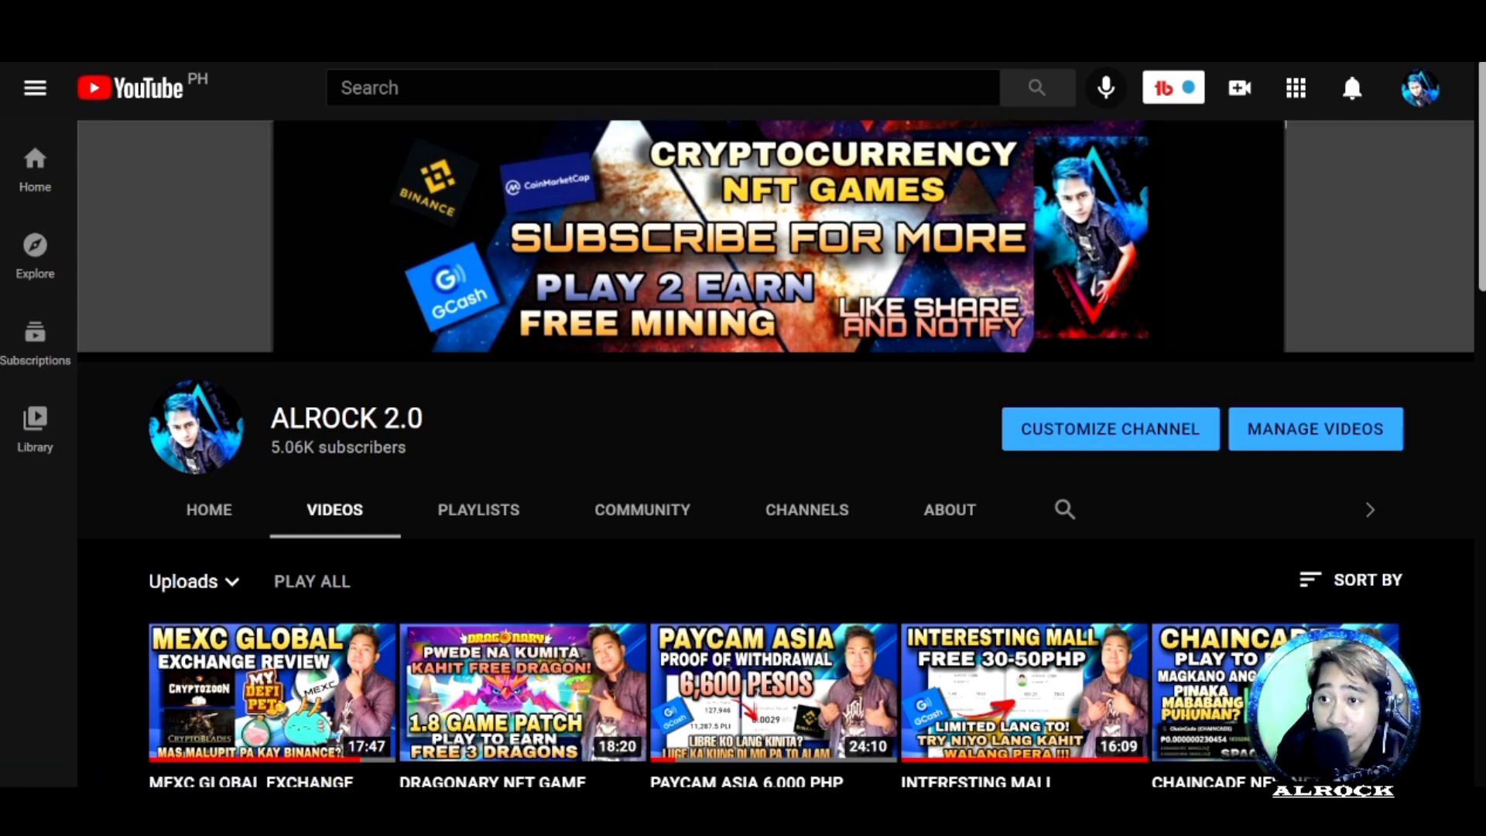
Step: Switch from the YouTube channel tab to the Mining Cast website tab
{"action": "key", "text": "ctrl+Tab"}
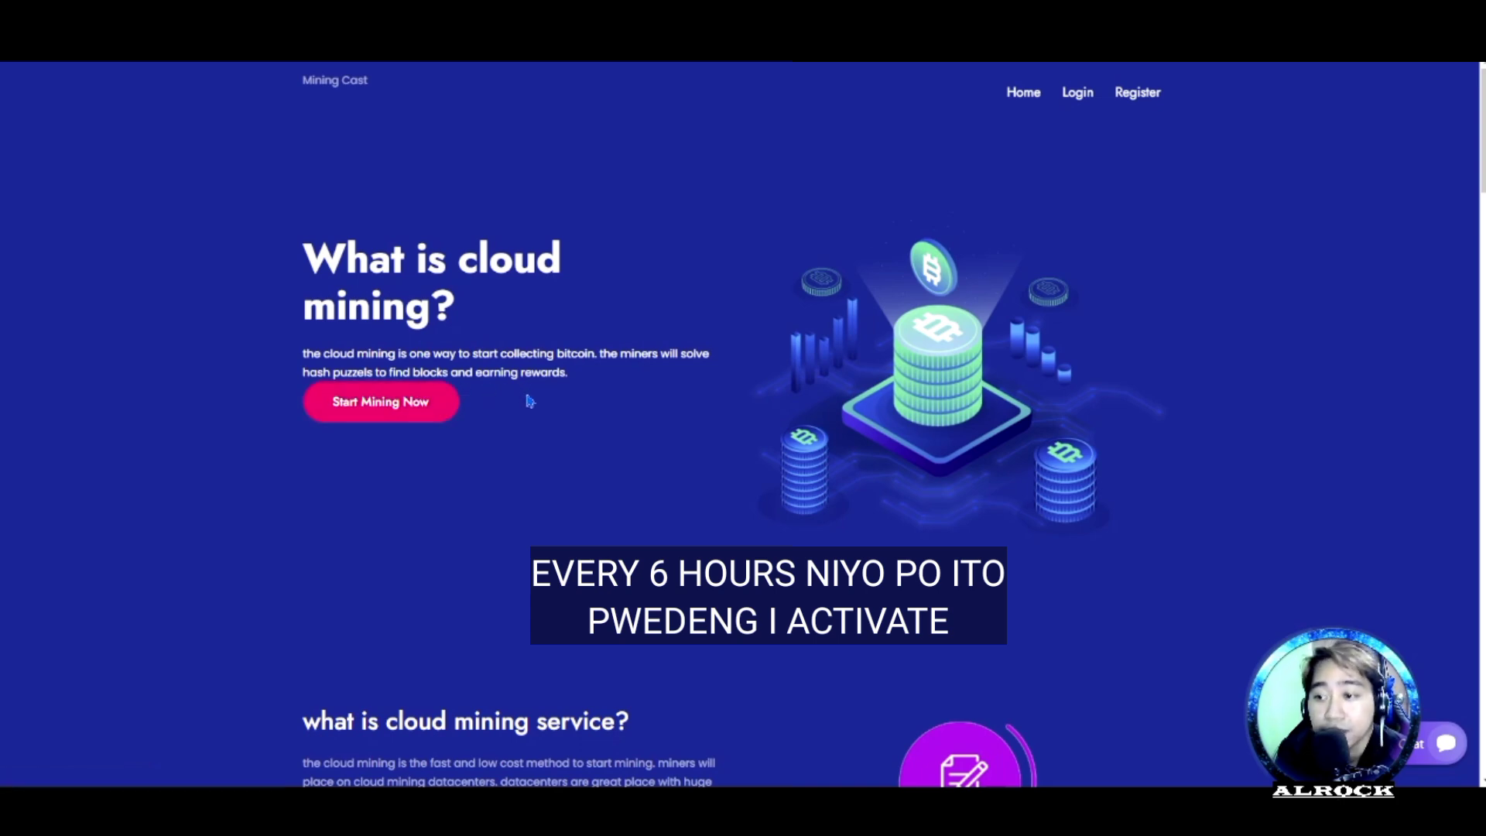
{"action": "scroll", "coordinate": [877, 377], "scroll_direction": "down", "scroll_amount": 4}
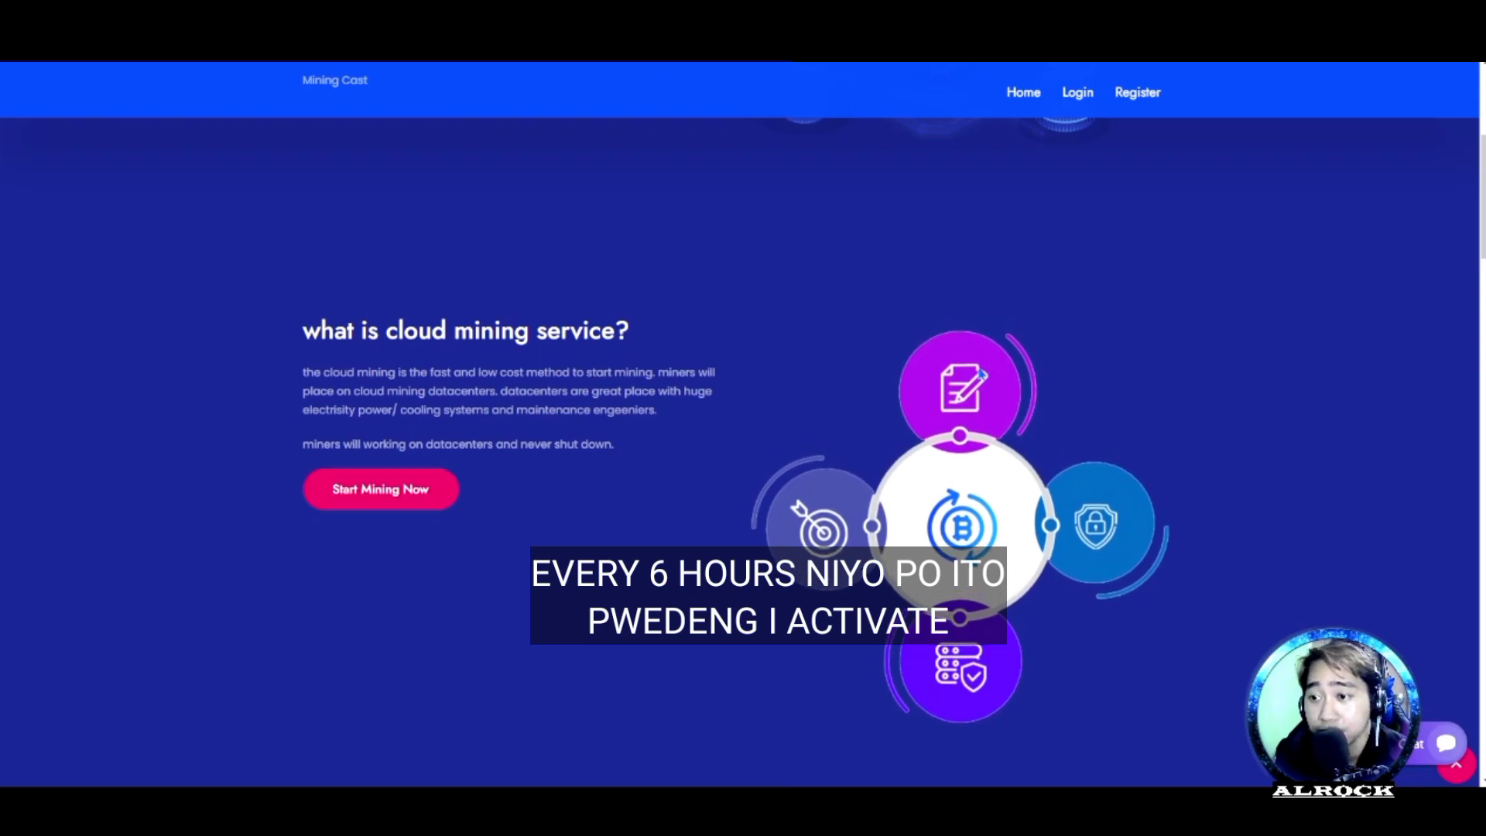
{"action": "scroll", "coordinate": [929, 383], "scroll_direction": "up", "scroll_amount": 1}
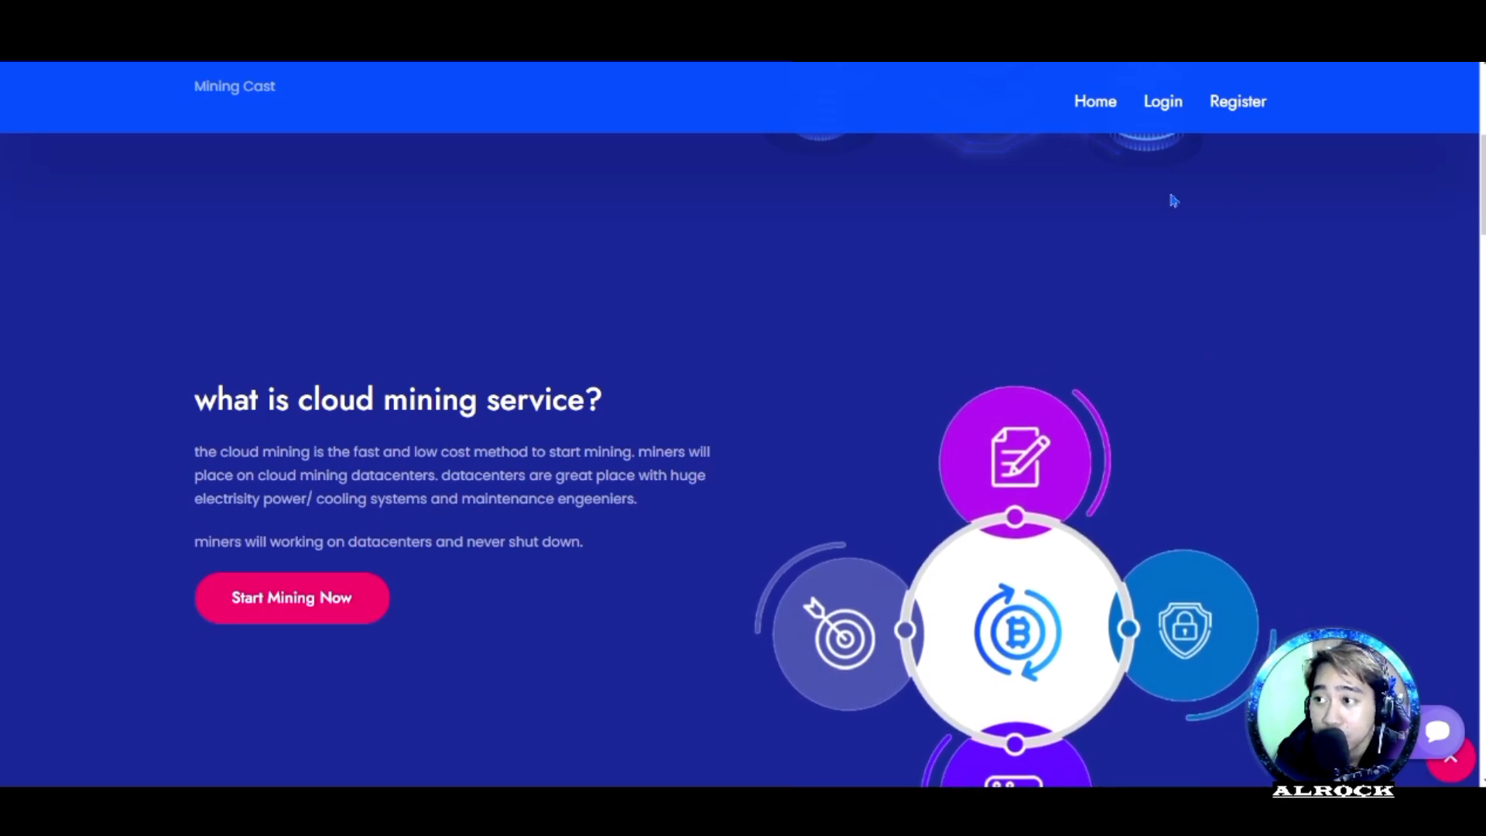
Step: Go to the registration page and clear the autofilled email address
{"action": "left_click", "coordinate": [1239, 101]}
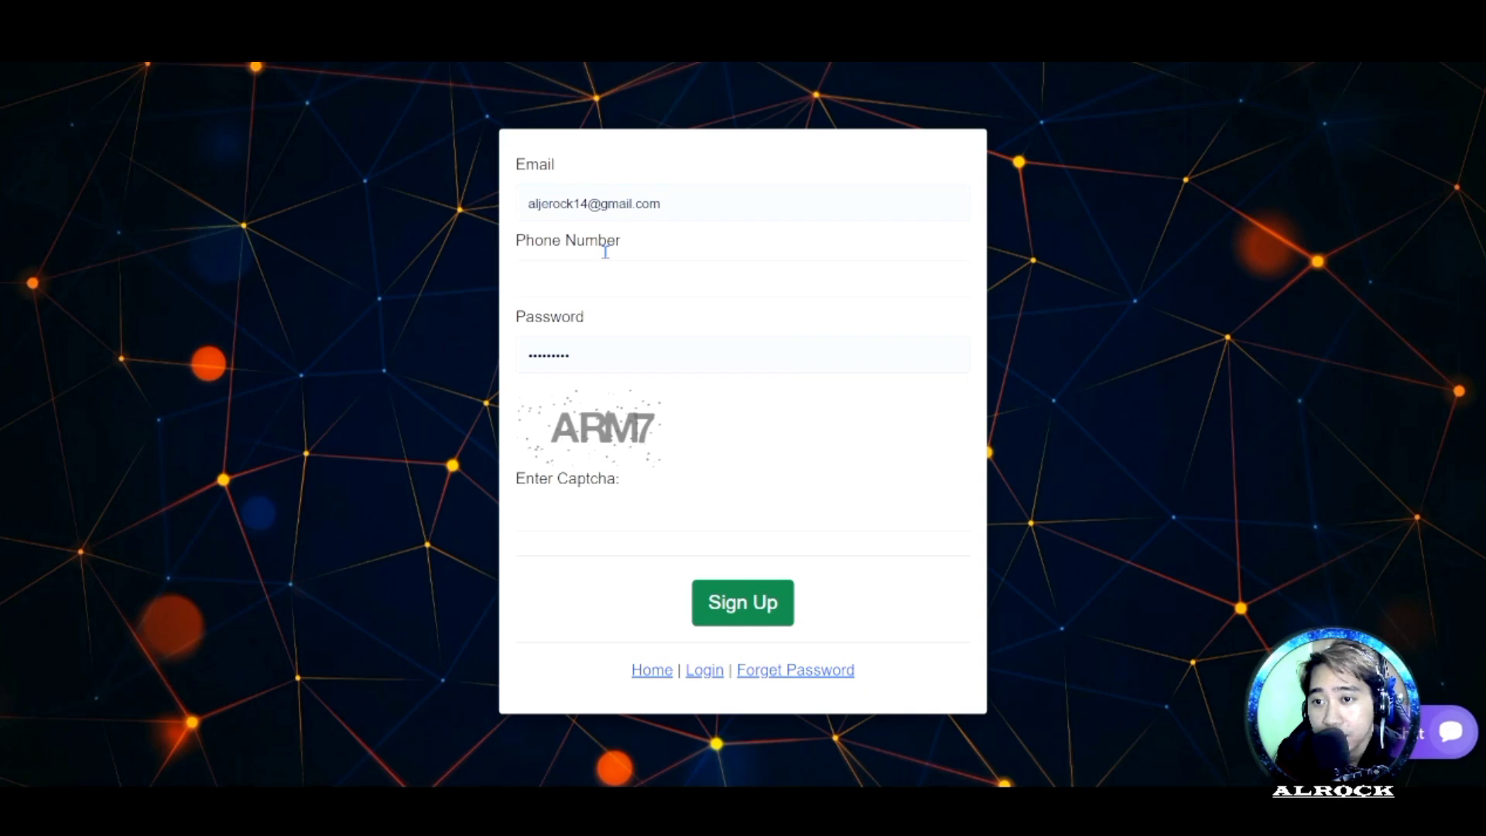
{"action": "double_click", "coordinate": [673, 195]}
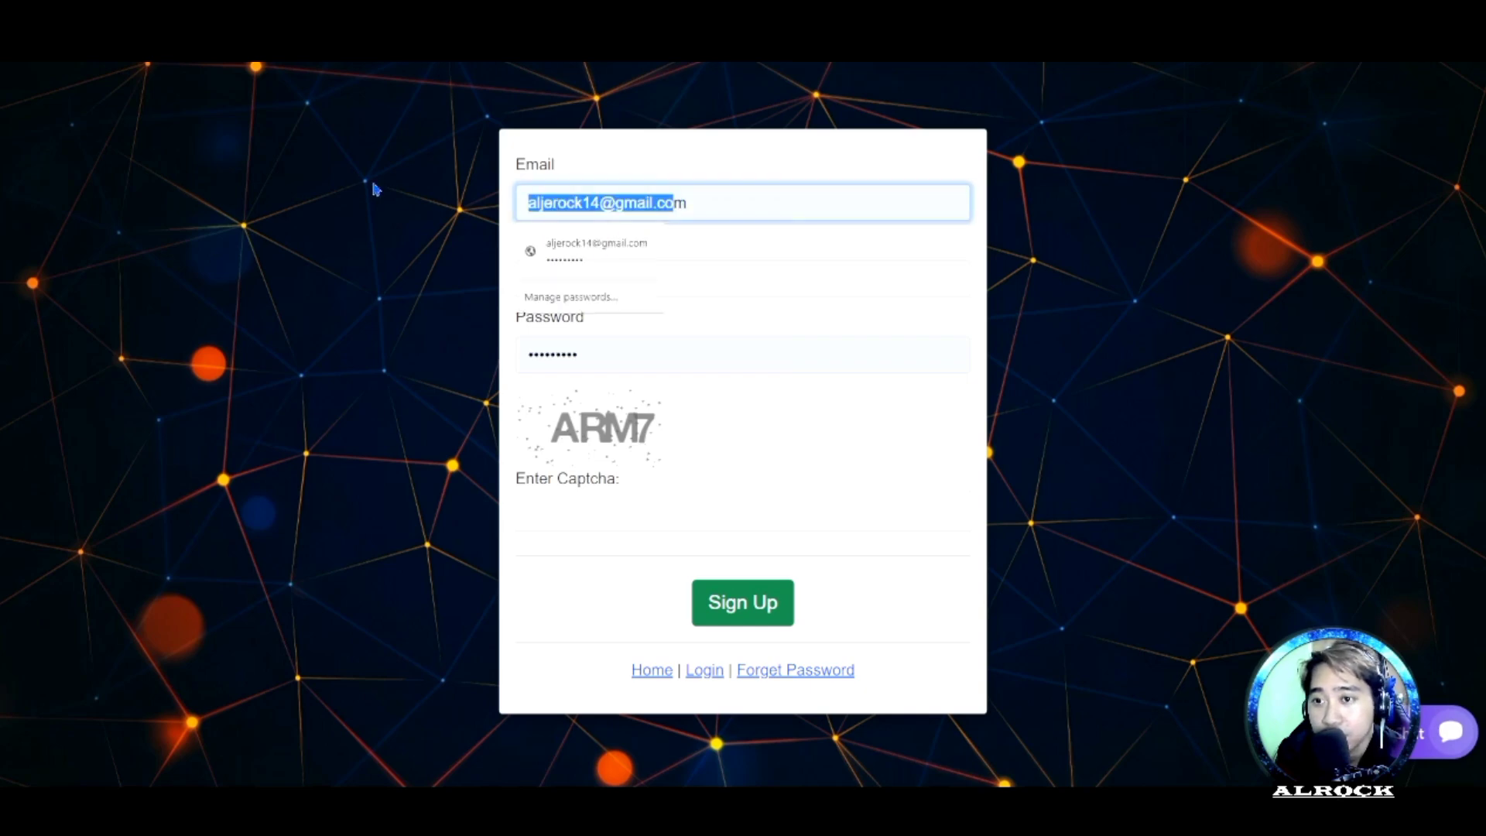
{"action": "type", "text": "m"}
{"action": "key", "text": "BackSpace"}
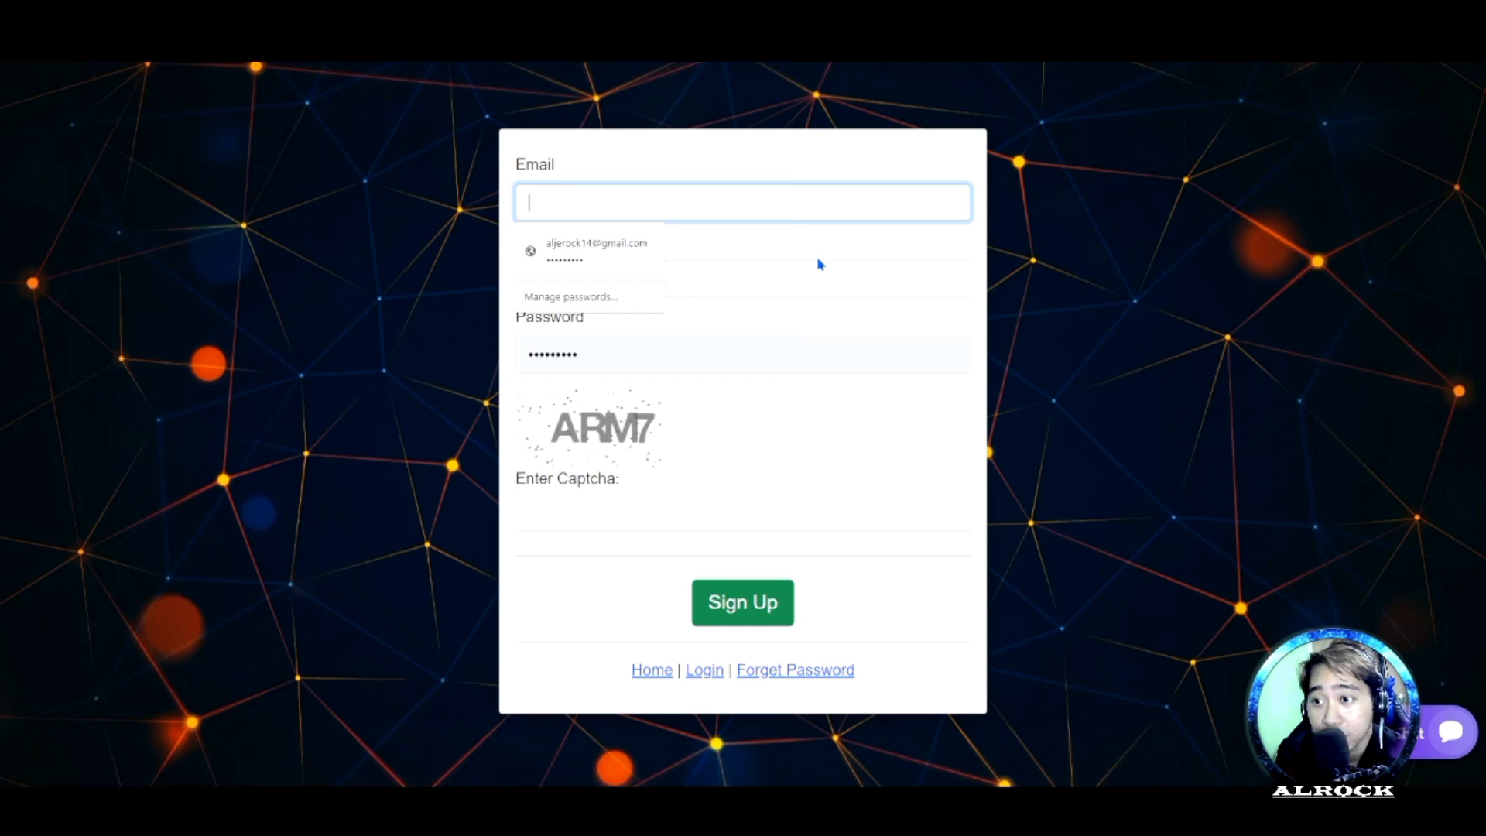
{"action": "left_click", "coordinate": [979, 242]}
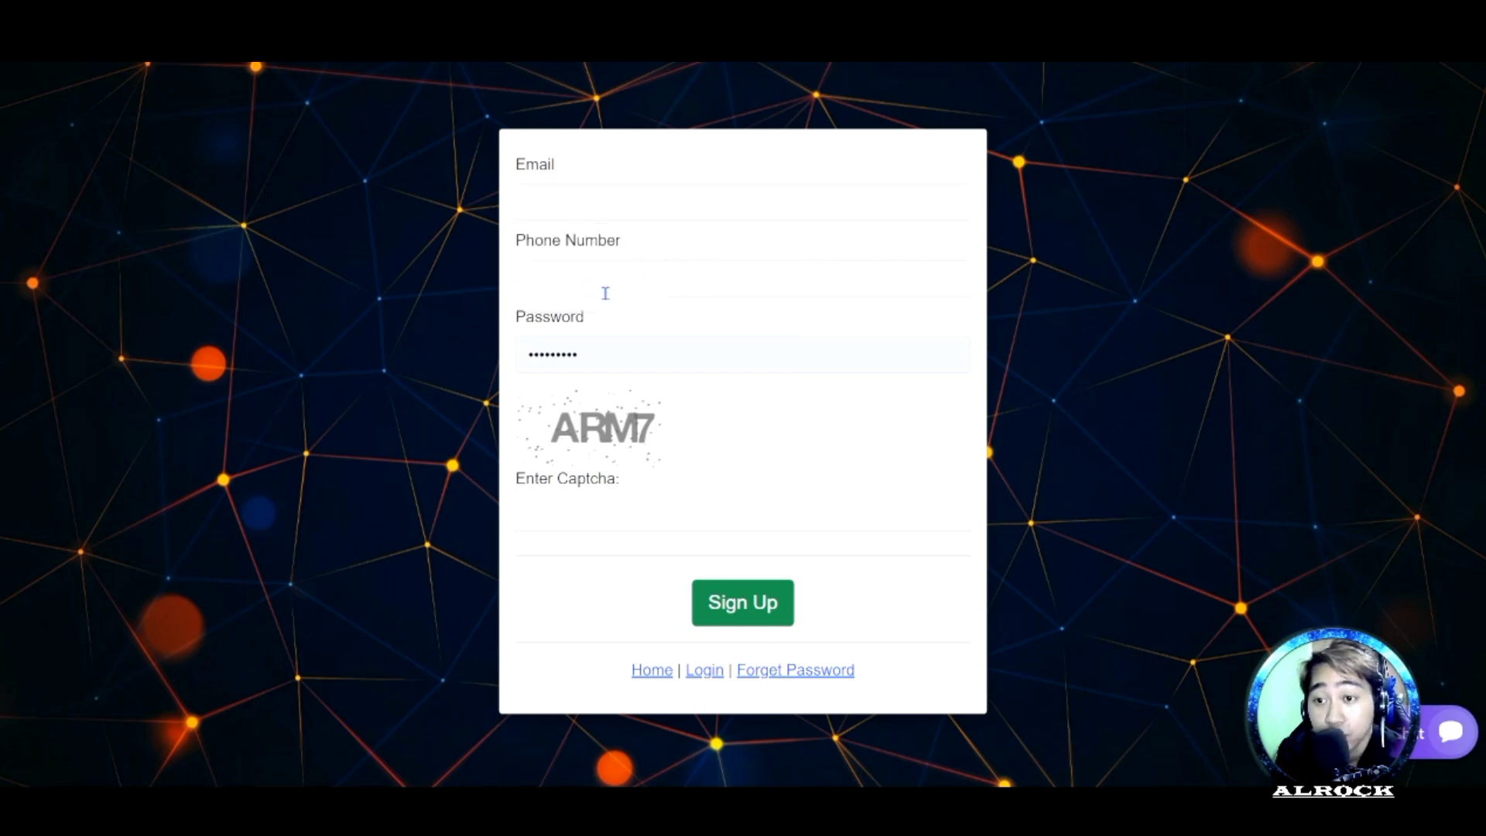
Step: Visit the phone number and captcha fields, then bring up the Gmail verification email
{"action": "left_click", "coordinate": [582, 287]}
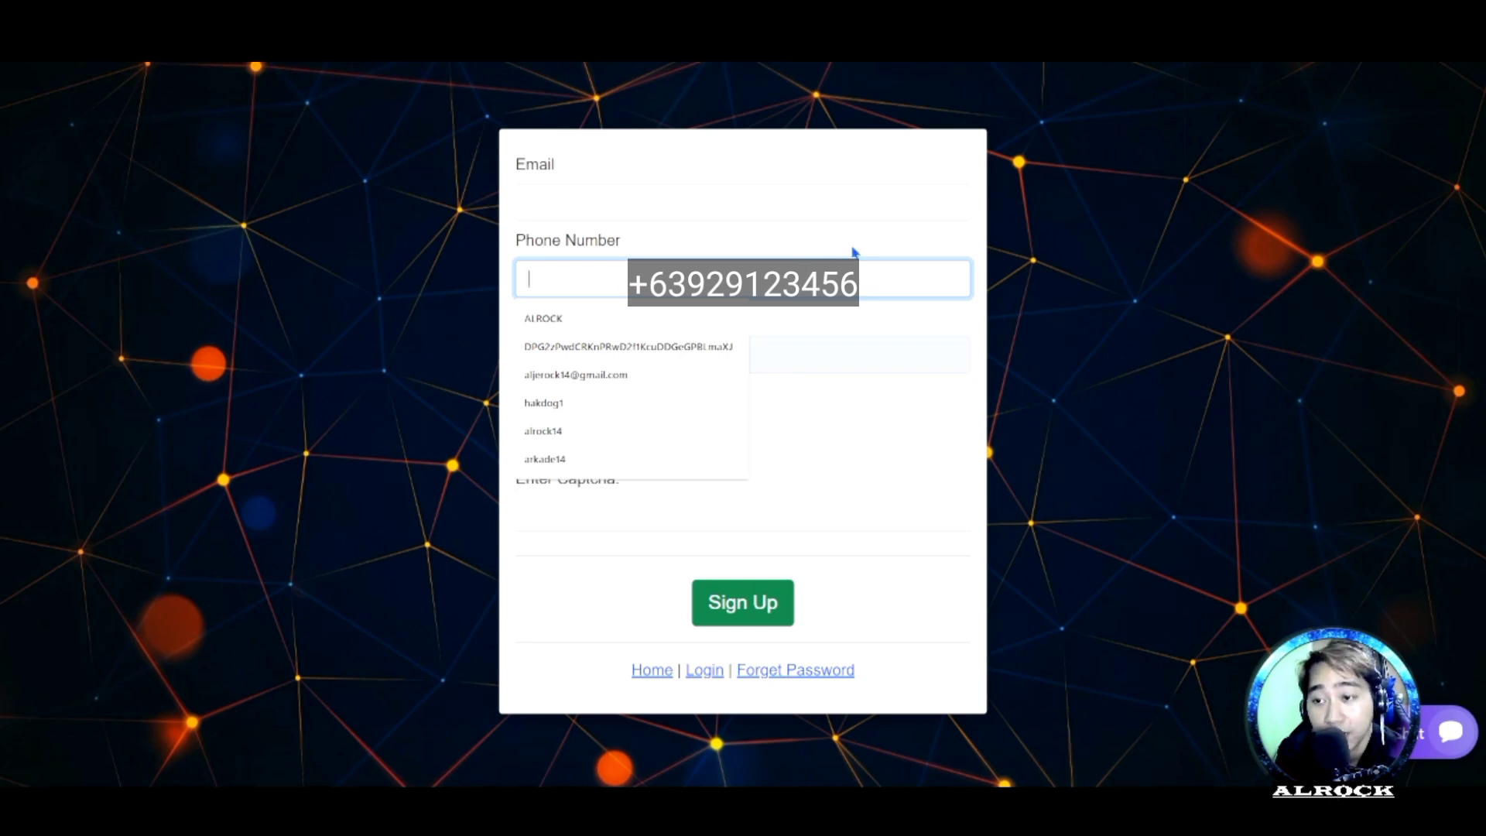
{"action": "left_click", "coordinate": [925, 316]}
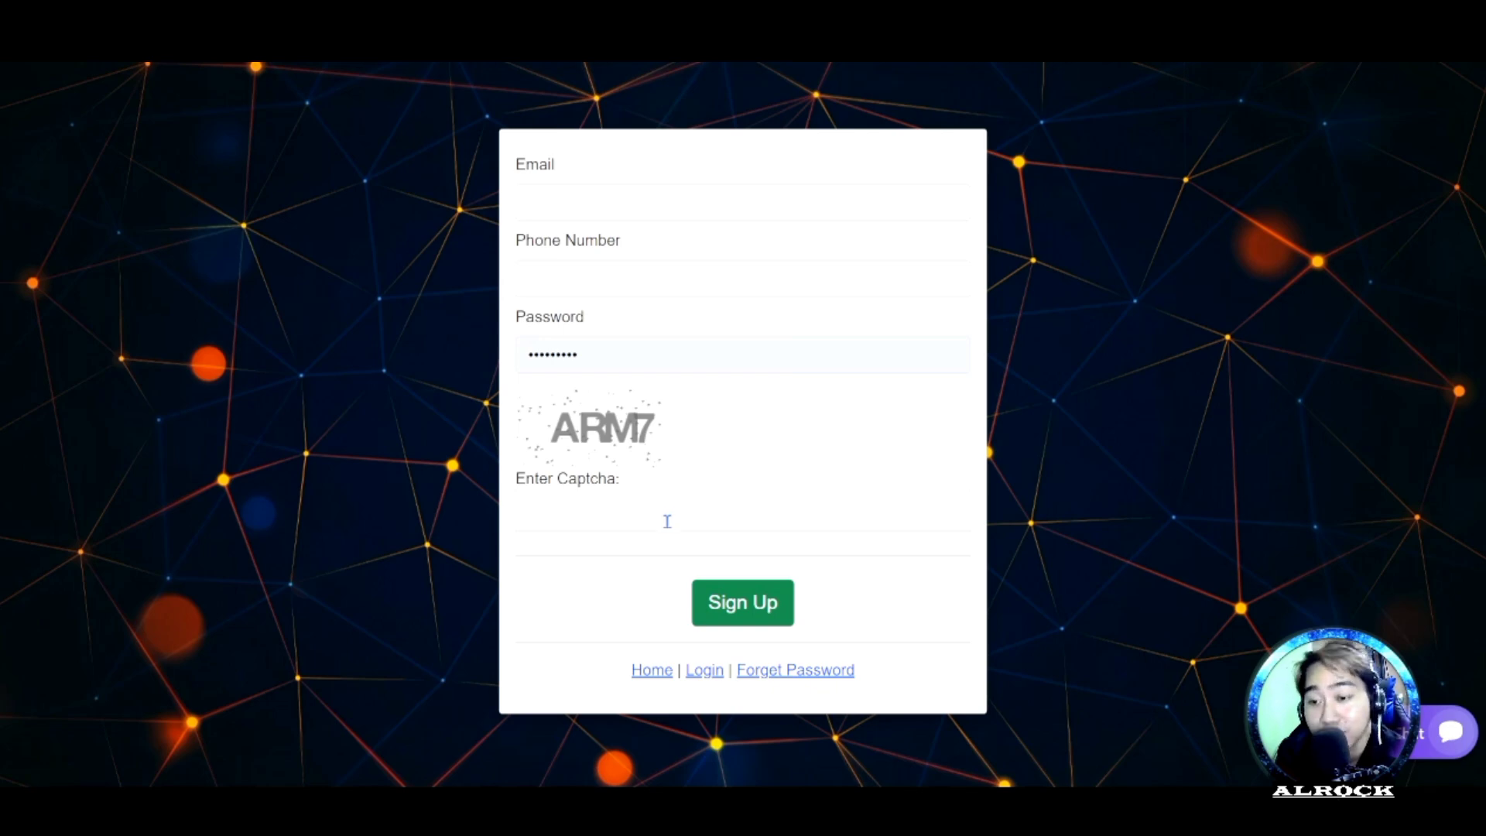
{"action": "left_click", "coordinate": [616, 520]}
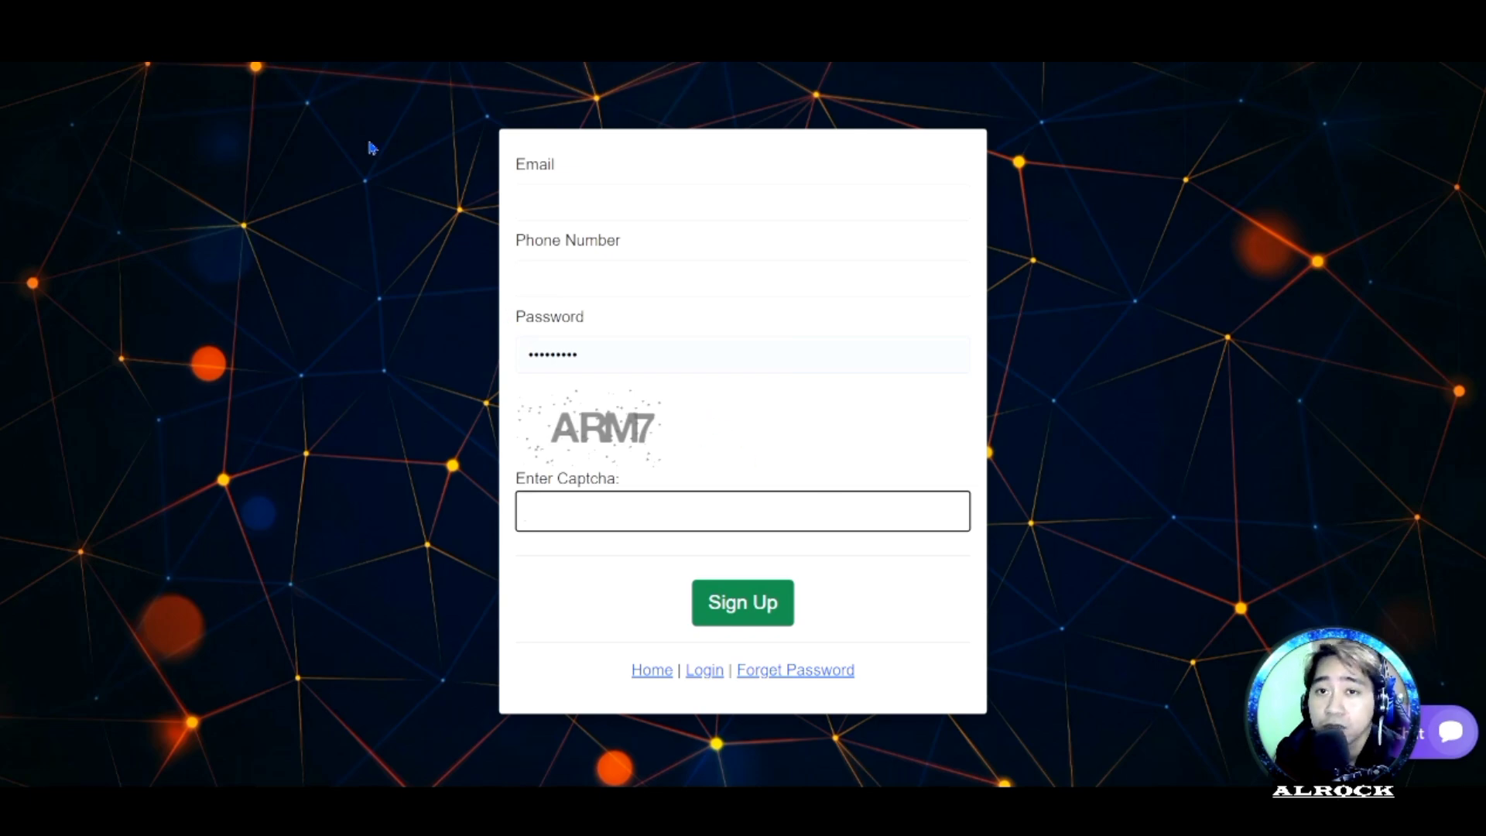
{"action": "key", "text": "ctrl+Tab"}
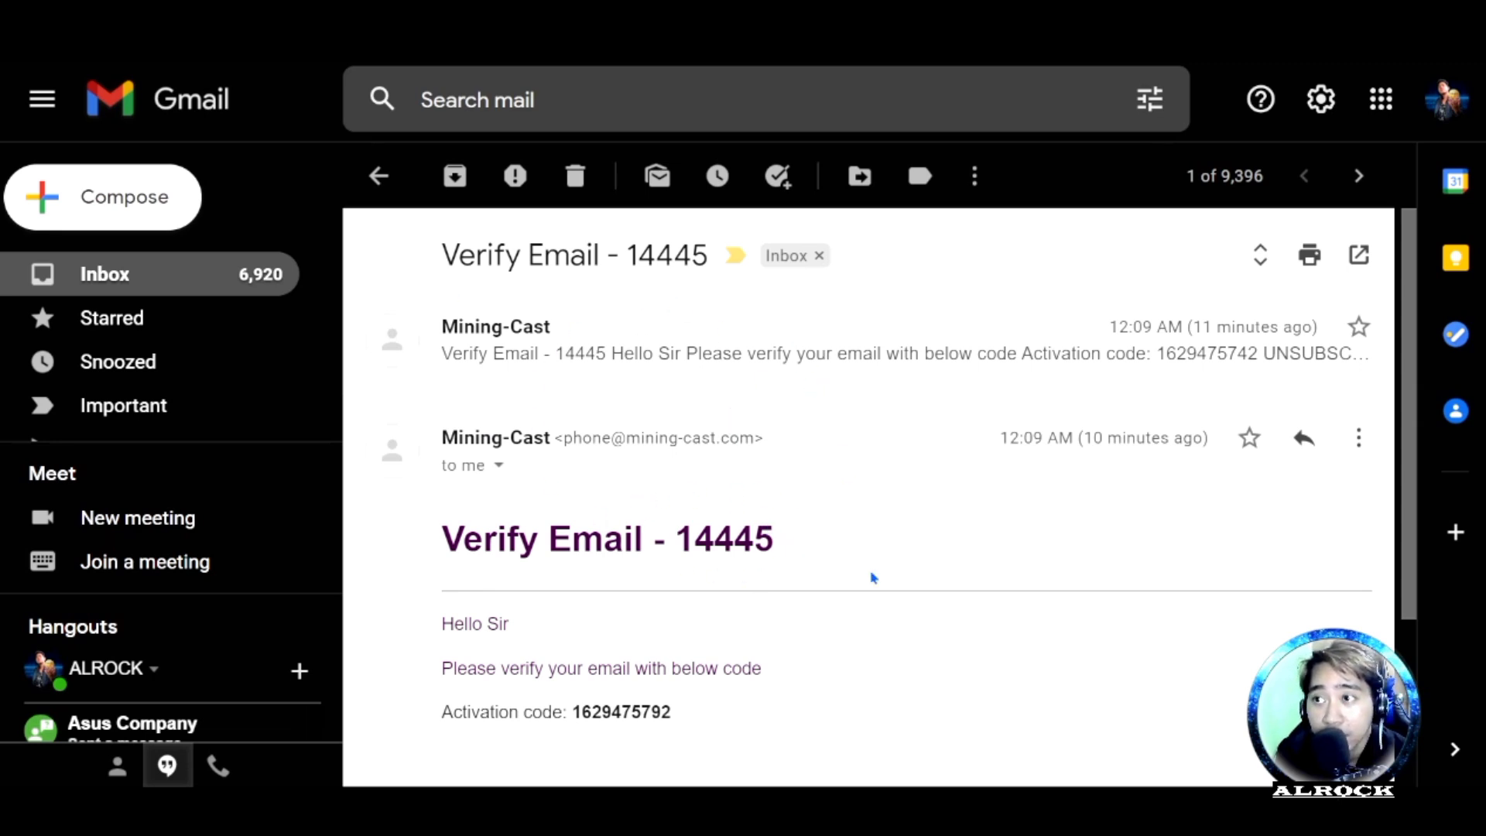
Step: Note the Mining-Cast activation code in Gmail and return to the sign-up form
{"action": "key", "text": "ctrl+Tab"}
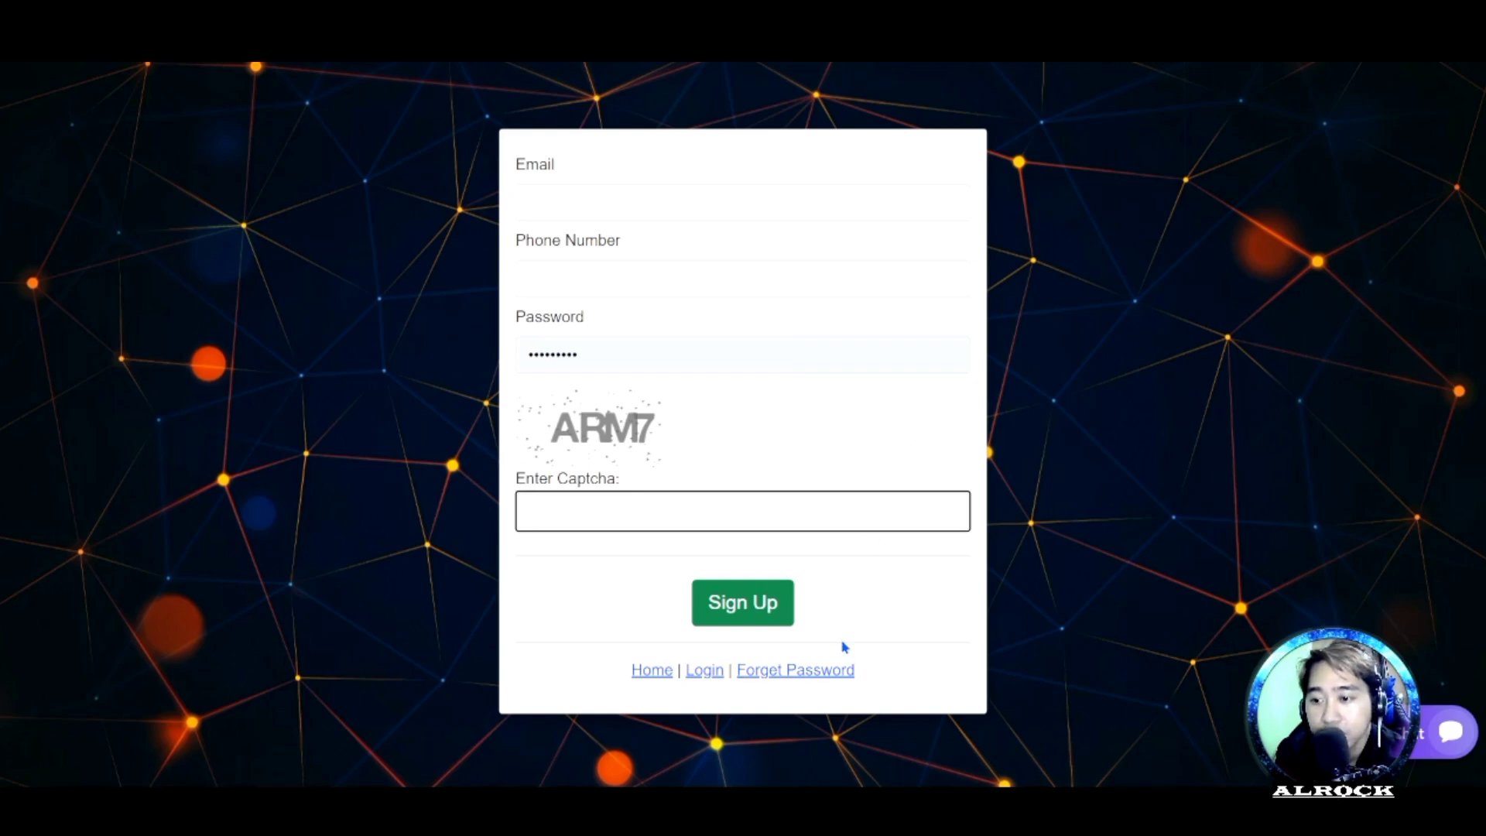
Step: Log in from the login page with captcha dDAS, correcting the mistyped character
{"action": "left_click", "coordinate": [706, 672]}
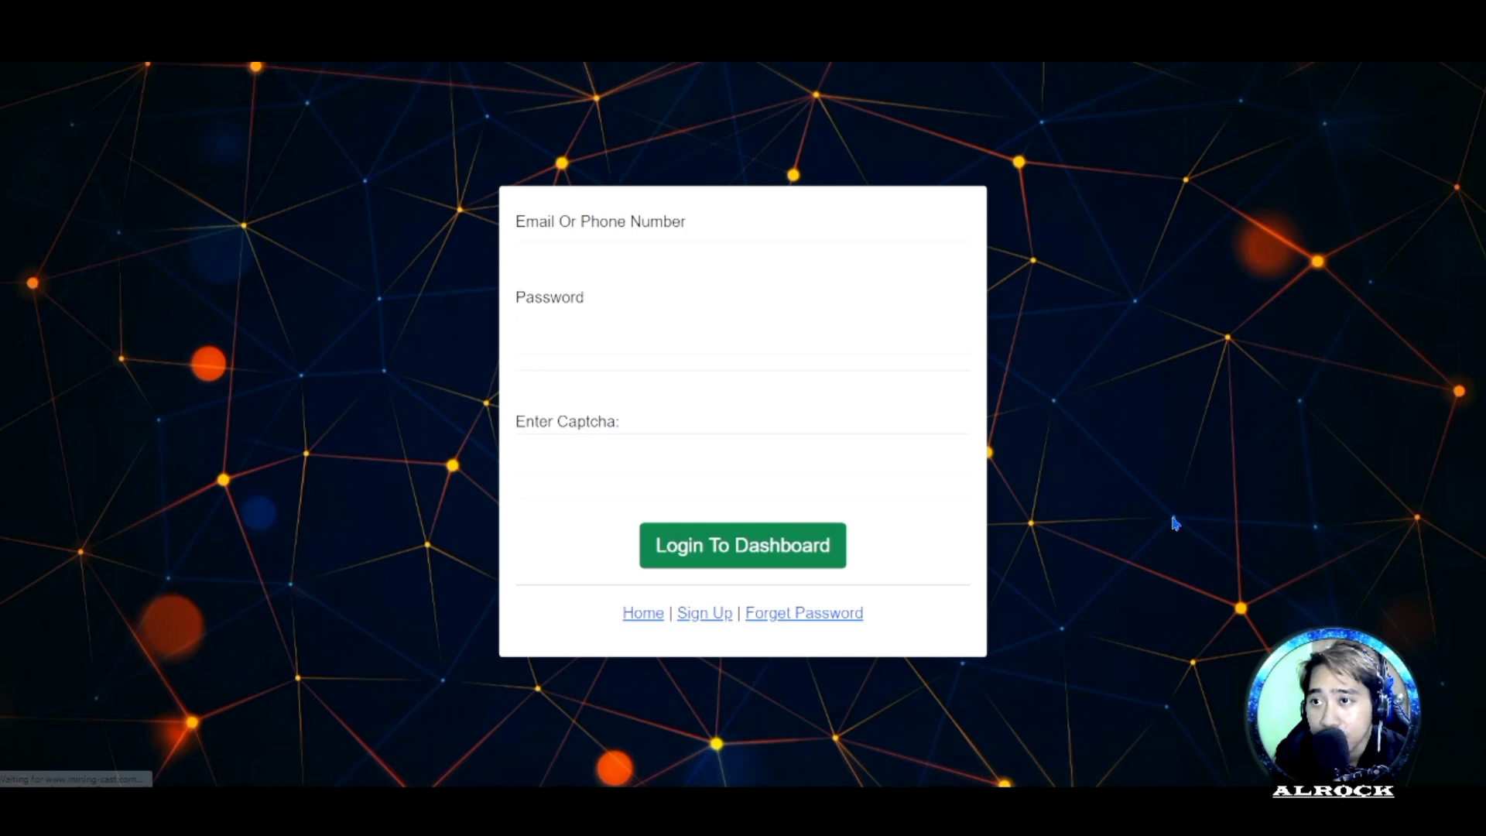
{"action": "left_click", "coordinate": [602, 477]}
{"action": "type", "text": "dDa"}
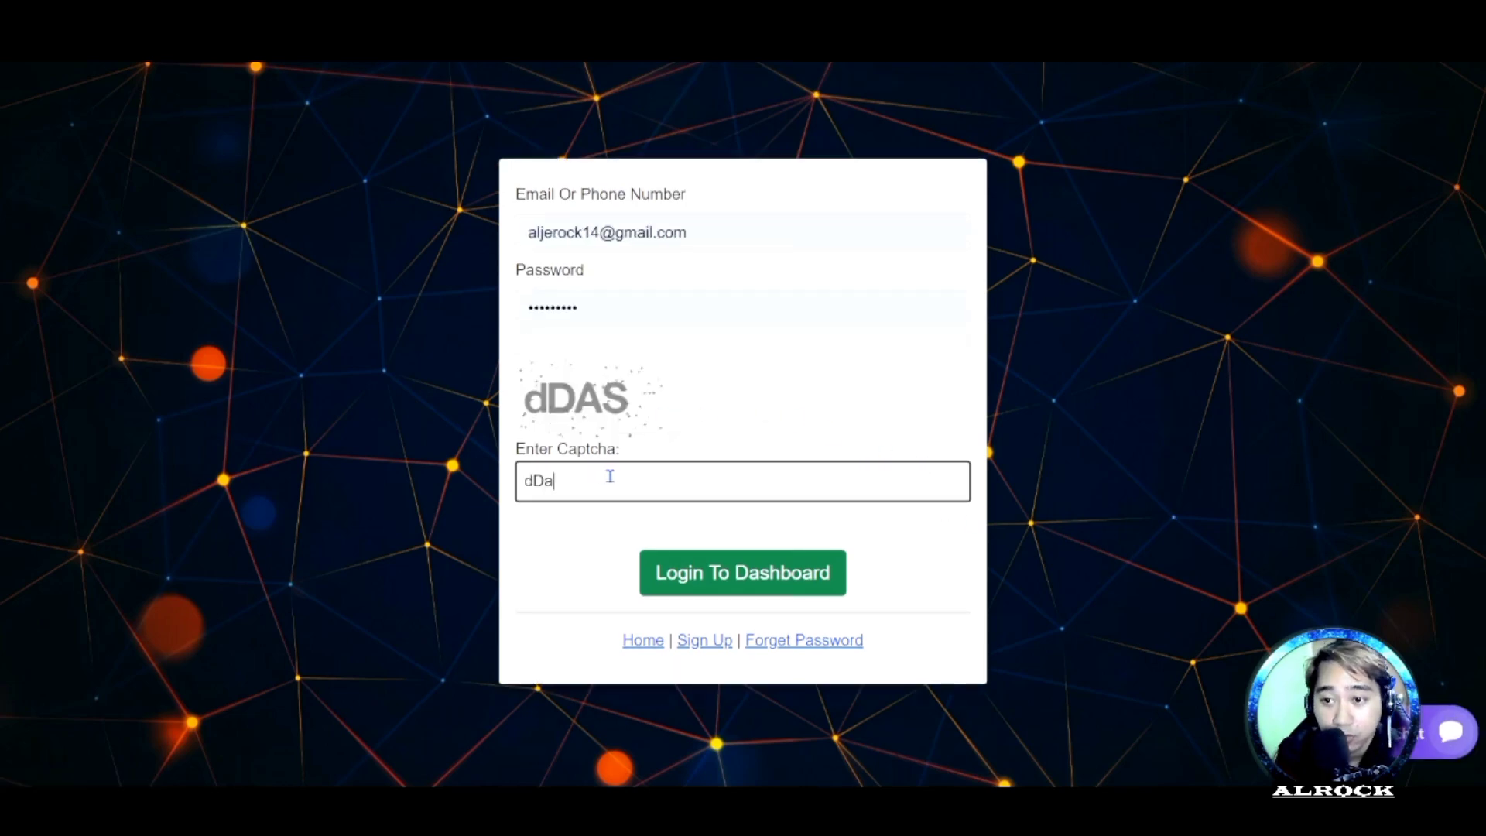
{"action": "key", "text": "BackSpace"}
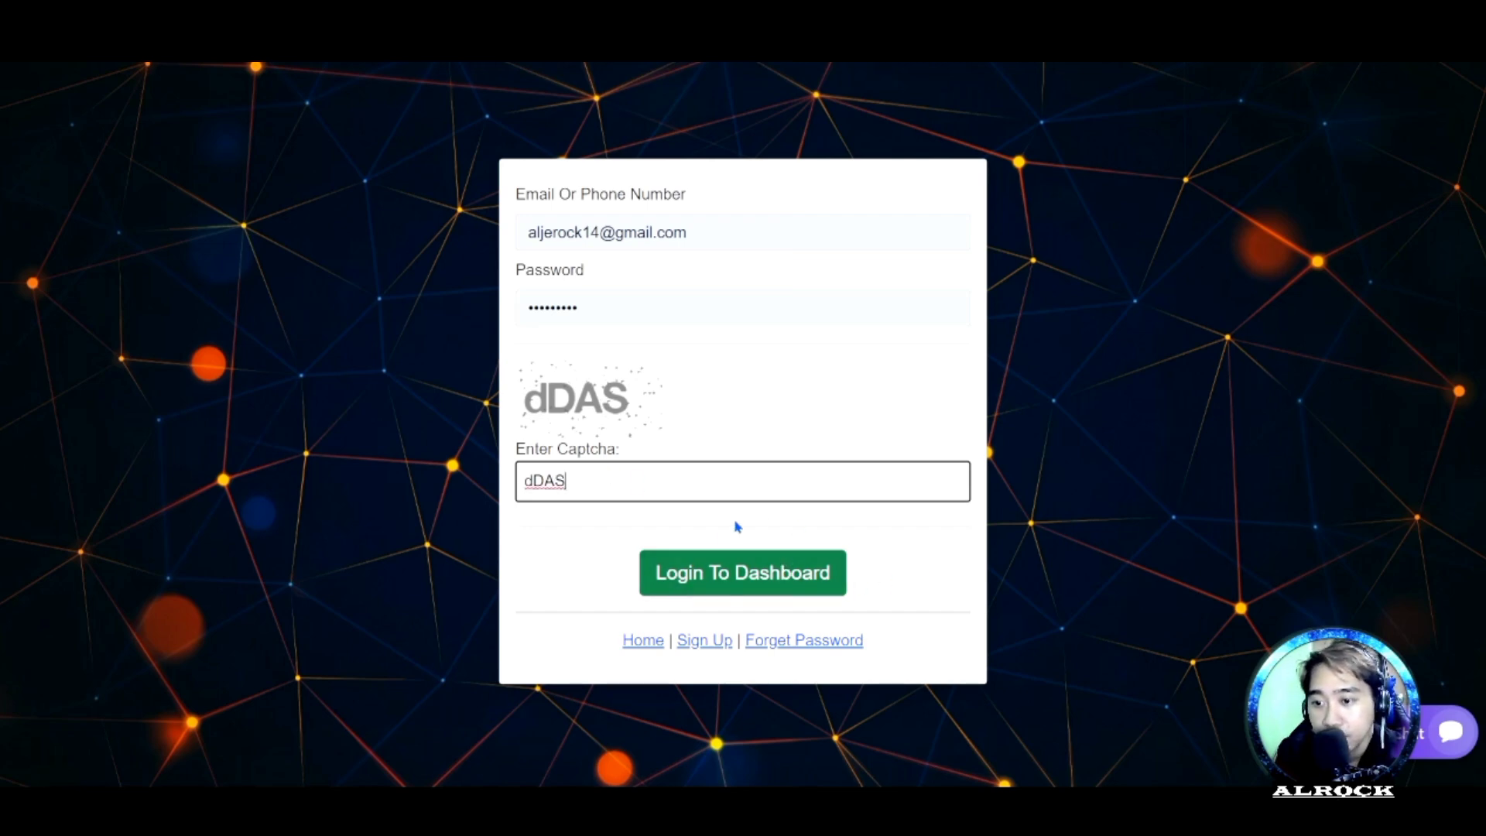
{"action": "left_click", "coordinate": [772, 581]}
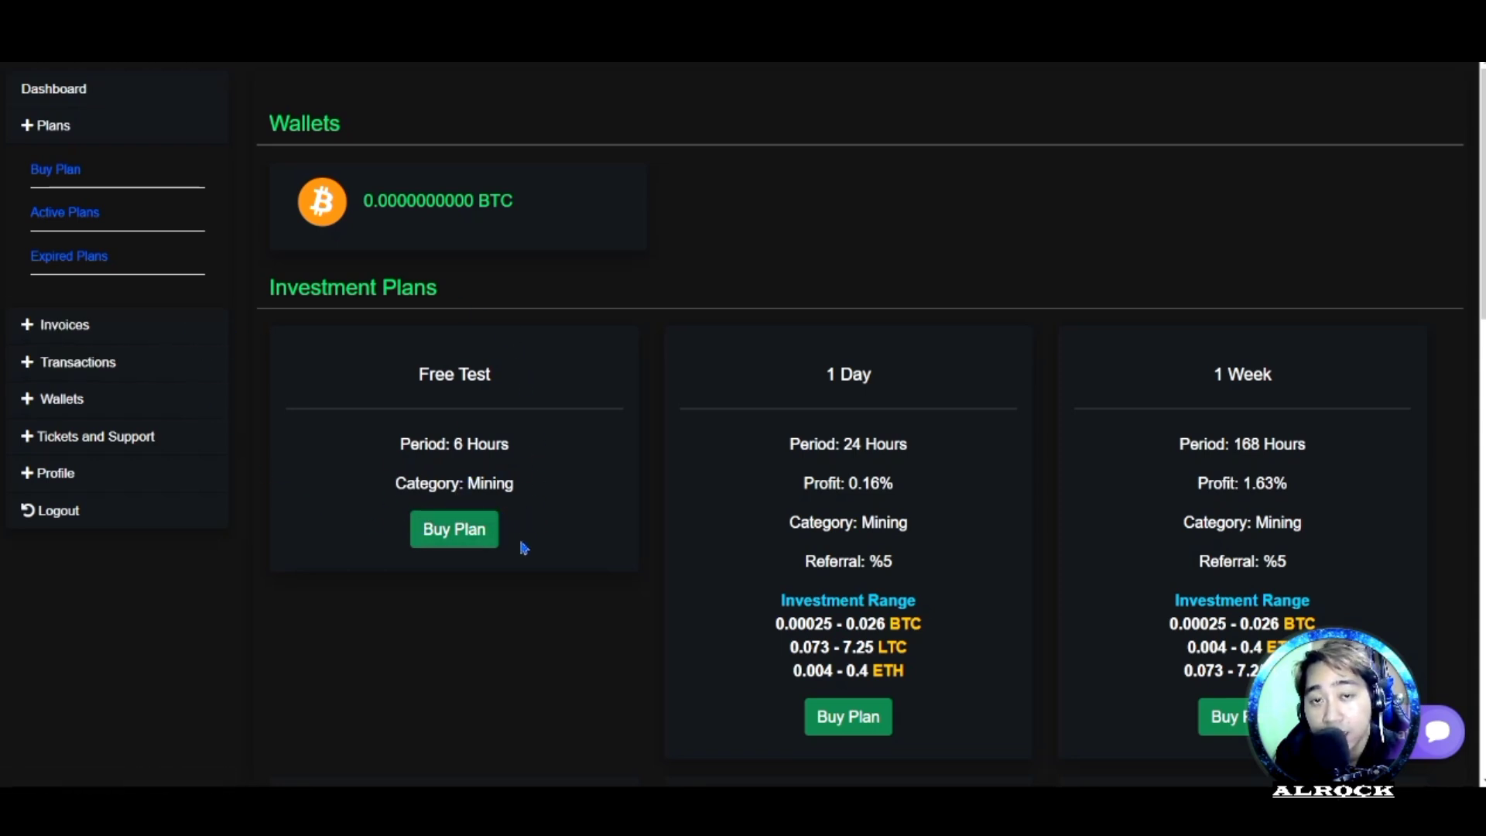
Step: Buy the Free Test plan to activate its mining service
{"action": "left_click", "coordinate": [455, 538]}
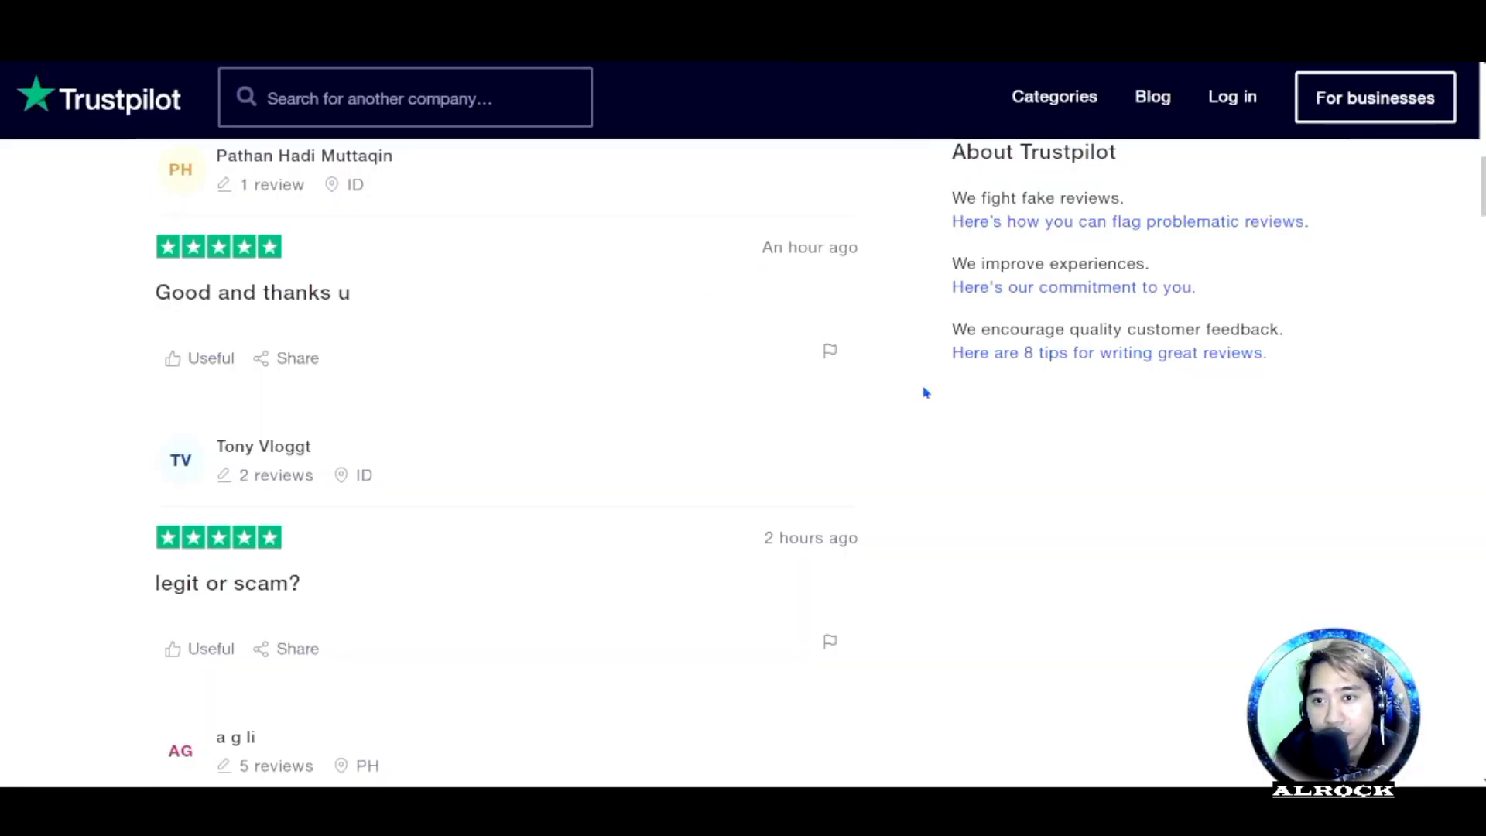
{"action": "scroll", "coordinate": [929, 392], "scroll_direction": "up", "scroll_amount": 8}
{"action": "scroll", "coordinate": [930, 393], "scroll_direction": "up", "scroll_amount": 6}
{"action": "scroll", "coordinate": [930, 394], "scroll_direction": "up", "scroll_amount": 4}
{"action": "scroll", "coordinate": [941, 385], "scroll_direction": "up", "scroll_amount": 3}
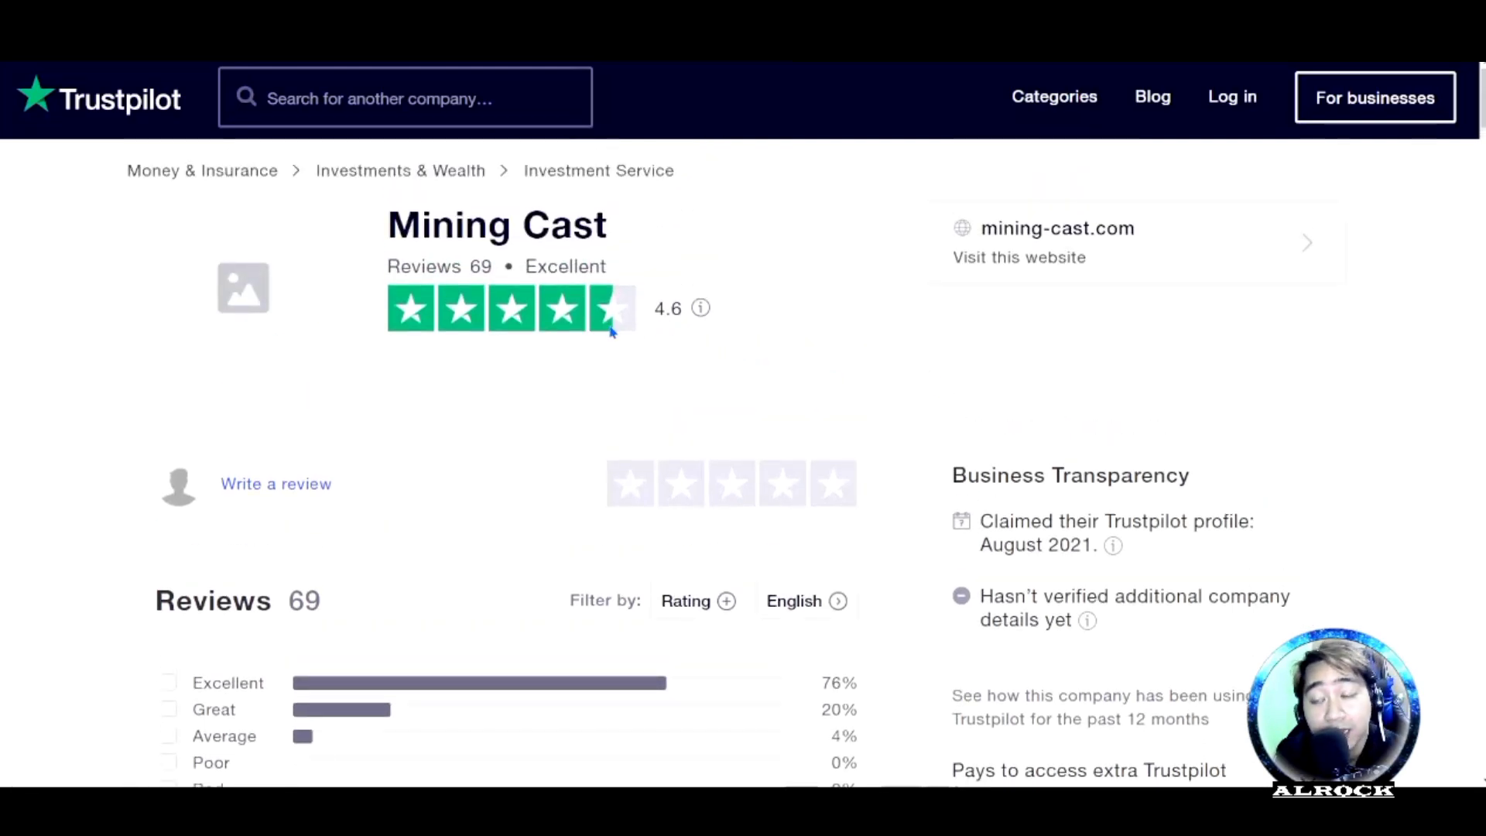
{"action": "scroll", "coordinate": [933, 385], "scroll_direction": "down", "scroll_amount": 2}
{"action": "scroll", "coordinate": [933, 384], "scroll_direction": "down", "scroll_amount": 3}
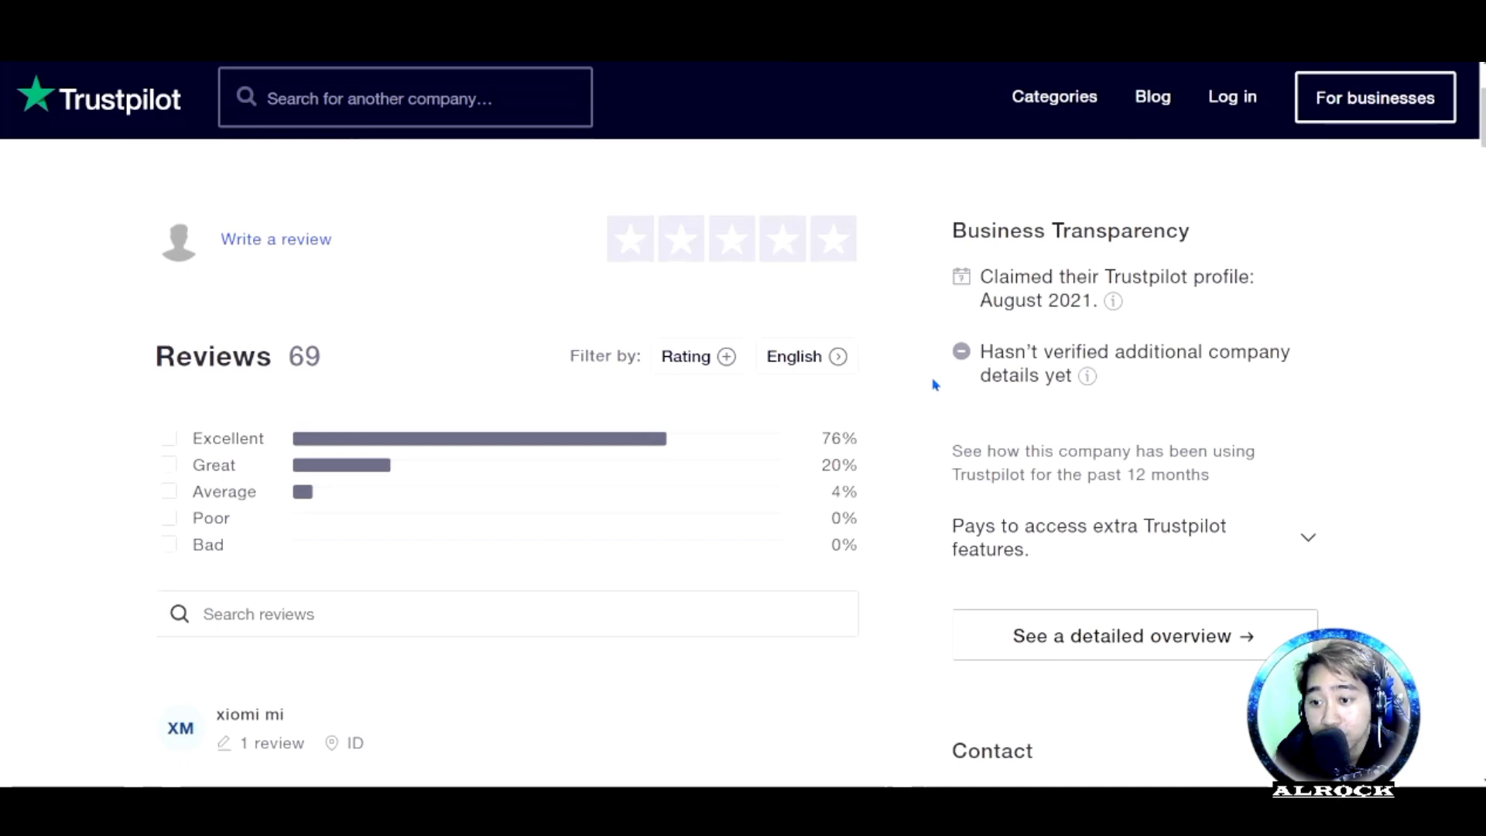
{"action": "scroll", "coordinate": [933, 385], "scroll_direction": "down", "scroll_amount": 3}
{"action": "scroll", "coordinate": [924, 381], "scroll_direction": "down", "scroll_amount": 2}
{"action": "scroll", "coordinate": [875, 374], "scroll_direction": "down", "scroll_amount": 2}
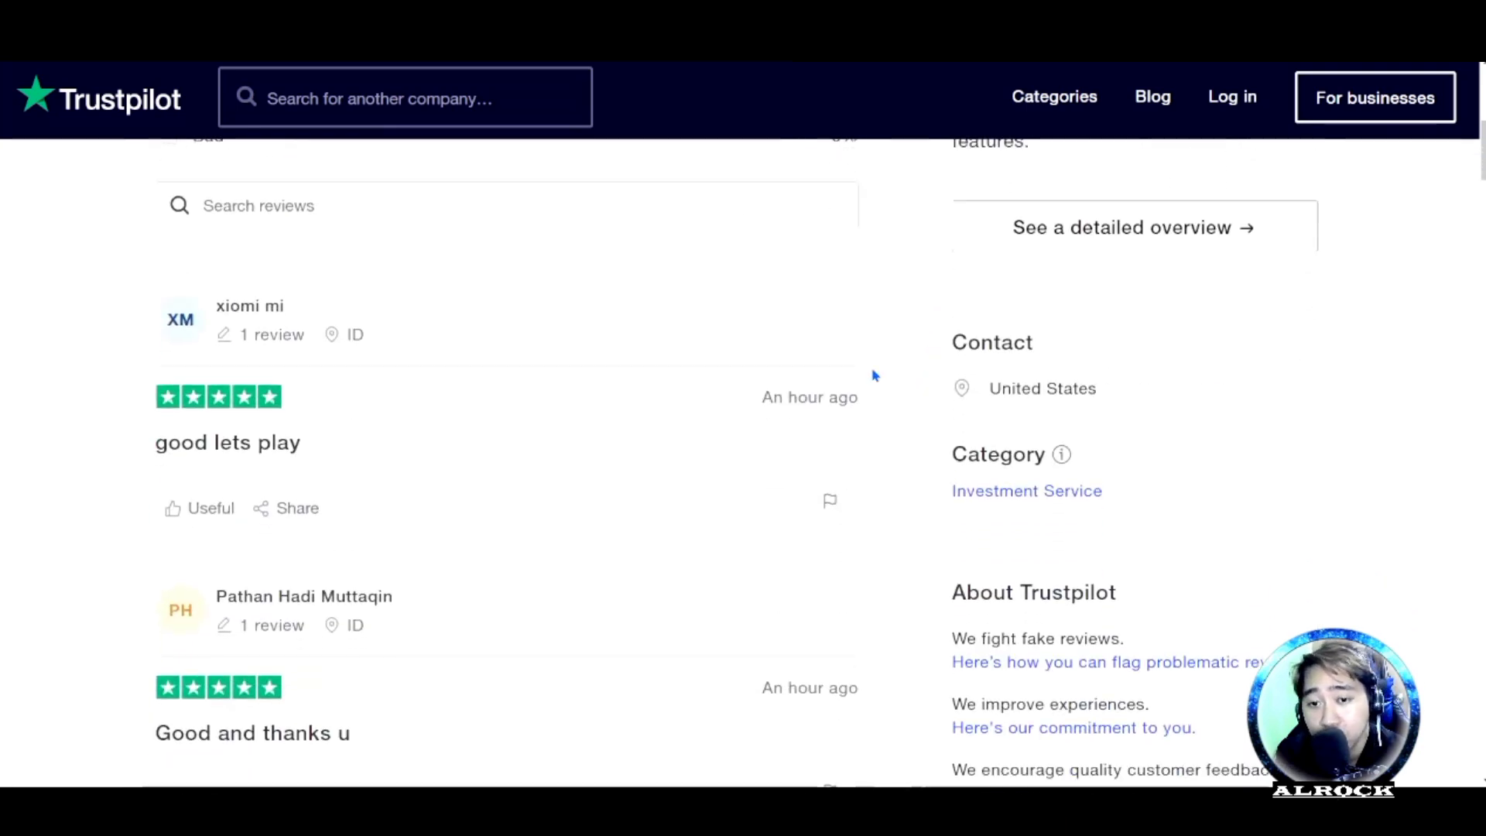
{"action": "scroll", "coordinate": [875, 374], "scroll_direction": "down", "scroll_amount": 1}
{"action": "scroll", "coordinate": [522, 373], "scroll_direction": "down", "scroll_amount": 1}
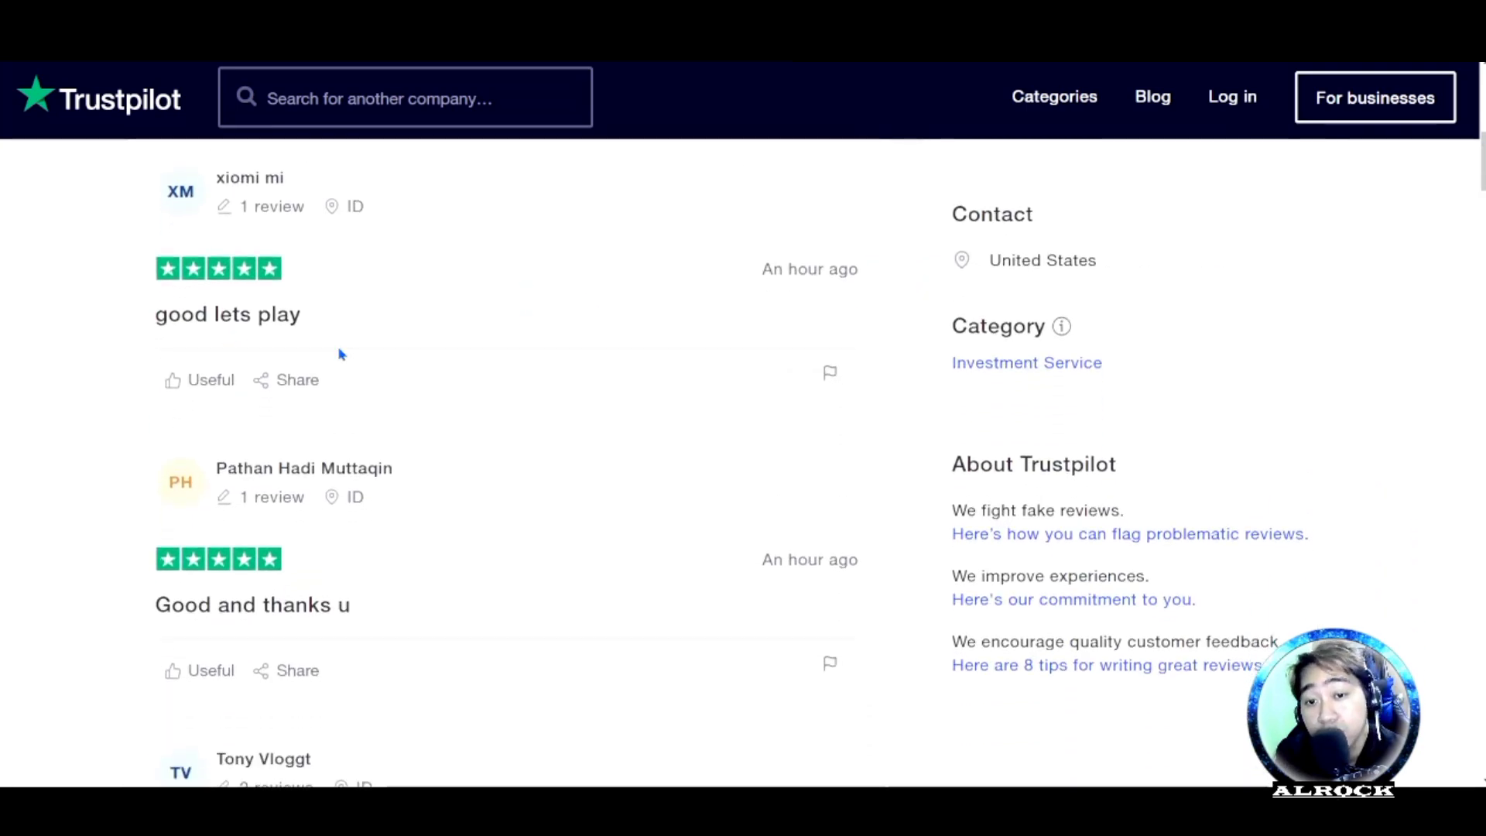
{"action": "scroll", "coordinate": [412, 378], "scroll_direction": "down", "scroll_amount": 2}
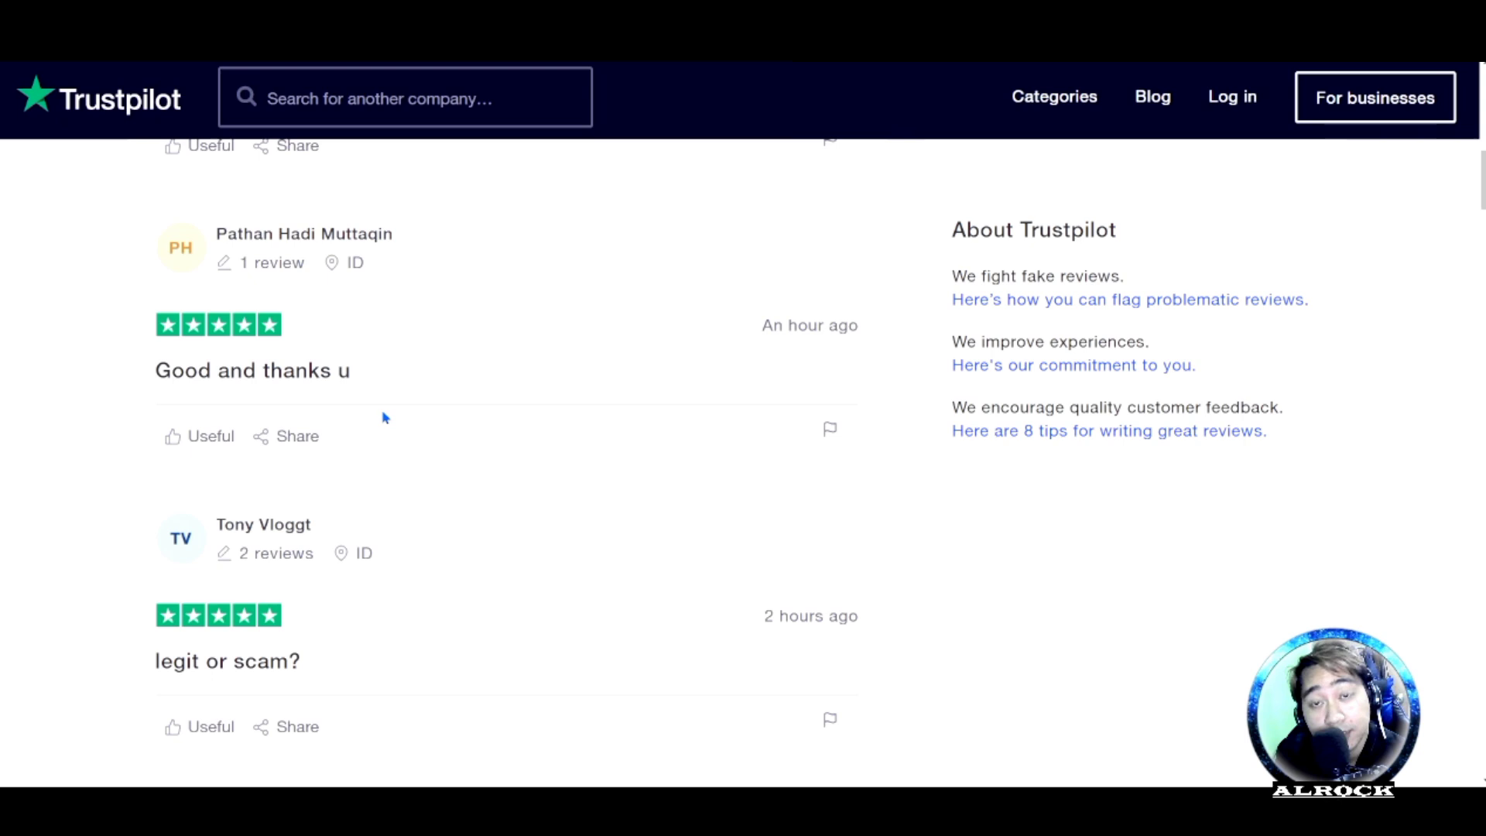
{"action": "scroll", "coordinate": [383, 415], "scroll_direction": "down", "scroll_amount": 1}
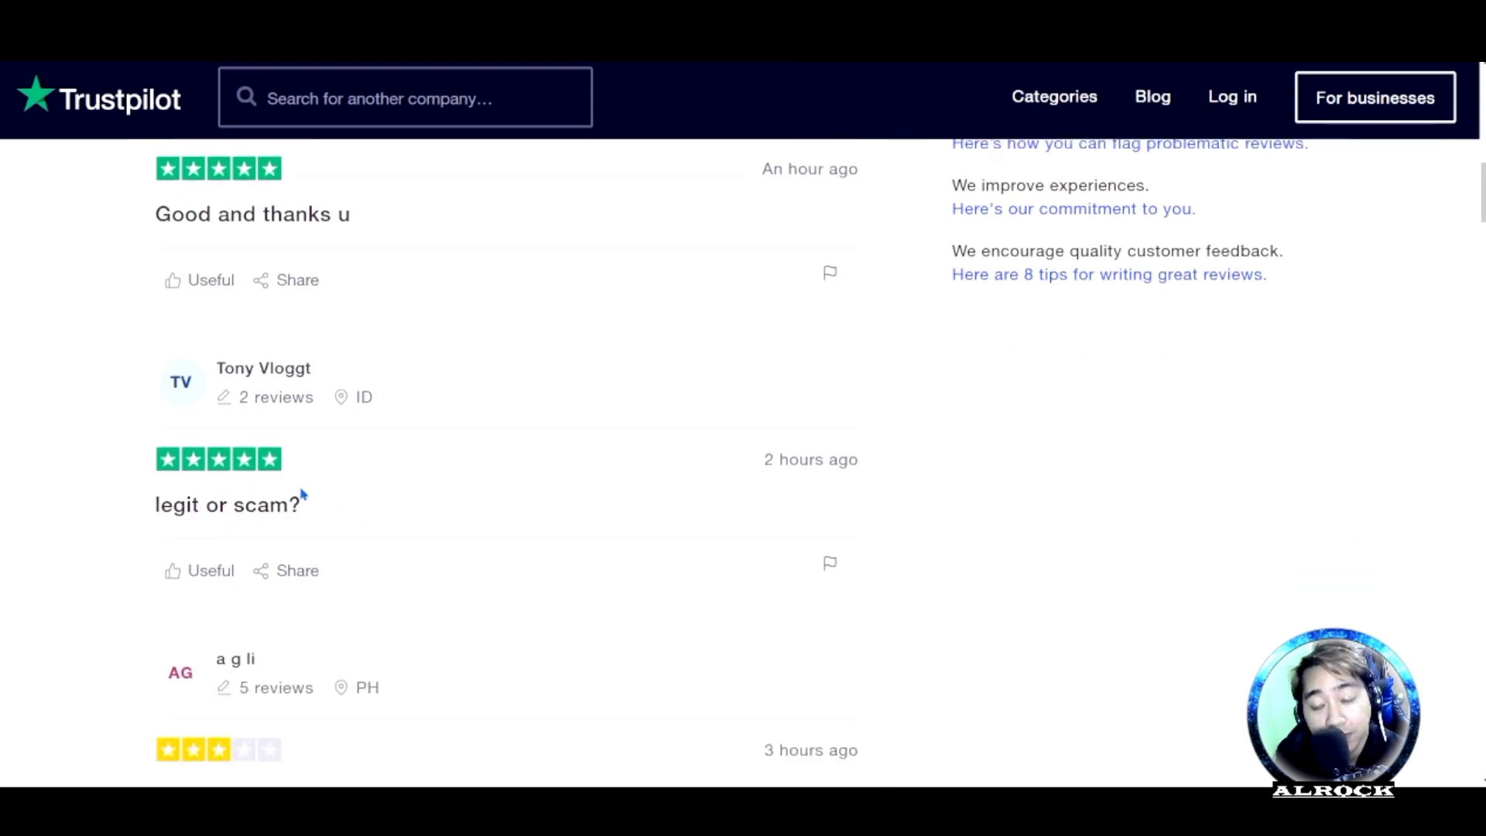
{"action": "scroll", "coordinate": [575, 465], "scroll_direction": "down", "scroll_amount": 2}
{"action": "scroll", "coordinate": [477, 488], "scroll_direction": "down", "scroll_amount": 1}
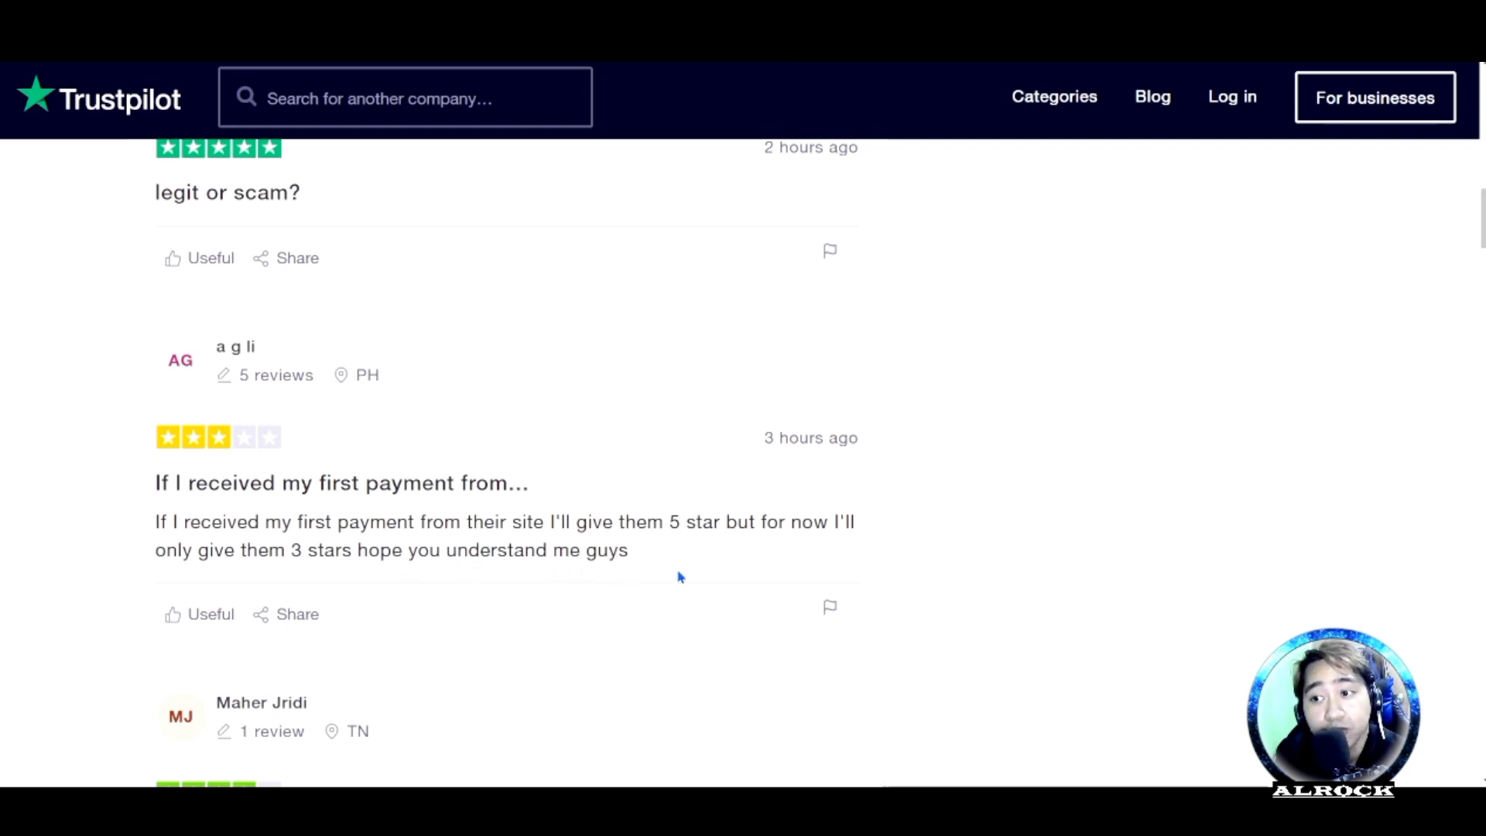
{"action": "scroll", "coordinate": [676, 574], "scroll_direction": "up", "scroll_amount": 1}
{"action": "scroll", "coordinate": [676, 574], "scroll_direction": "down", "scroll_amount": 2}
{"action": "scroll", "coordinate": [676, 574], "scroll_direction": "up", "scroll_amount": 2}
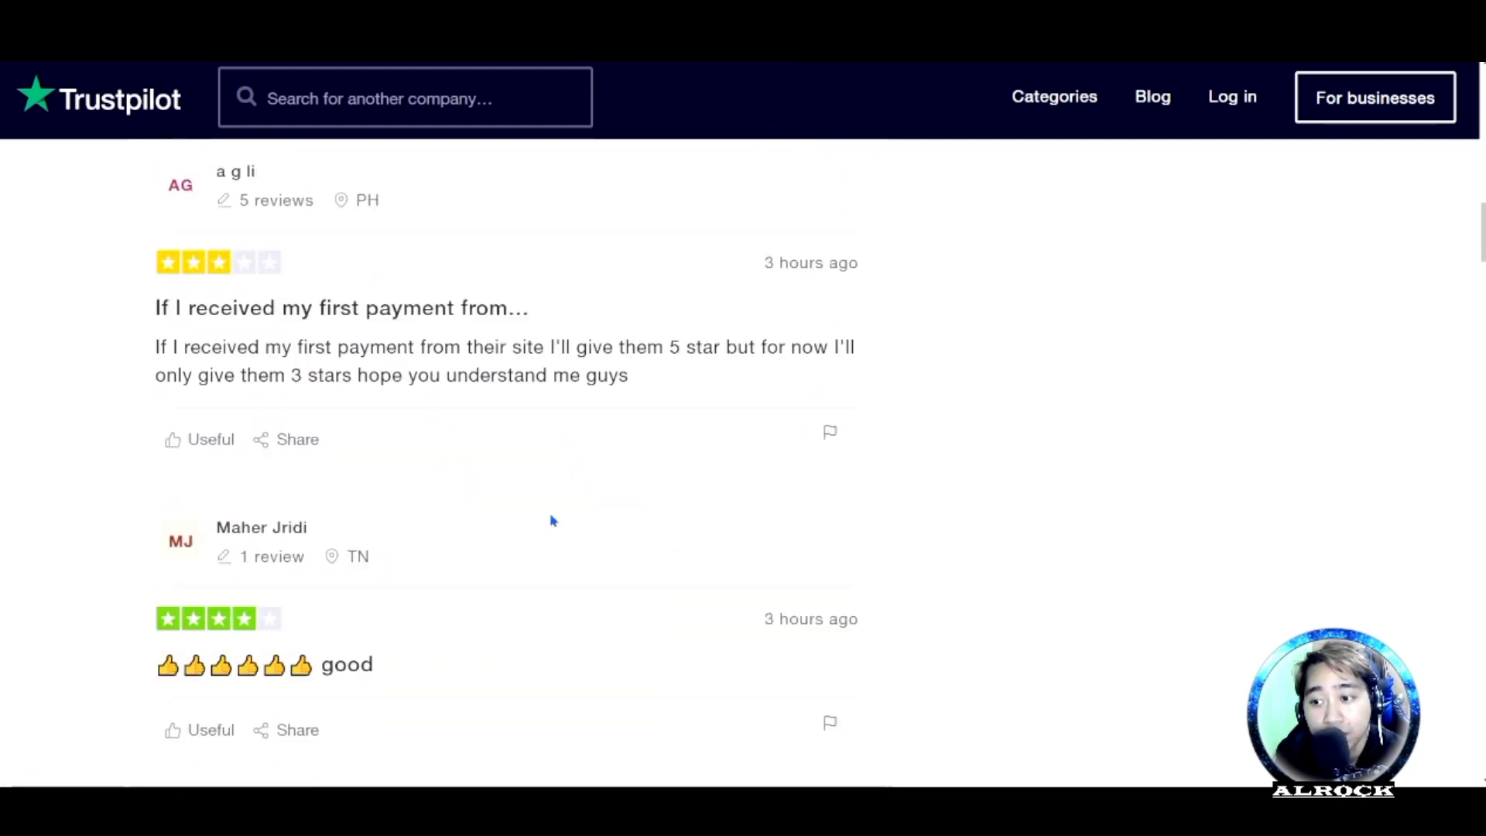
{"action": "scroll", "coordinate": [553, 521], "scroll_direction": "down", "scroll_amount": 3}
{"action": "scroll", "coordinate": [485, 522], "scroll_direction": "down", "scroll_amount": 2}
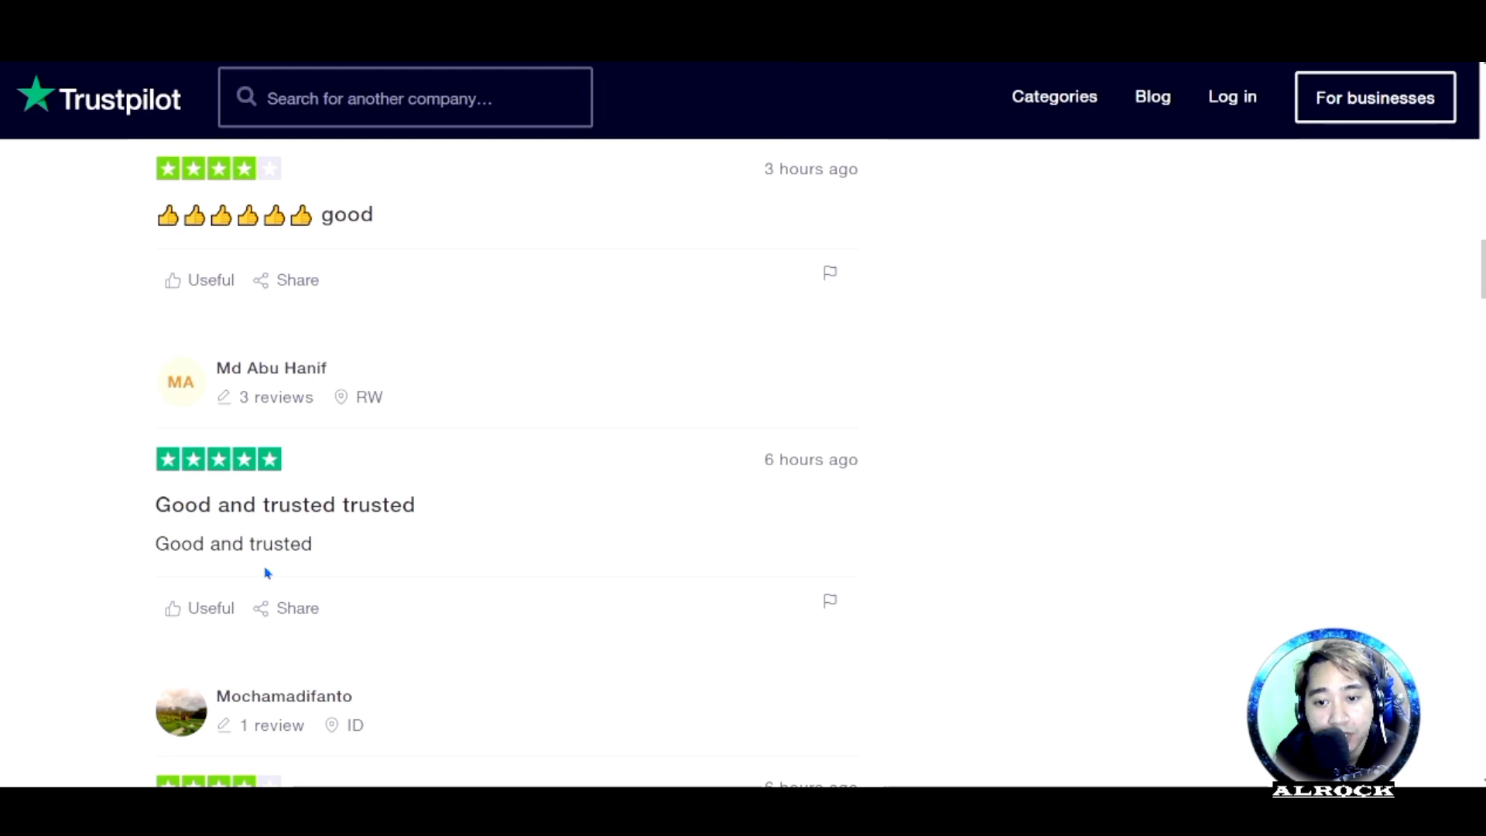
{"action": "scroll", "coordinate": [299, 572], "scroll_direction": "down", "scroll_amount": 2}
{"action": "scroll", "coordinate": [463, 587], "scroll_direction": "down", "scroll_amount": 1}
{"action": "scroll", "coordinate": [464, 587], "scroll_direction": "down", "scroll_amount": 2}
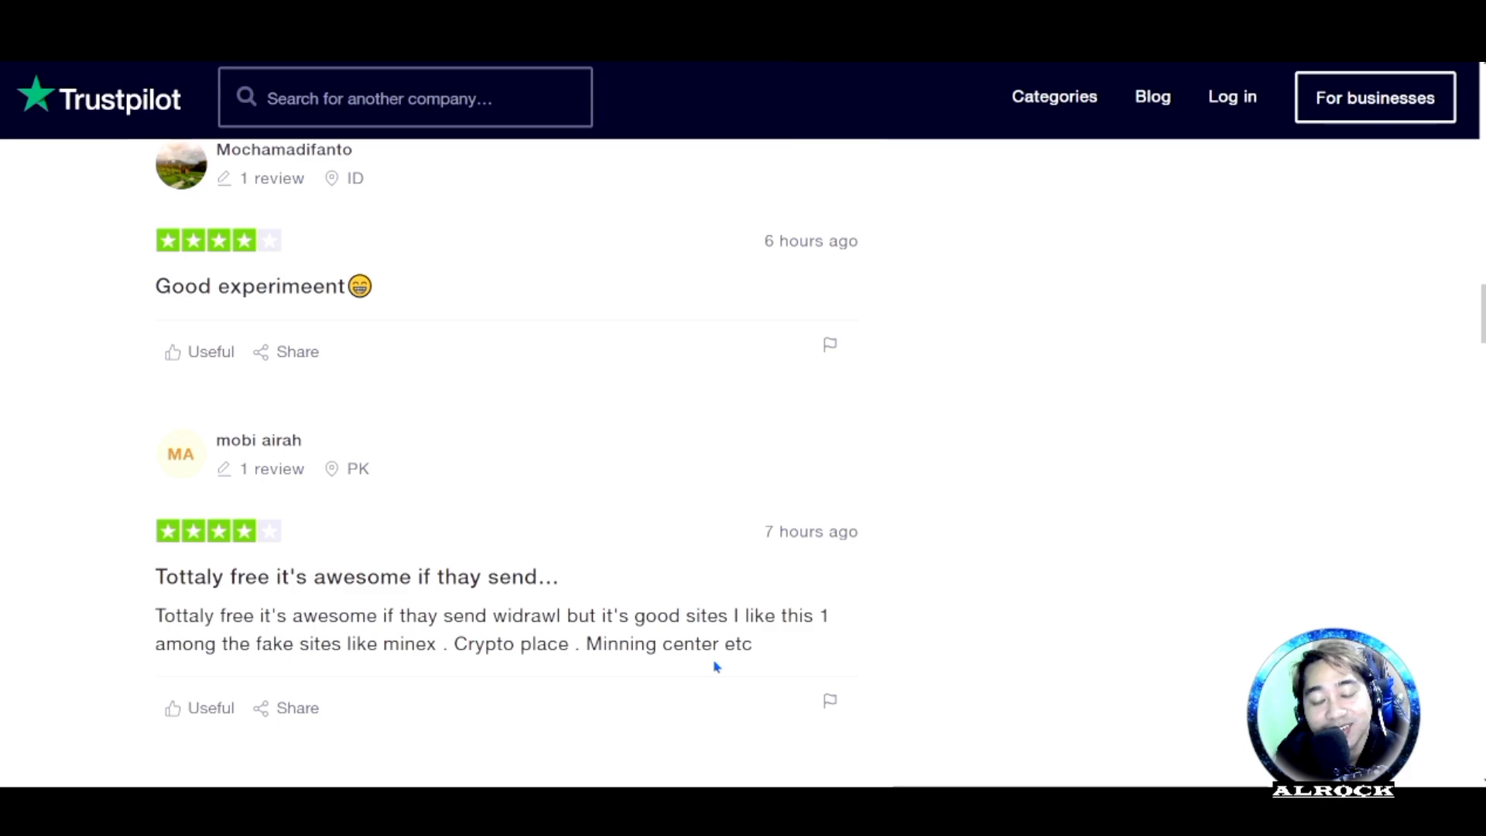
{"action": "scroll", "coordinate": [804, 634], "scroll_direction": "up", "scroll_amount": 3}
{"action": "scroll", "coordinate": [804, 634], "scroll_direction": "up", "scroll_amount": 2}
{"action": "scroll", "coordinate": [784, 628], "scroll_direction": "up", "scroll_amount": 3}
{"action": "scroll", "coordinate": [720, 581], "scroll_direction": "up", "scroll_amount": 3}
{"action": "scroll", "coordinate": [755, 569], "scroll_direction": "up", "scroll_amount": 2}
{"action": "scroll", "coordinate": [781, 566], "scroll_direction": "up", "scroll_amount": 3}
{"action": "scroll", "coordinate": [781, 565], "scroll_direction": "up", "scroll_amount": 4}
{"action": "scroll", "coordinate": [744, 464], "scroll_direction": "up", "scroll_amount": 3}
{"action": "scroll", "coordinate": [698, 407], "scroll_direction": "up", "scroll_amount": 3}
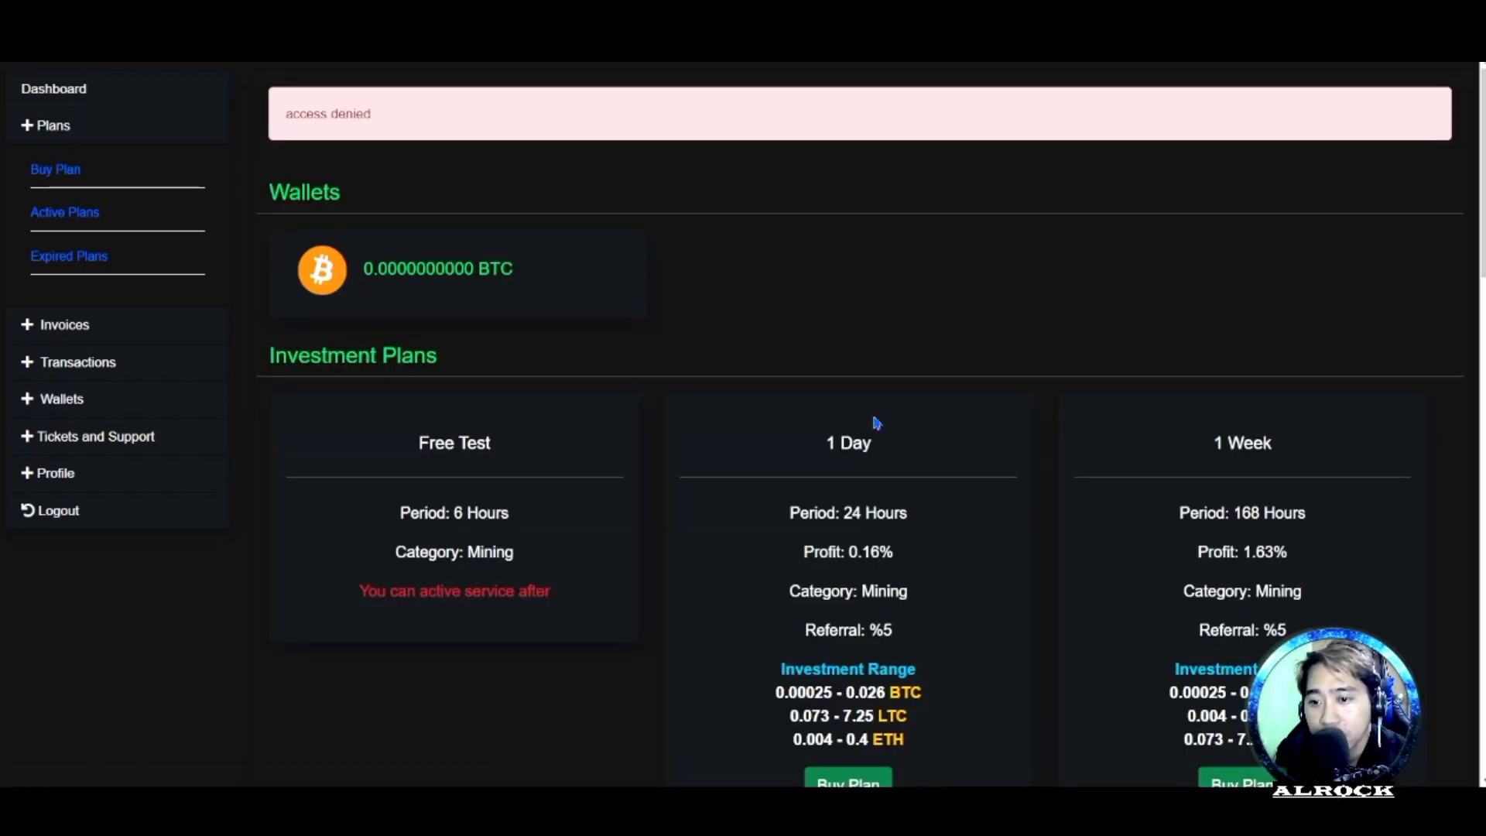
{"action": "scroll", "coordinate": [962, 444], "scroll_direction": "down", "scroll_amount": 2}
{"action": "scroll", "coordinate": [962, 443], "scroll_direction": "down", "scroll_amount": 1}
{"action": "scroll", "coordinate": [962, 443], "scroll_direction": "down", "scroll_amount": 1}
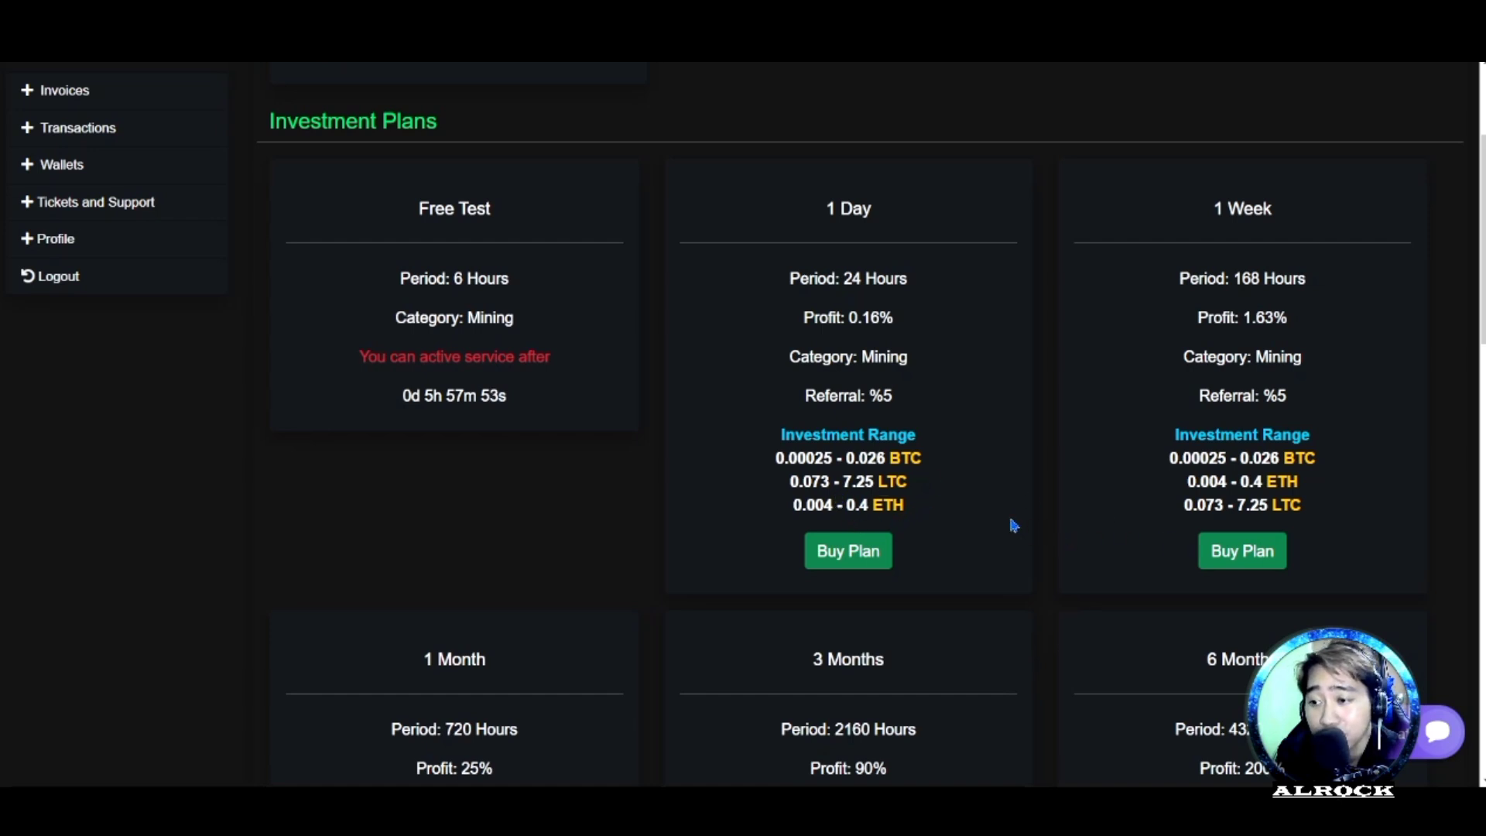
{"action": "scroll", "coordinate": [1012, 525], "scroll_direction": "up", "scroll_amount": 1}
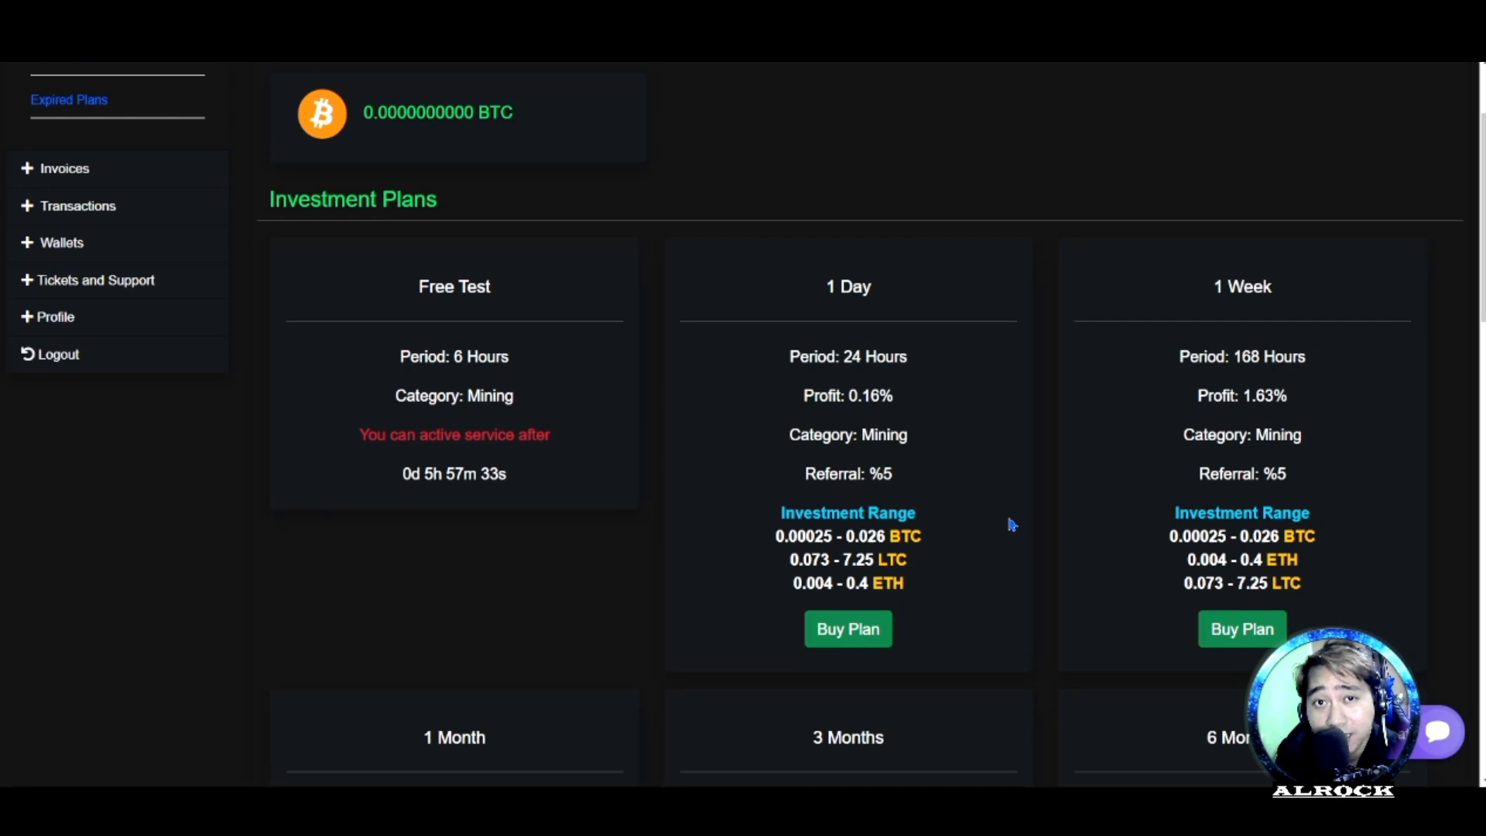
{"action": "scroll", "coordinate": [709, 406], "scroll_direction": "up", "scroll_amount": 3}
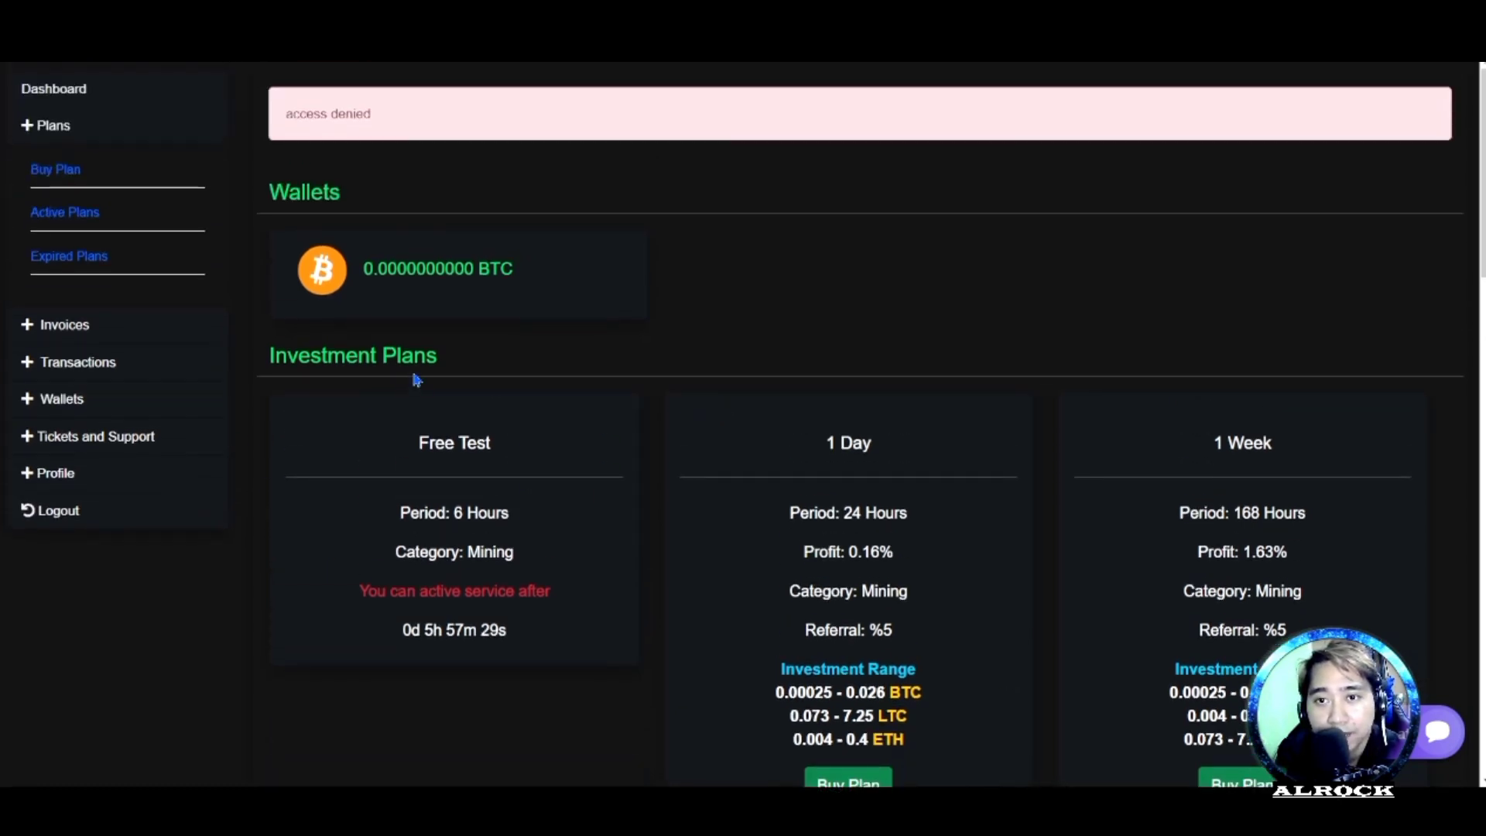
{"action": "scroll", "coordinate": [615, 488], "scroll_direction": "down", "scroll_amount": 1}
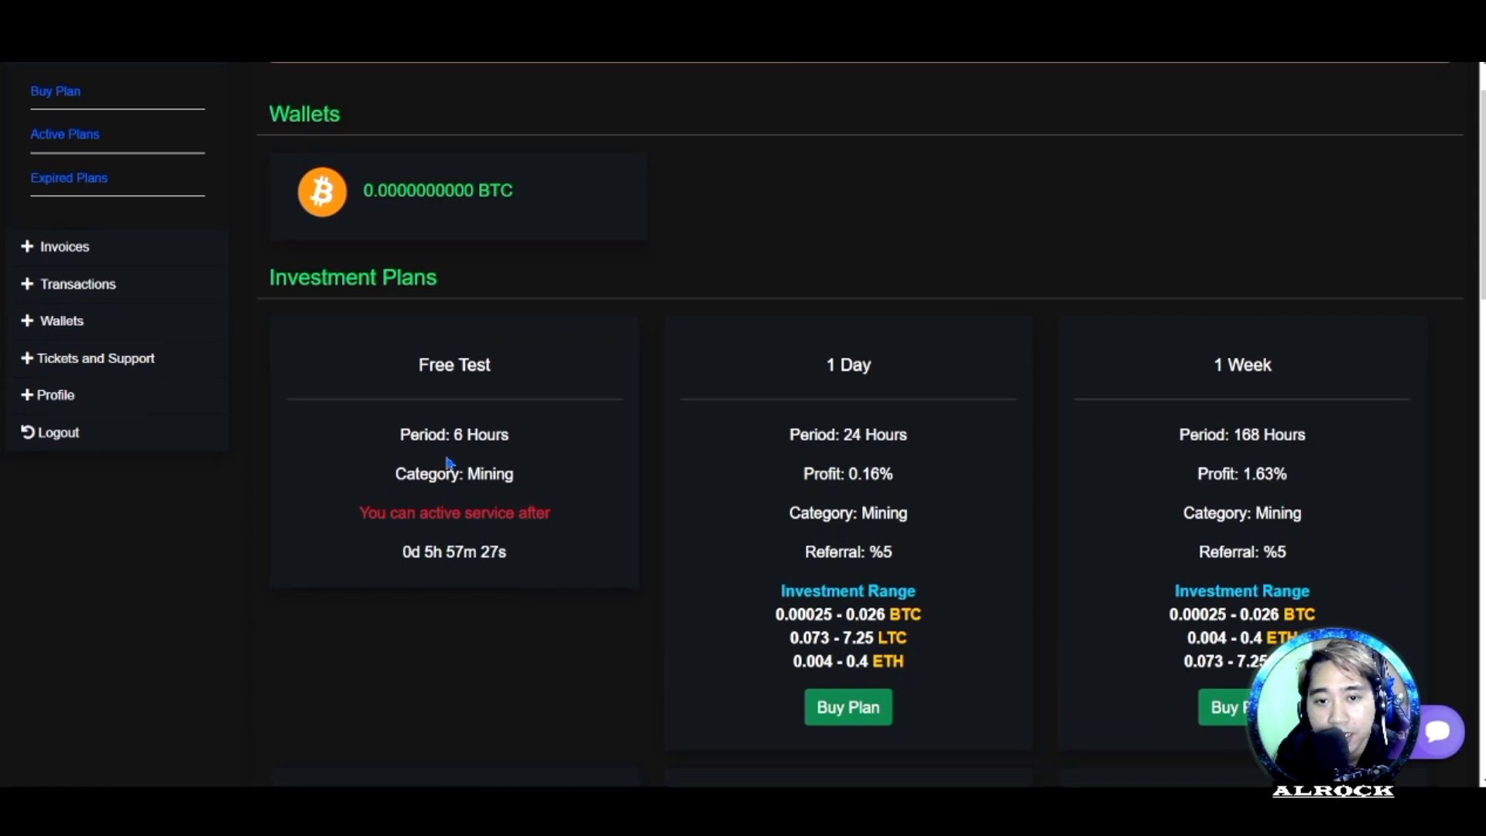
{"action": "scroll", "coordinate": [348, 401], "scroll_direction": "up", "scroll_amount": 1}
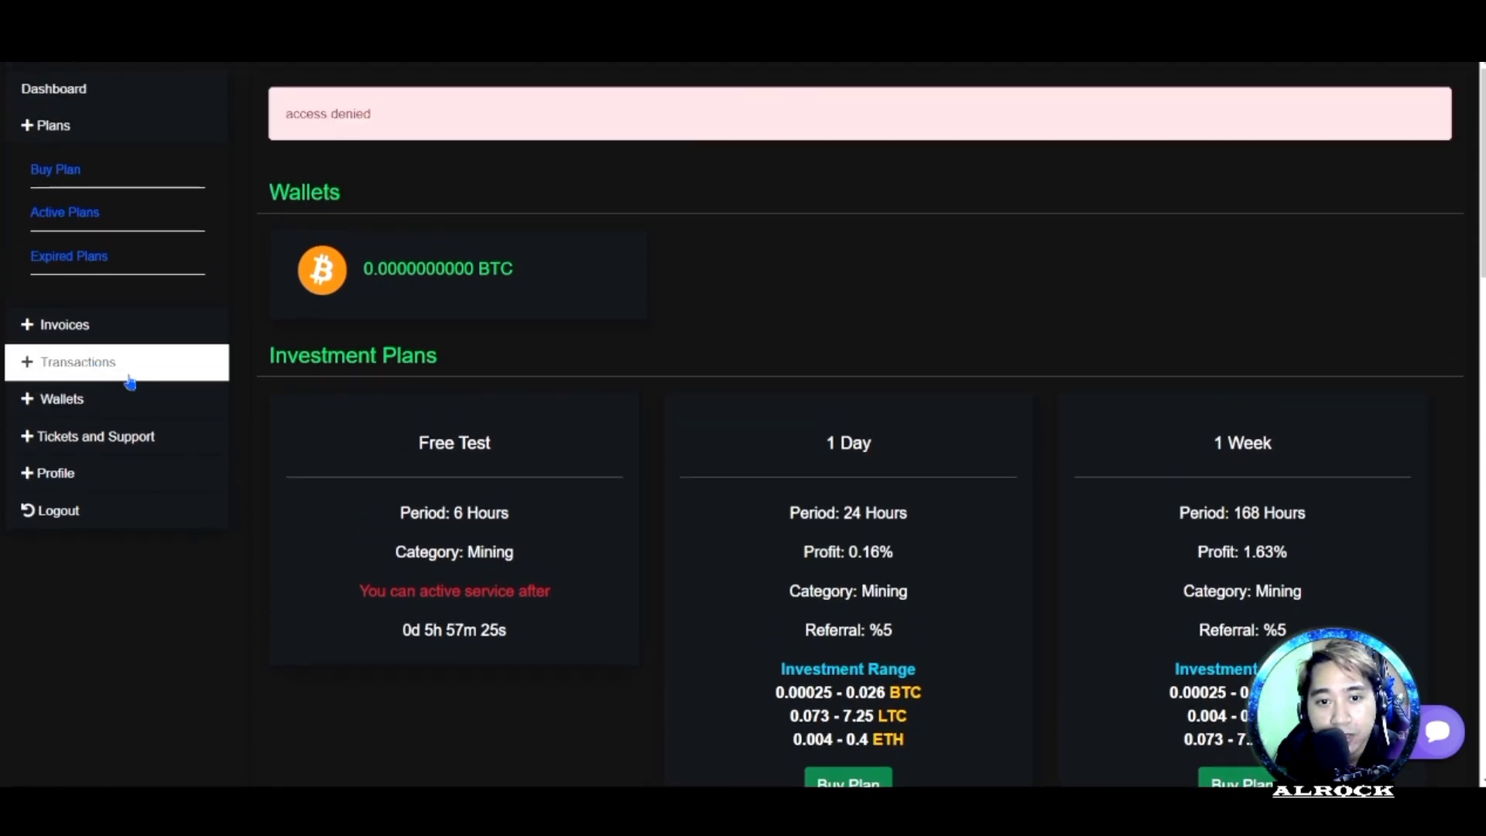
Step: Expand Wallets in the sidebar and go to My Wallets
{"action": "left_click", "coordinate": [77, 405]}
{"action": "left_click", "coordinate": [68, 445]}
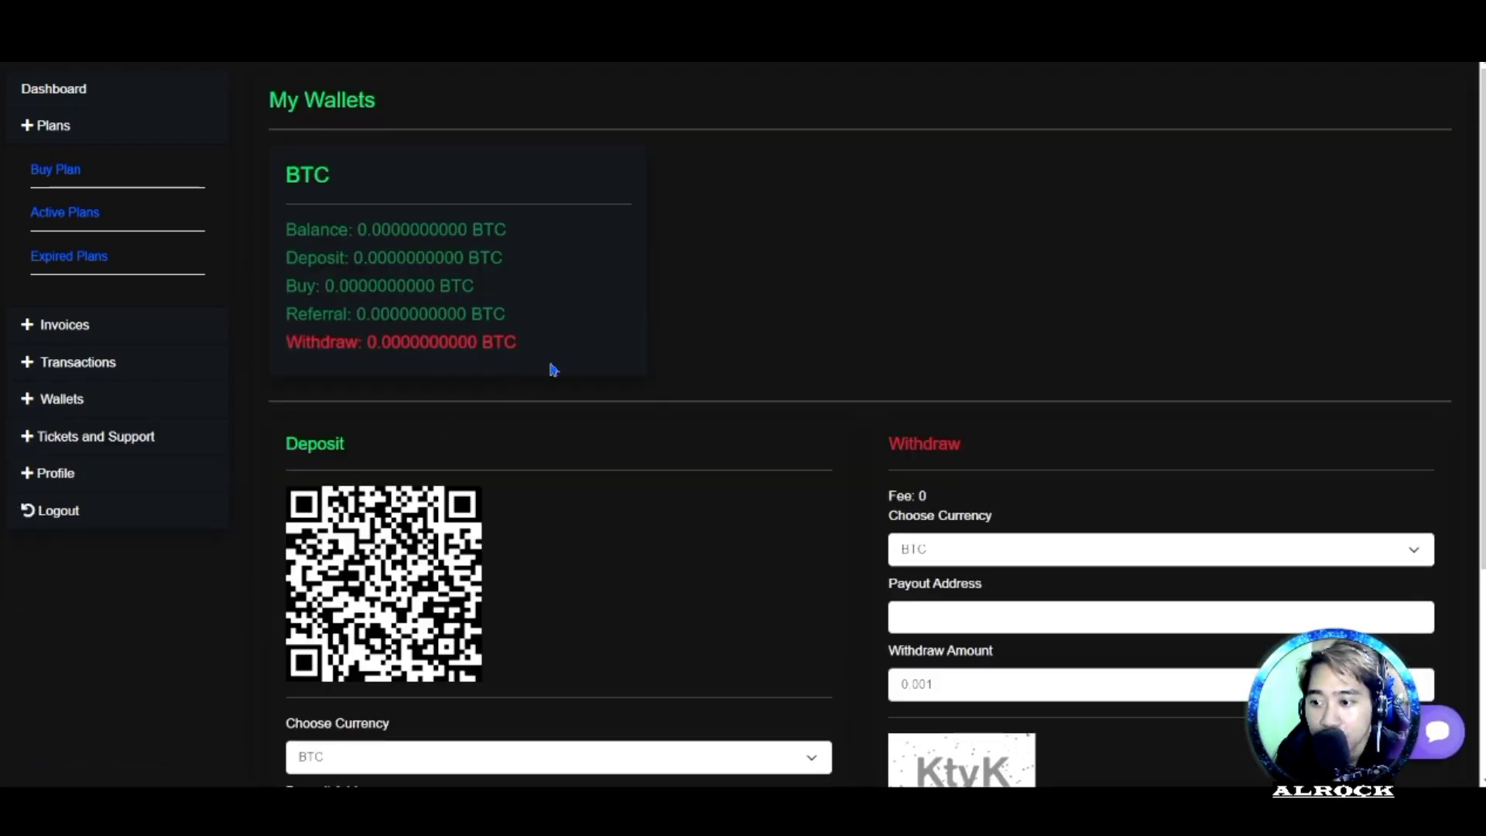
{"action": "scroll", "coordinate": [711, 377], "scroll_direction": "down", "scroll_amount": 2}
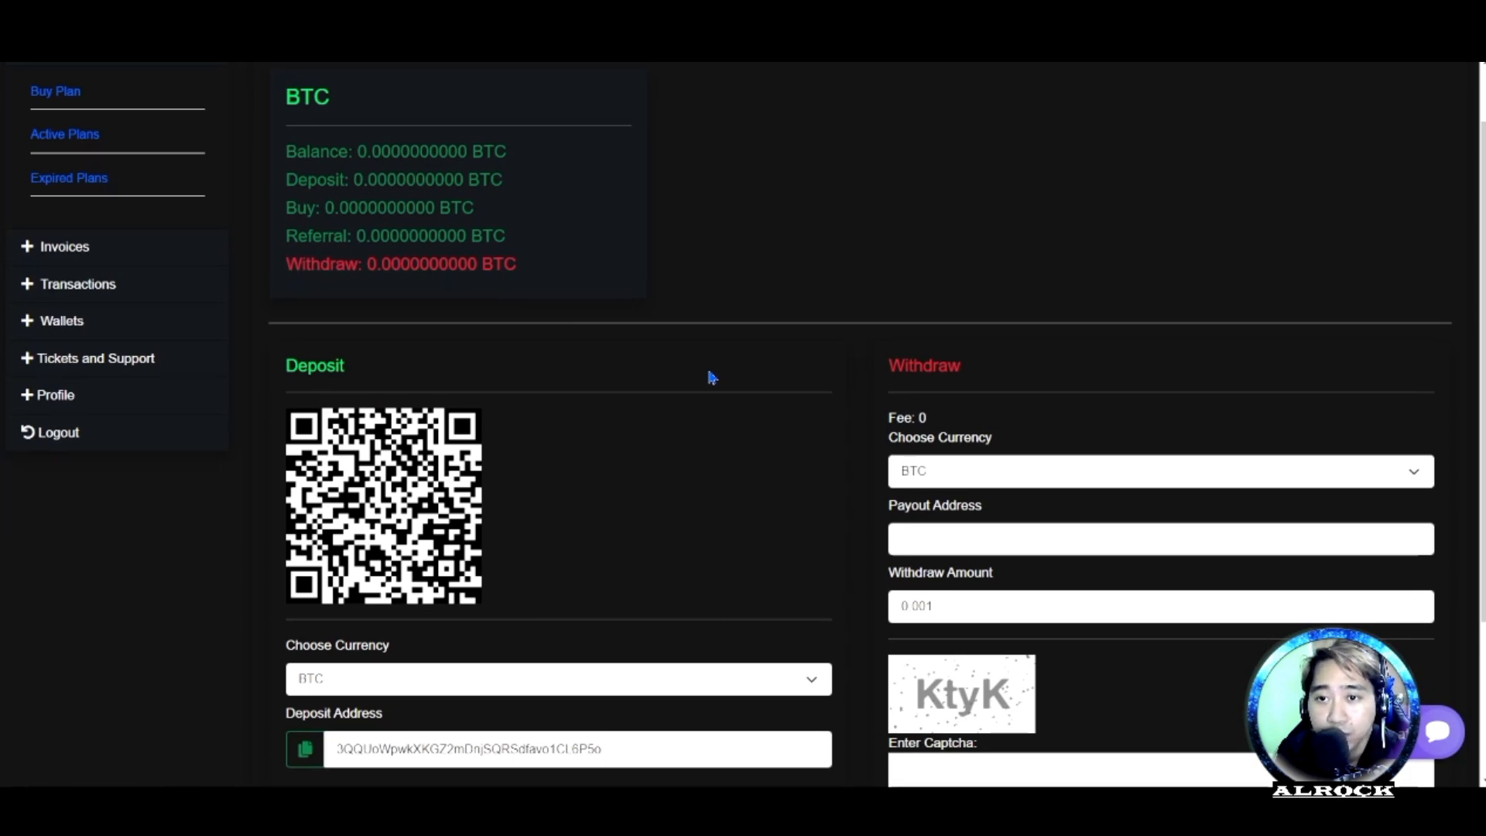
{"action": "scroll", "coordinate": [711, 377], "scroll_direction": "up", "scroll_amount": 2}
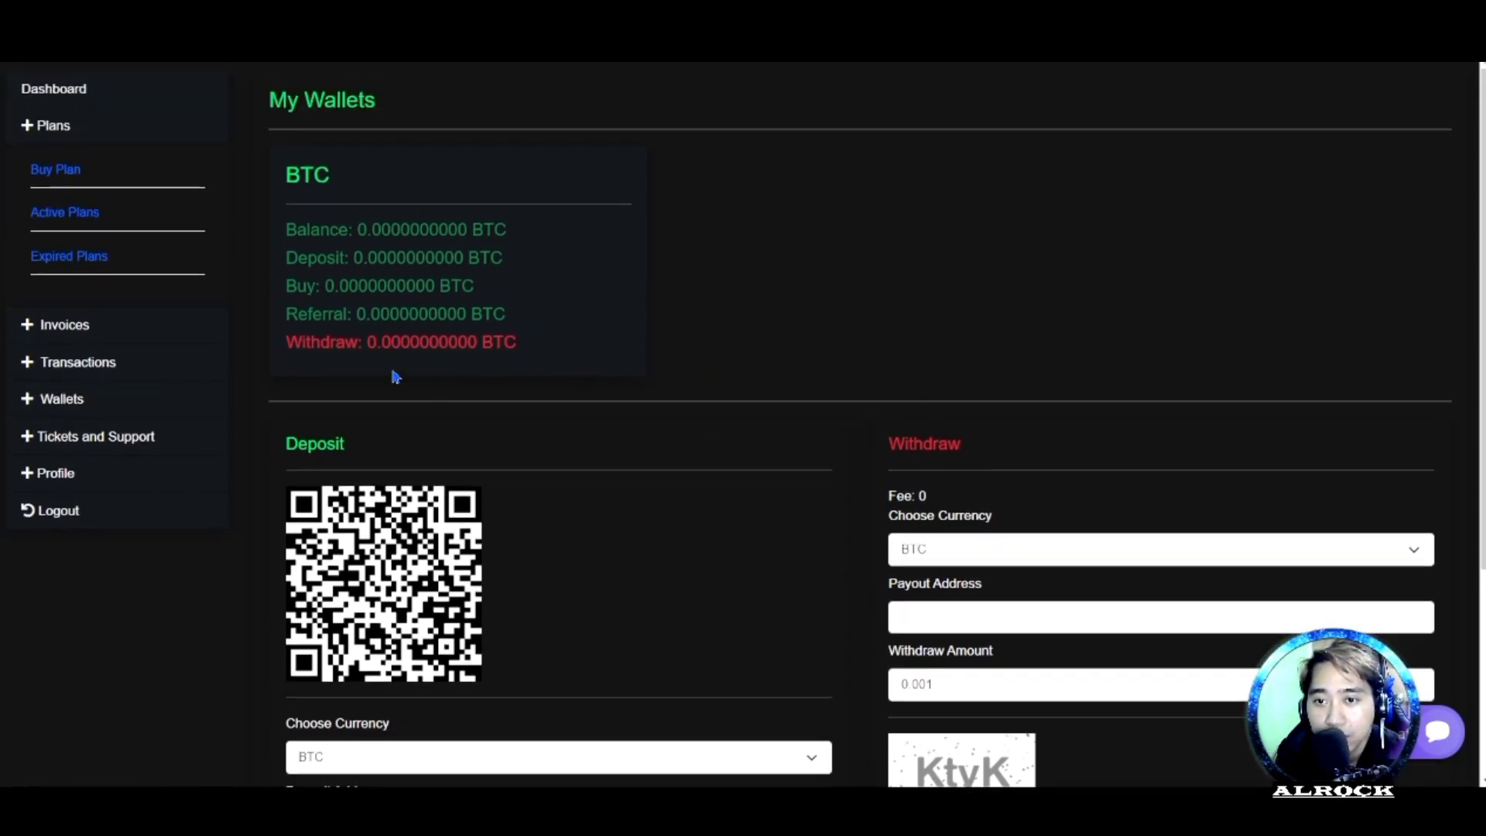
{"action": "scroll", "coordinate": [854, 360], "scroll_direction": "down", "scroll_amount": 3}
{"action": "scroll", "coordinate": [836, 349], "scroll_direction": "down", "scroll_amount": 2}
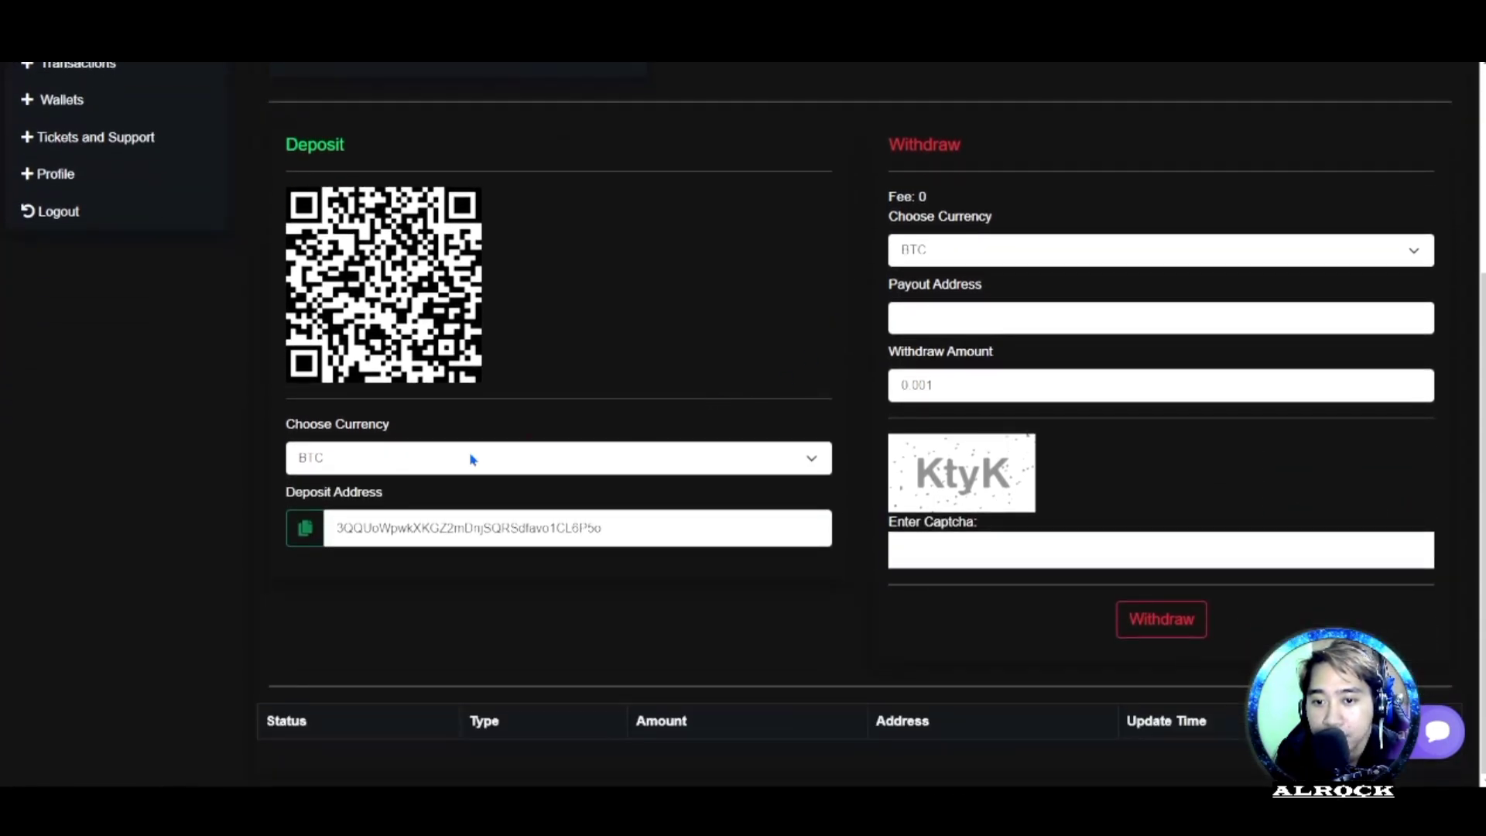
{"action": "scroll", "coordinate": [671, 438], "scroll_direction": "up", "scroll_amount": 1}
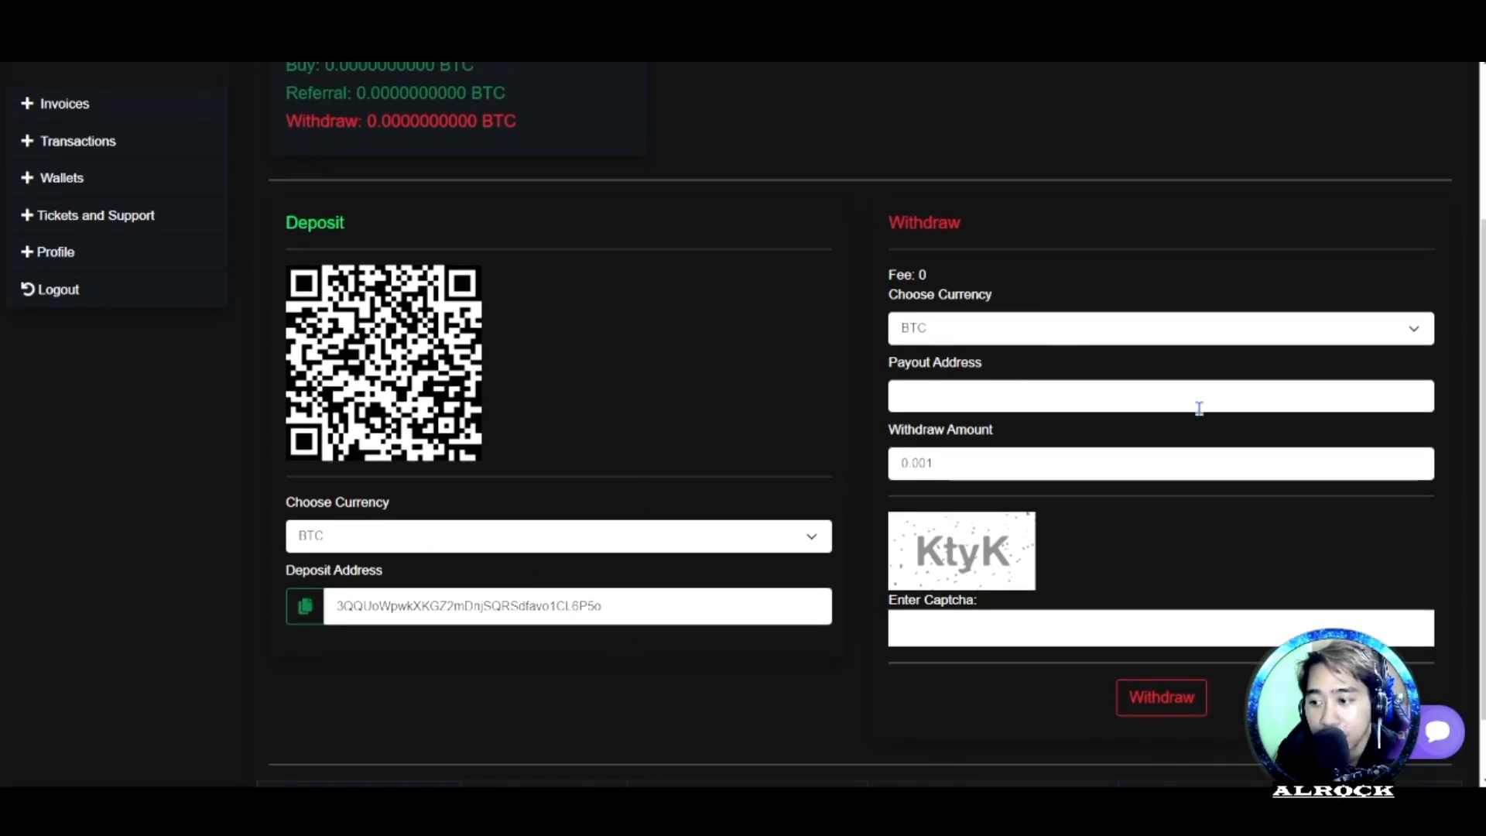
Step: Fill the payout address with a saved BTC address, leaving the withdraw amount at 0.001
{"action": "left_click", "coordinate": [1010, 395]}
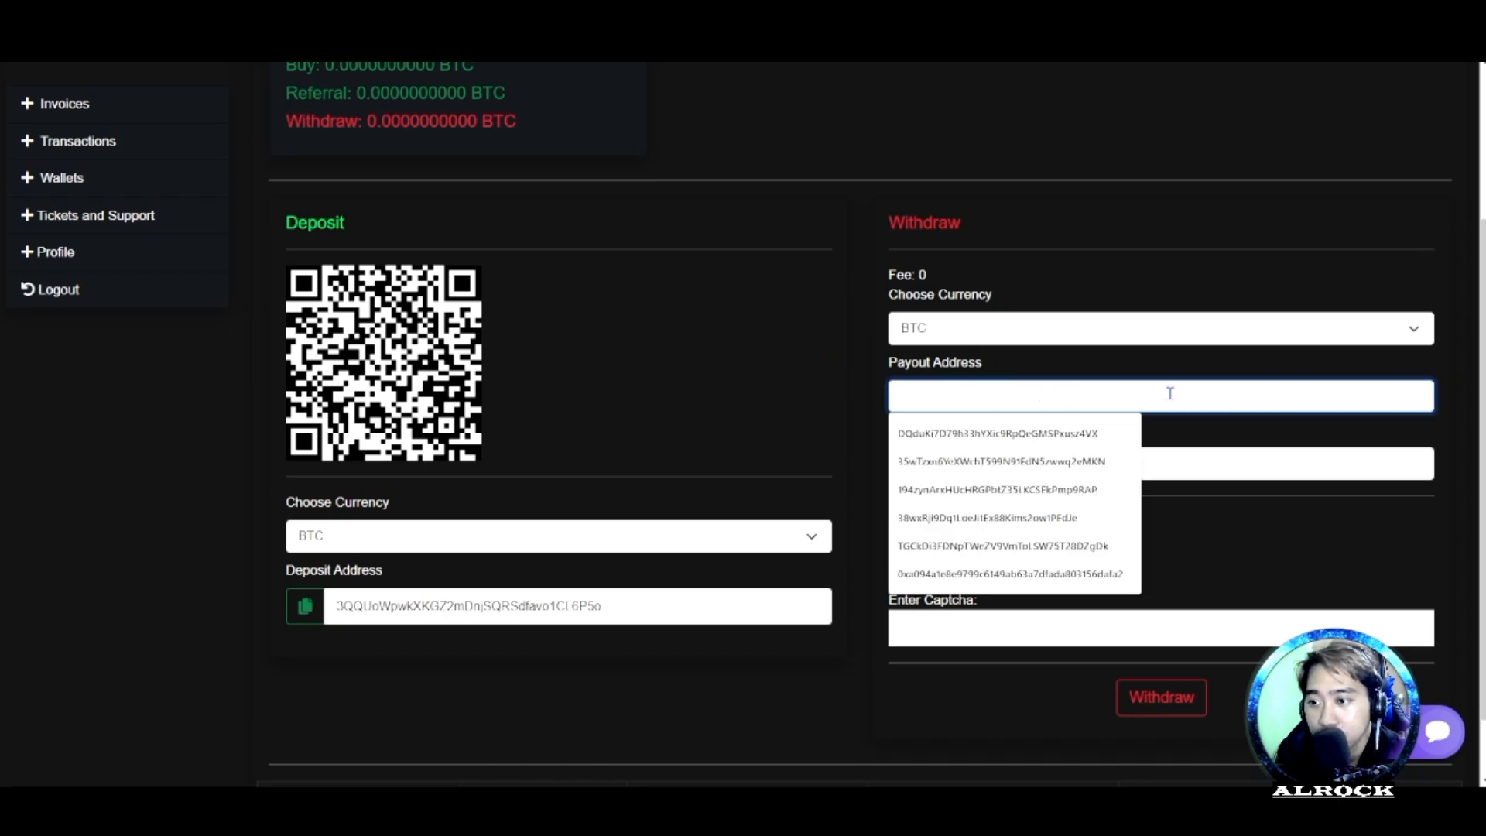
{"action": "left_click", "coordinate": [996, 489]}
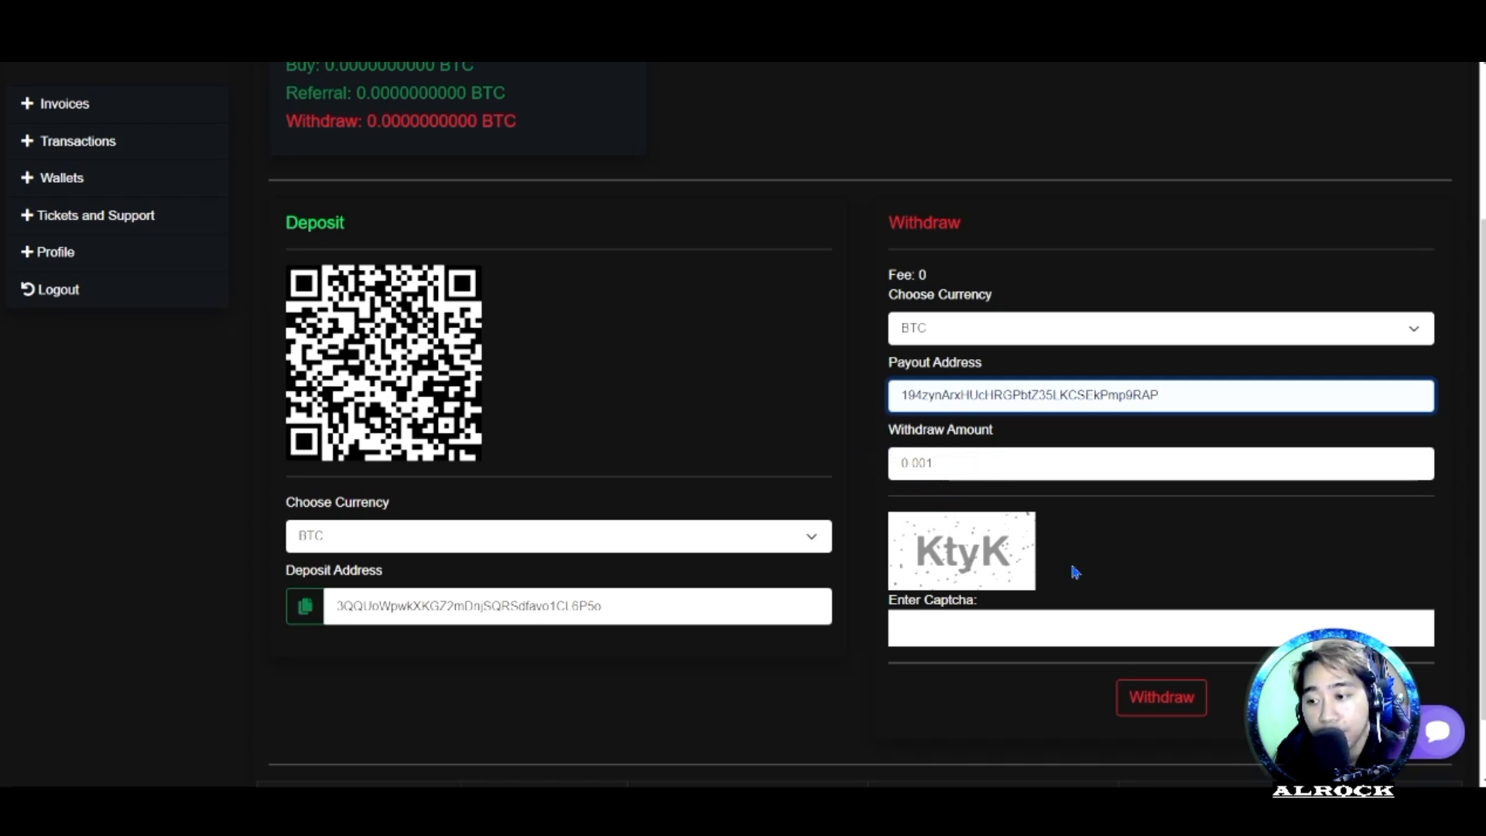
{"action": "left_click", "coordinate": [979, 632]}
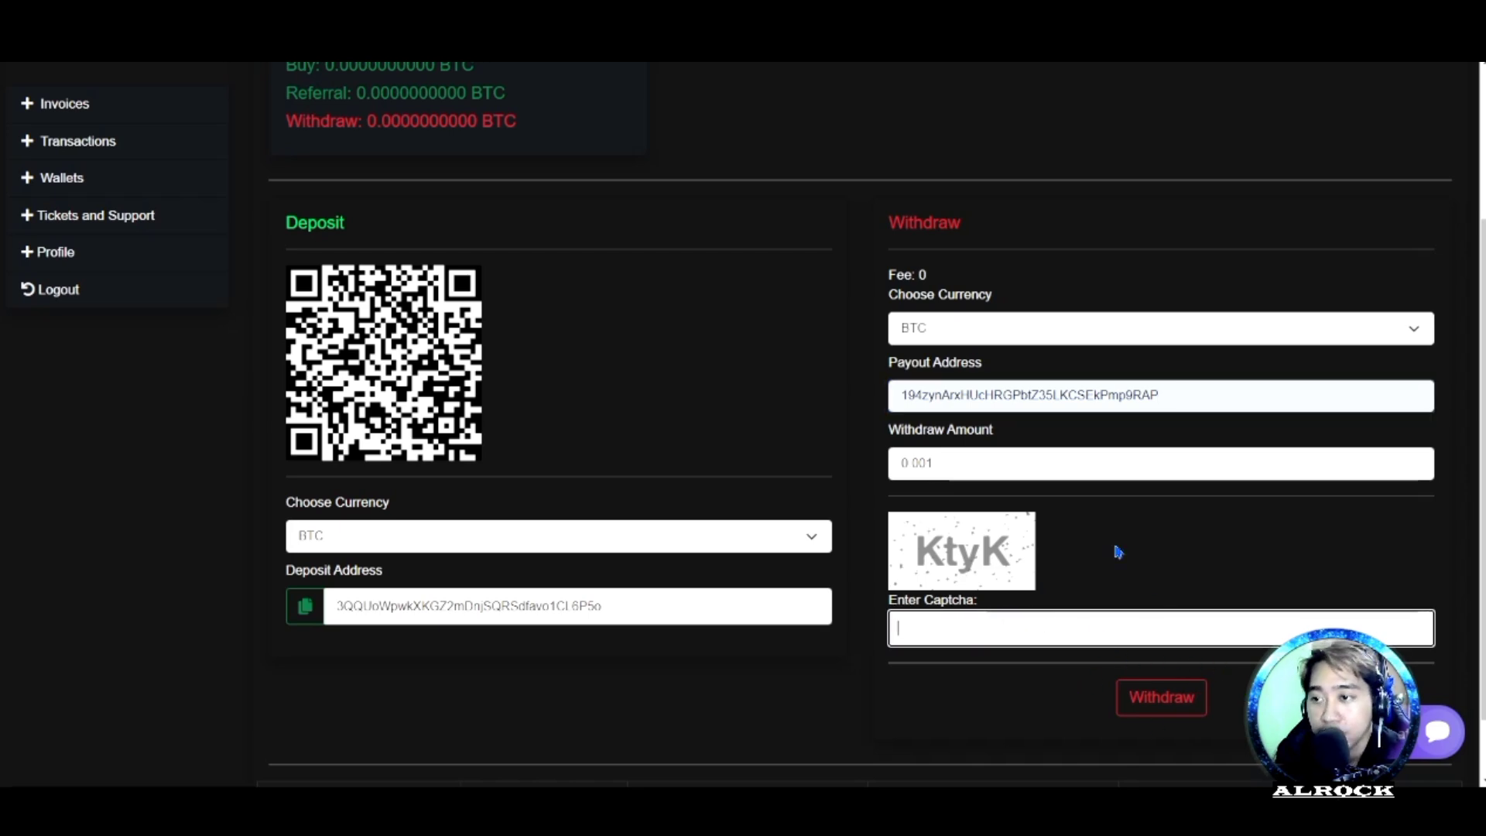
{"action": "scroll", "coordinate": [1121, 553], "scroll_direction": "up", "scroll_amount": 4}
{"action": "scroll", "coordinate": [1022, 494], "scroll_direction": "up", "scroll_amount": 1}
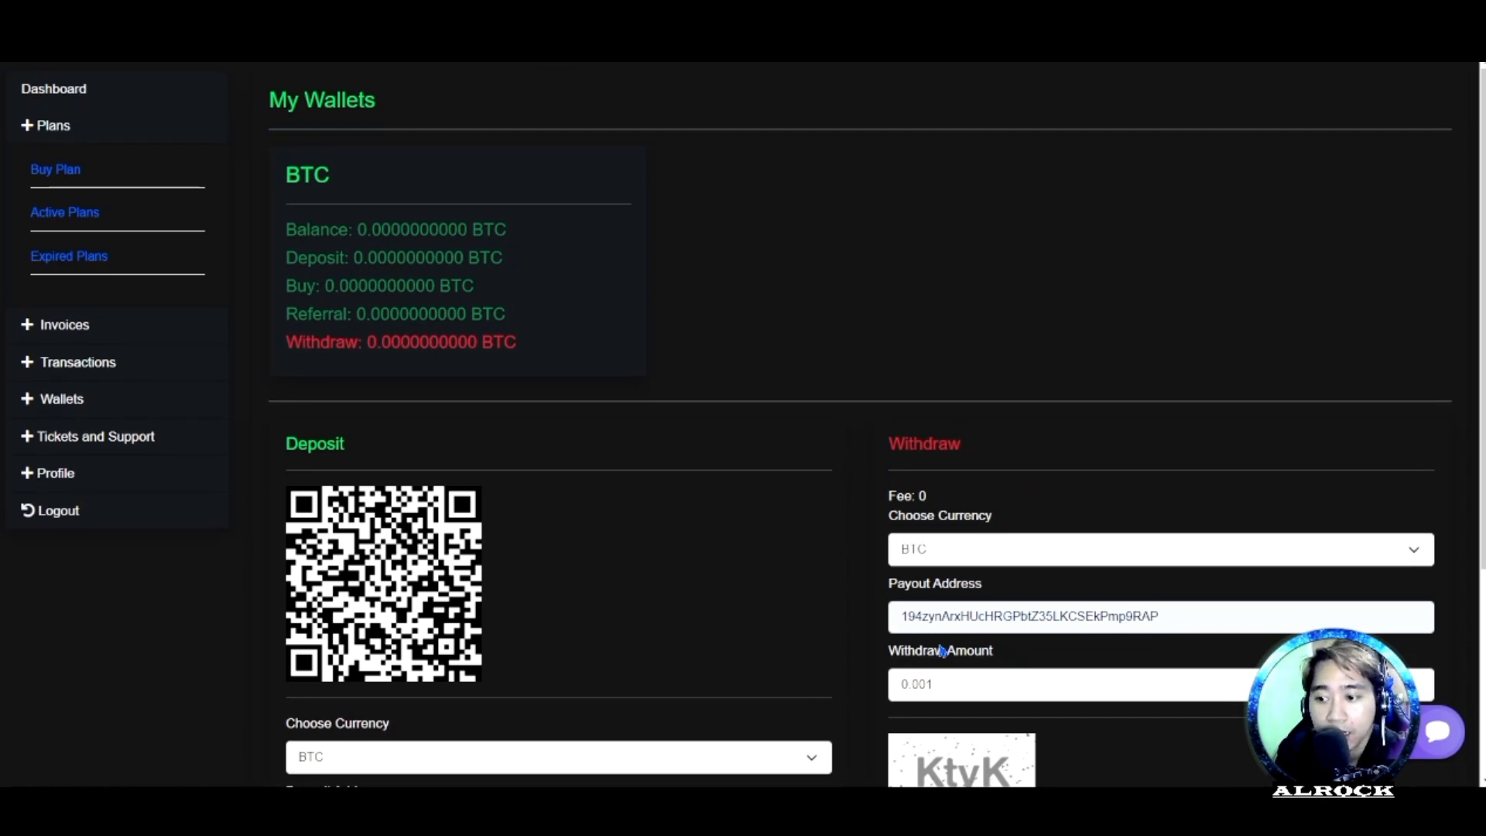
{"action": "left_click", "coordinate": [951, 688]}
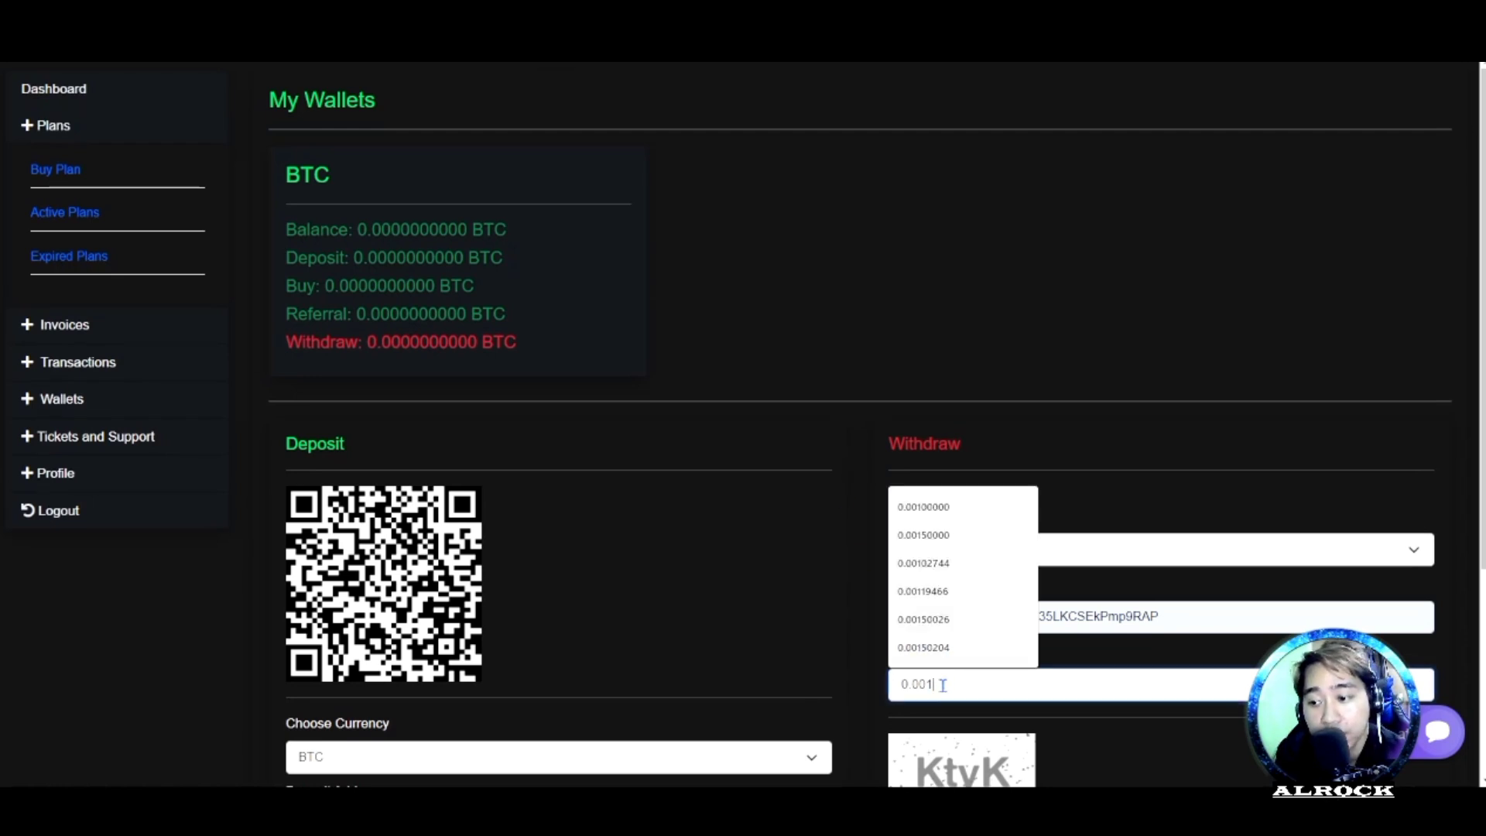
{"action": "left_click", "coordinate": [1108, 470]}
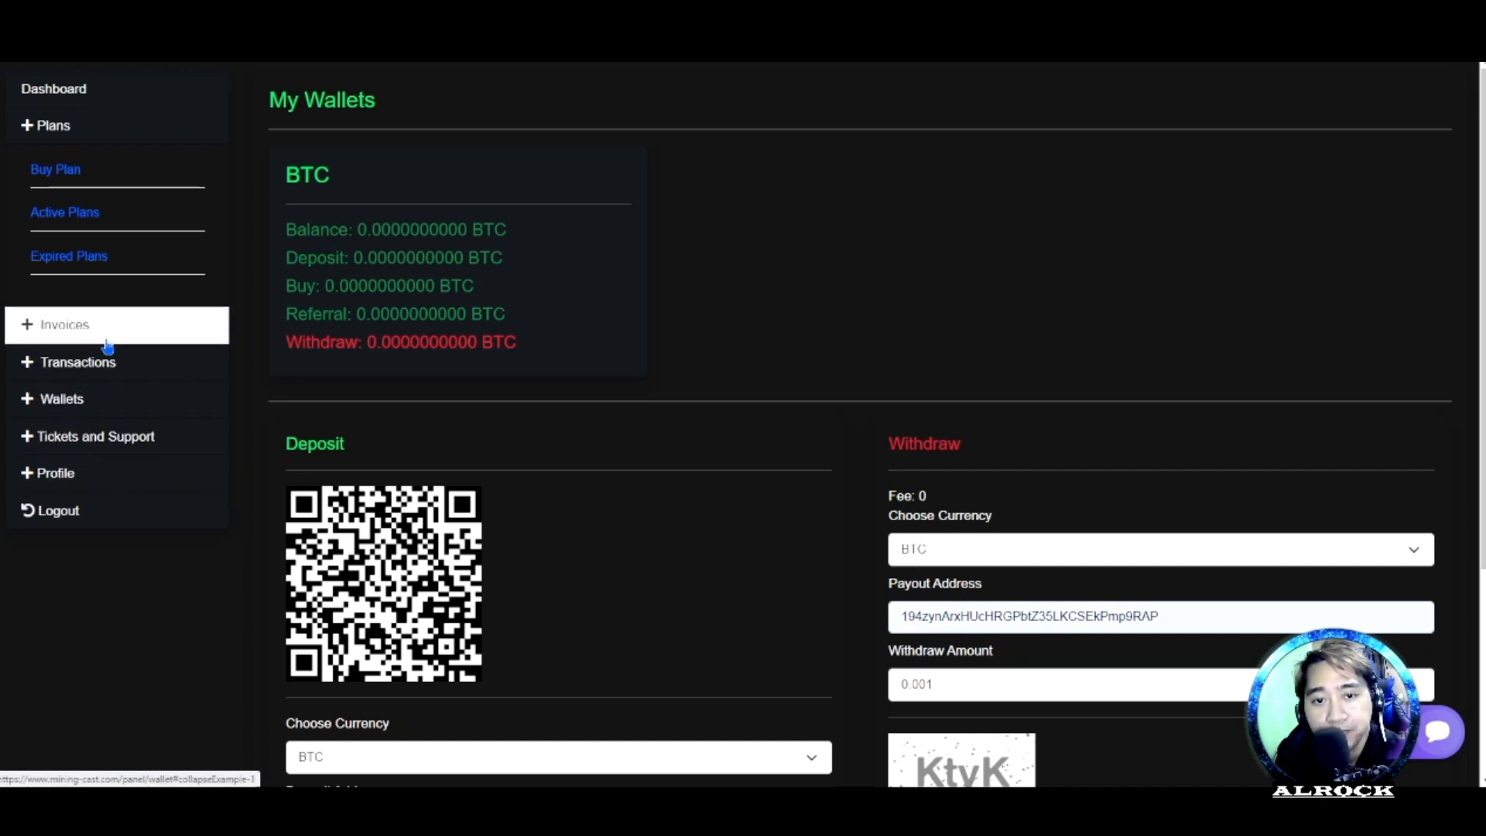
{"action": "scroll", "coordinate": [243, 306], "scroll_direction": "down", "scroll_amount": 3}
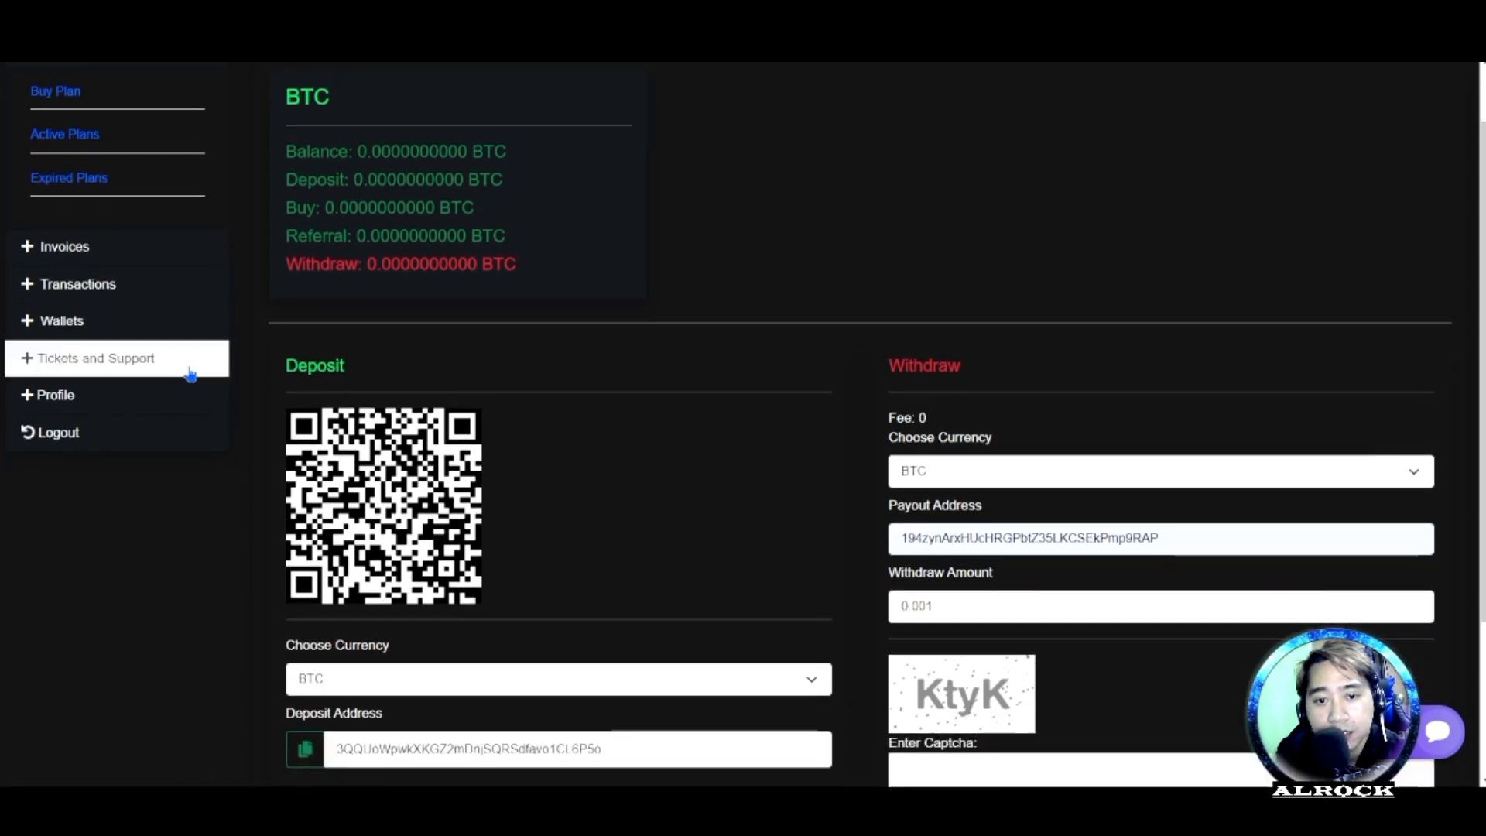
{"action": "scroll", "coordinate": [198, 348], "scroll_direction": "down", "scroll_amount": 3}
{"action": "scroll", "coordinate": [198, 376], "scroll_direction": "up", "scroll_amount": 3}
{"action": "scroll", "coordinate": [198, 377], "scroll_direction": "up", "scroll_amount": 3}
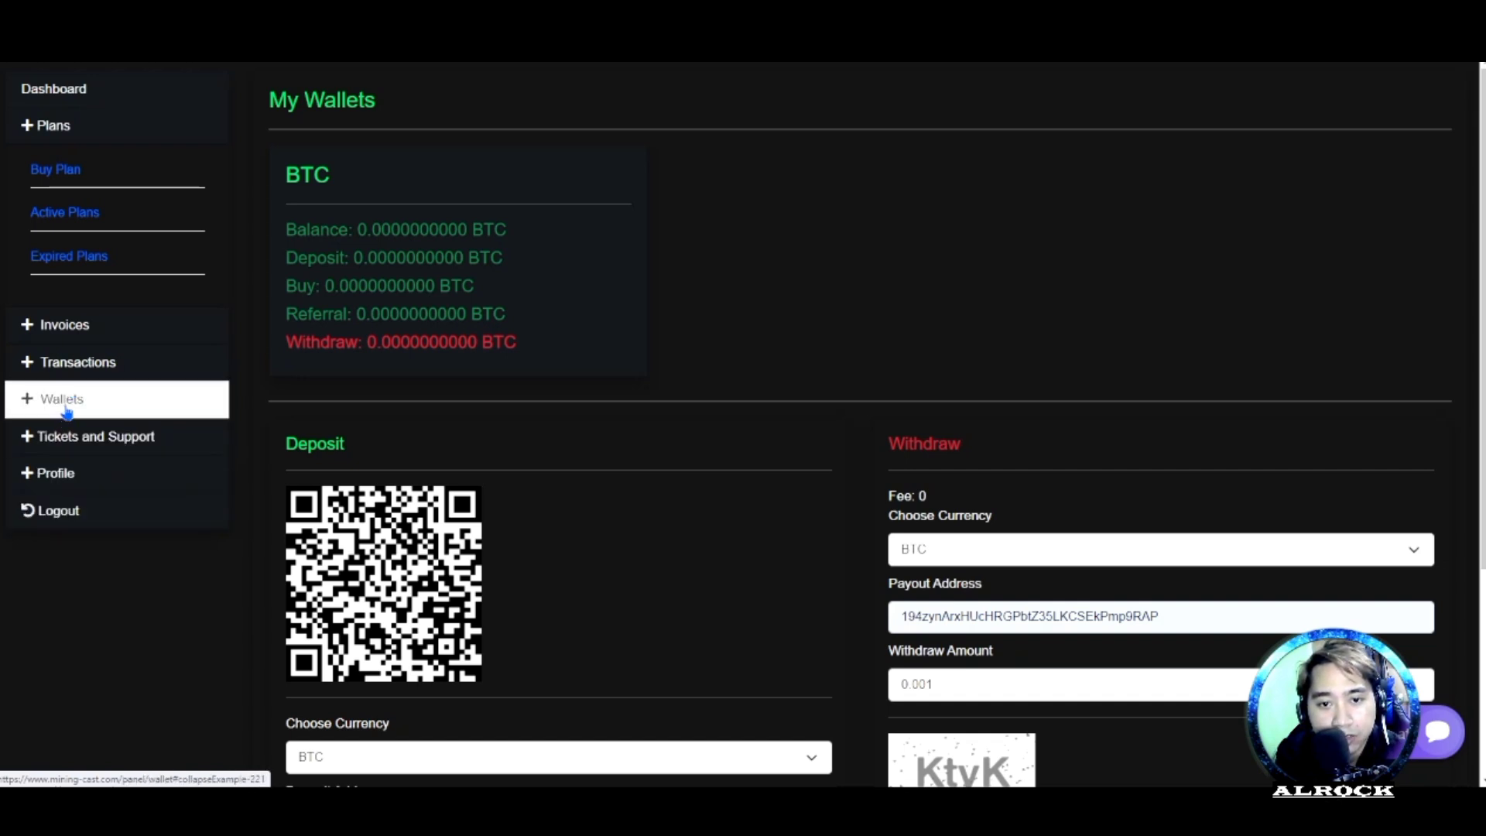
Step: Expand the Invoices and Transactions menus, then log out
{"action": "left_click", "coordinate": [64, 326]}
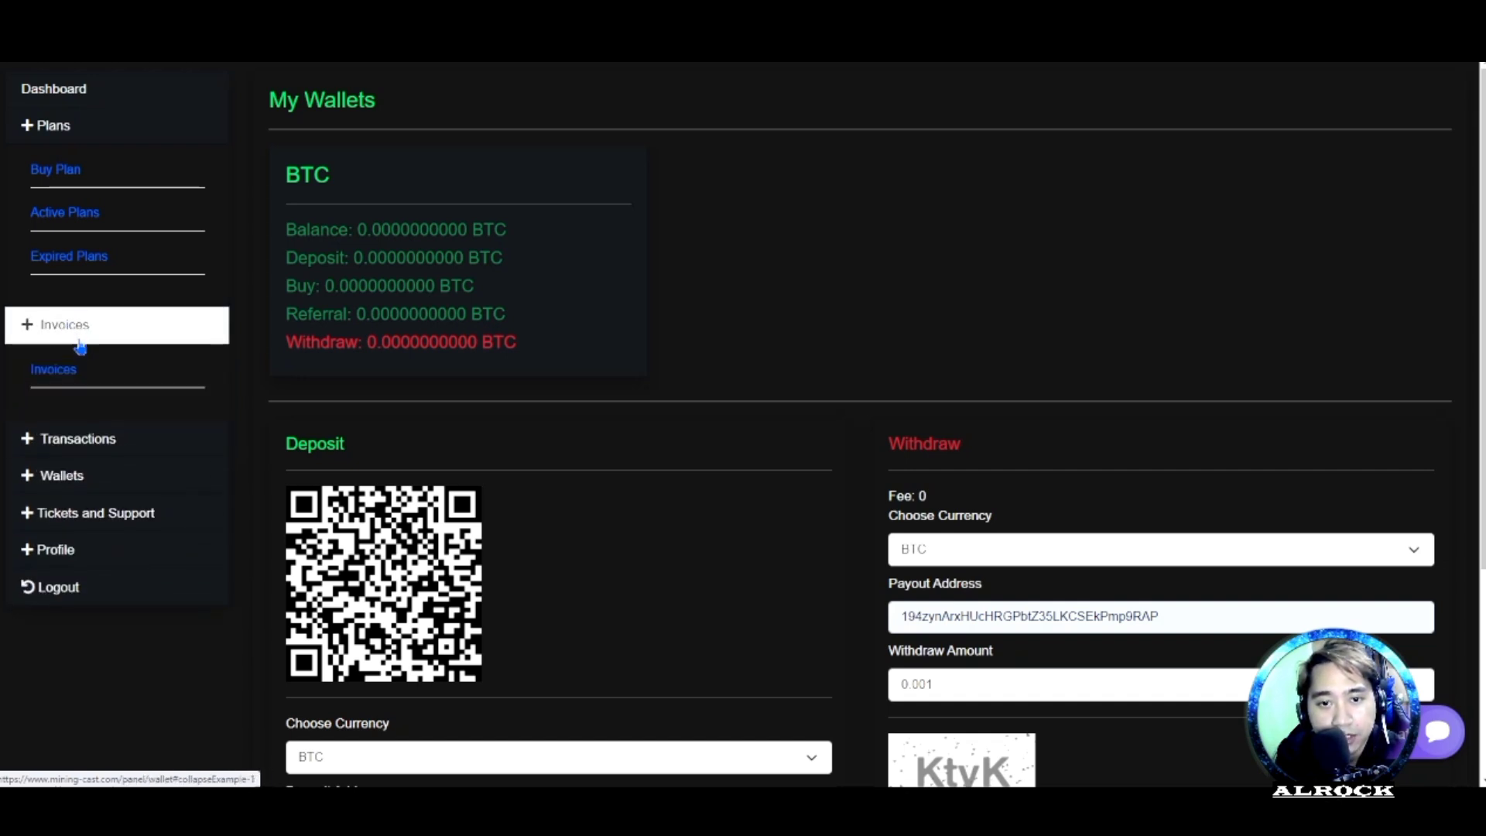
{"action": "left_click", "coordinate": [78, 400]}
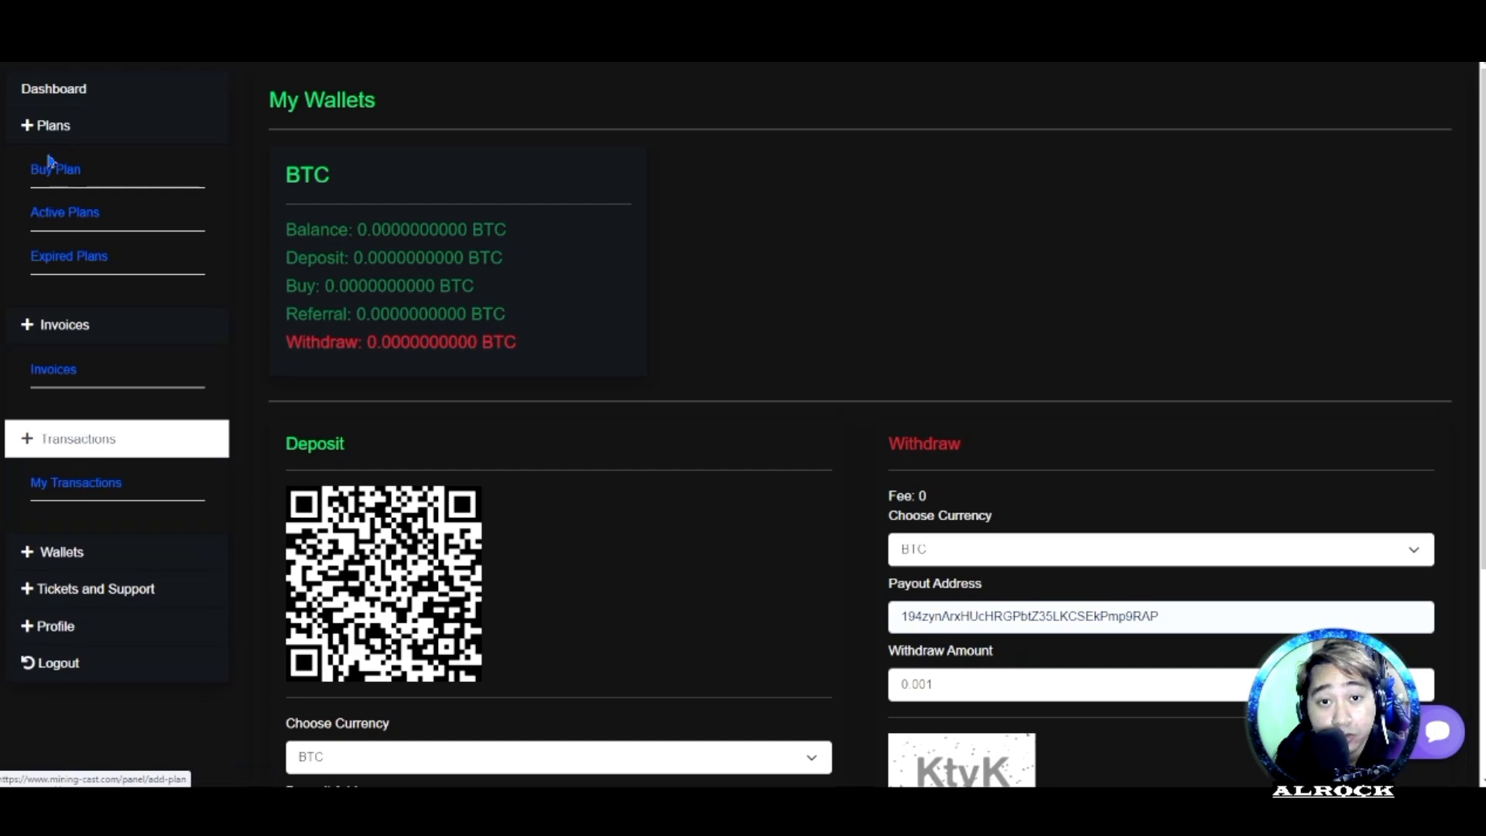
{"action": "left_click", "coordinate": [58, 663]}
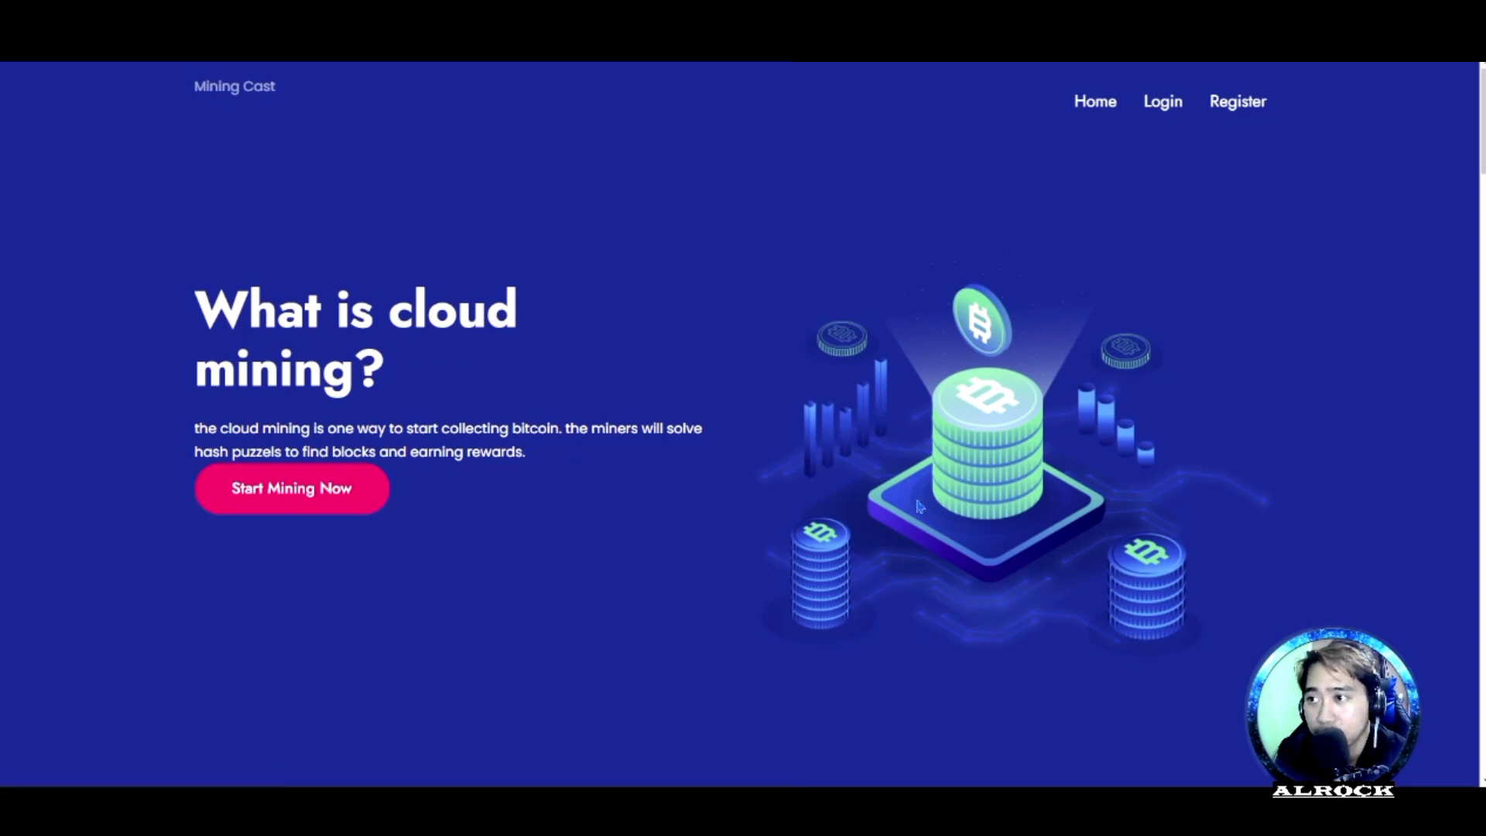
{"action": "scroll", "coordinate": [917, 505], "scroll_direction": "down", "scroll_amount": 5}
{"action": "scroll", "coordinate": [883, 488], "scroll_direction": "down", "scroll_amount": 5}
{"action": "scroll", "coordinate": [1265, 515], "scroll_direction": "down", "scroll_amount": 5}
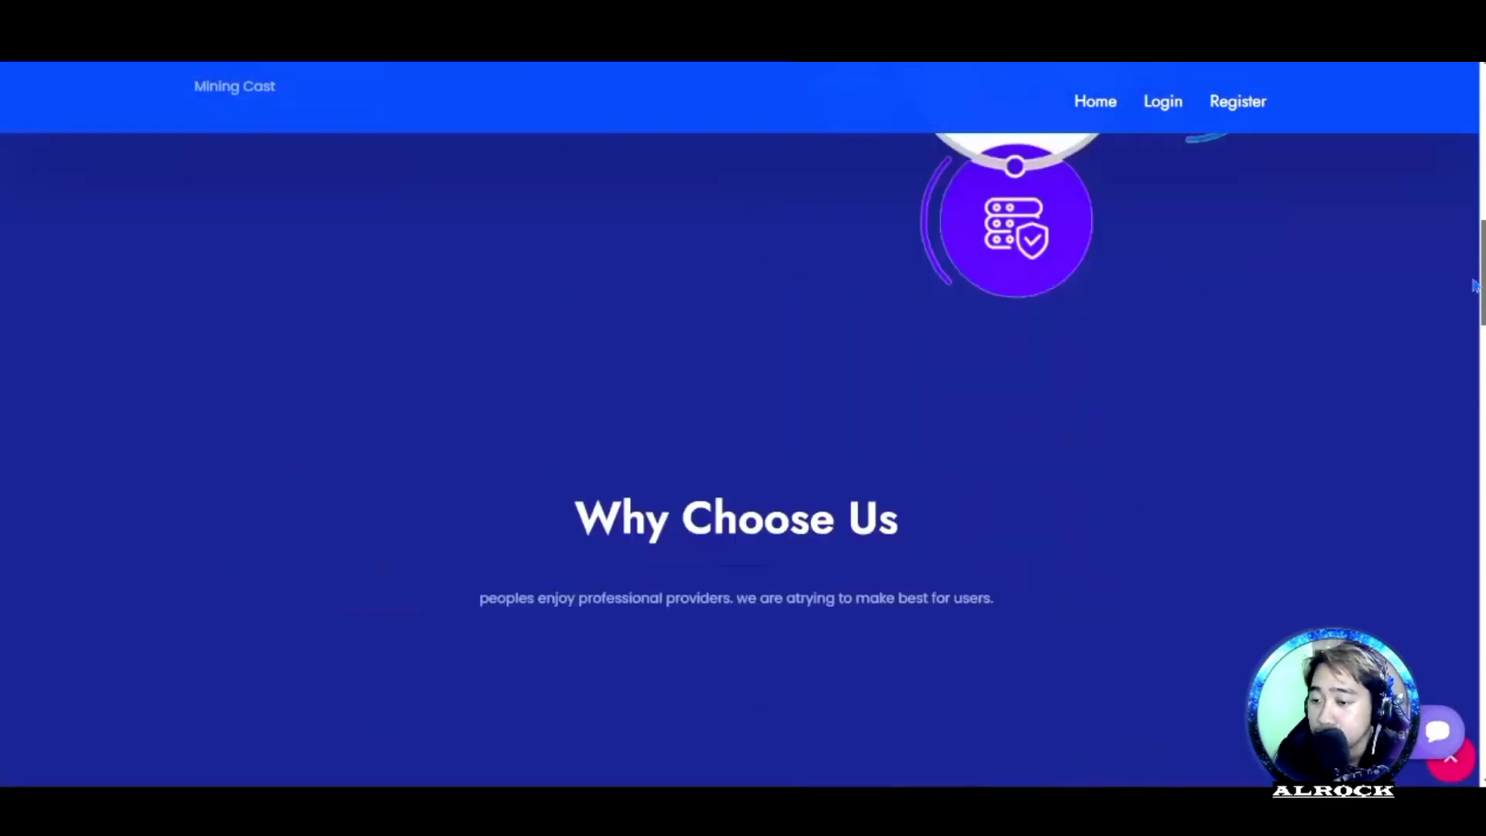
{"action": "left_click_drag", "start_coordinate": [1476, 302], "coordinate": [1479, 361]}
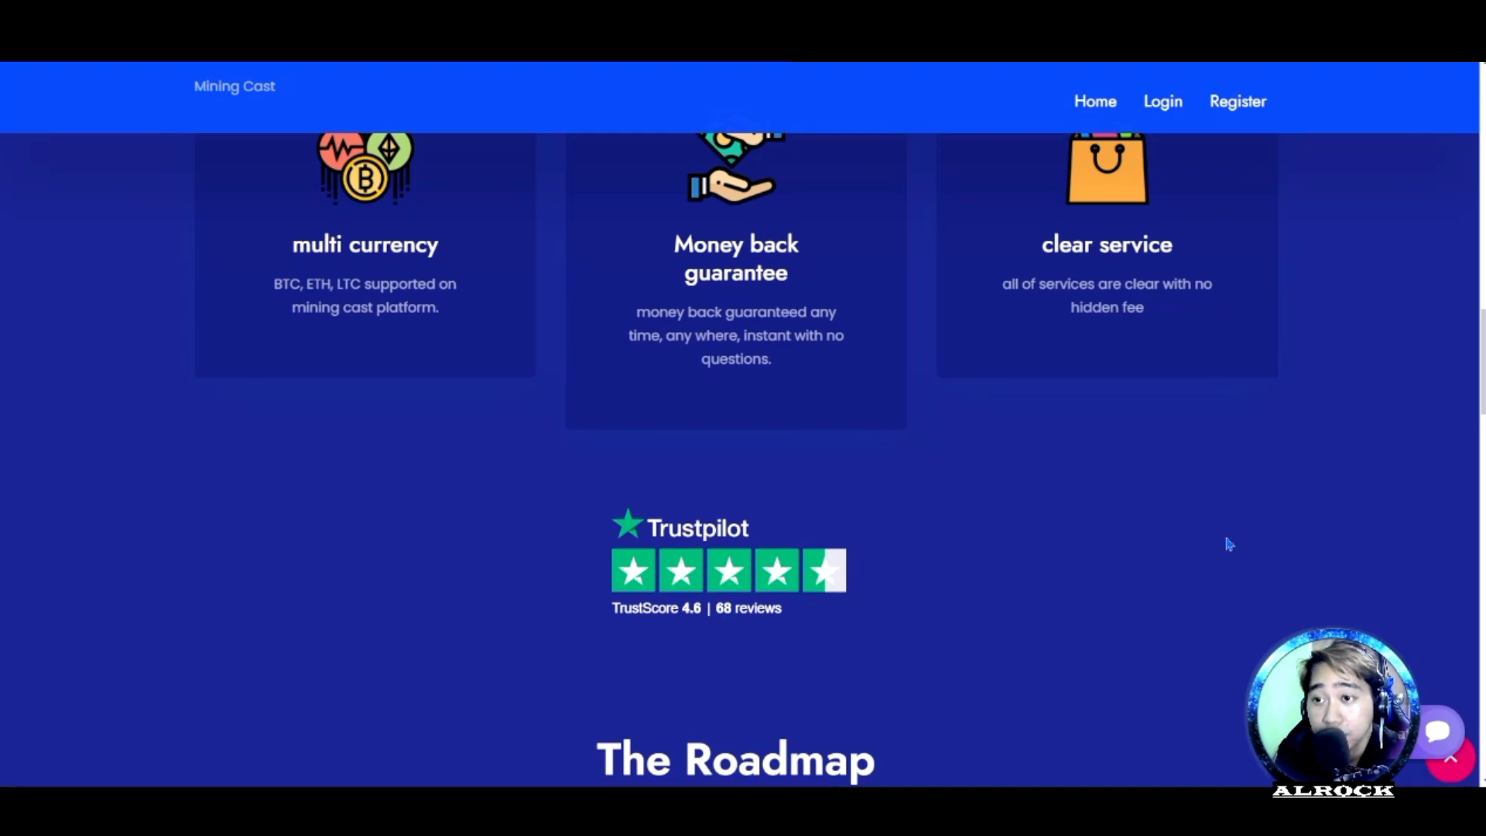
{"action": "scroll", "coordinate": [1271, 544], "scroll_direction": "up", "scroll_amount": 2}
{"action": "scroll", "coordinate": [1333, 559], "scroll_direction": "down", "scroll_amount": 3}
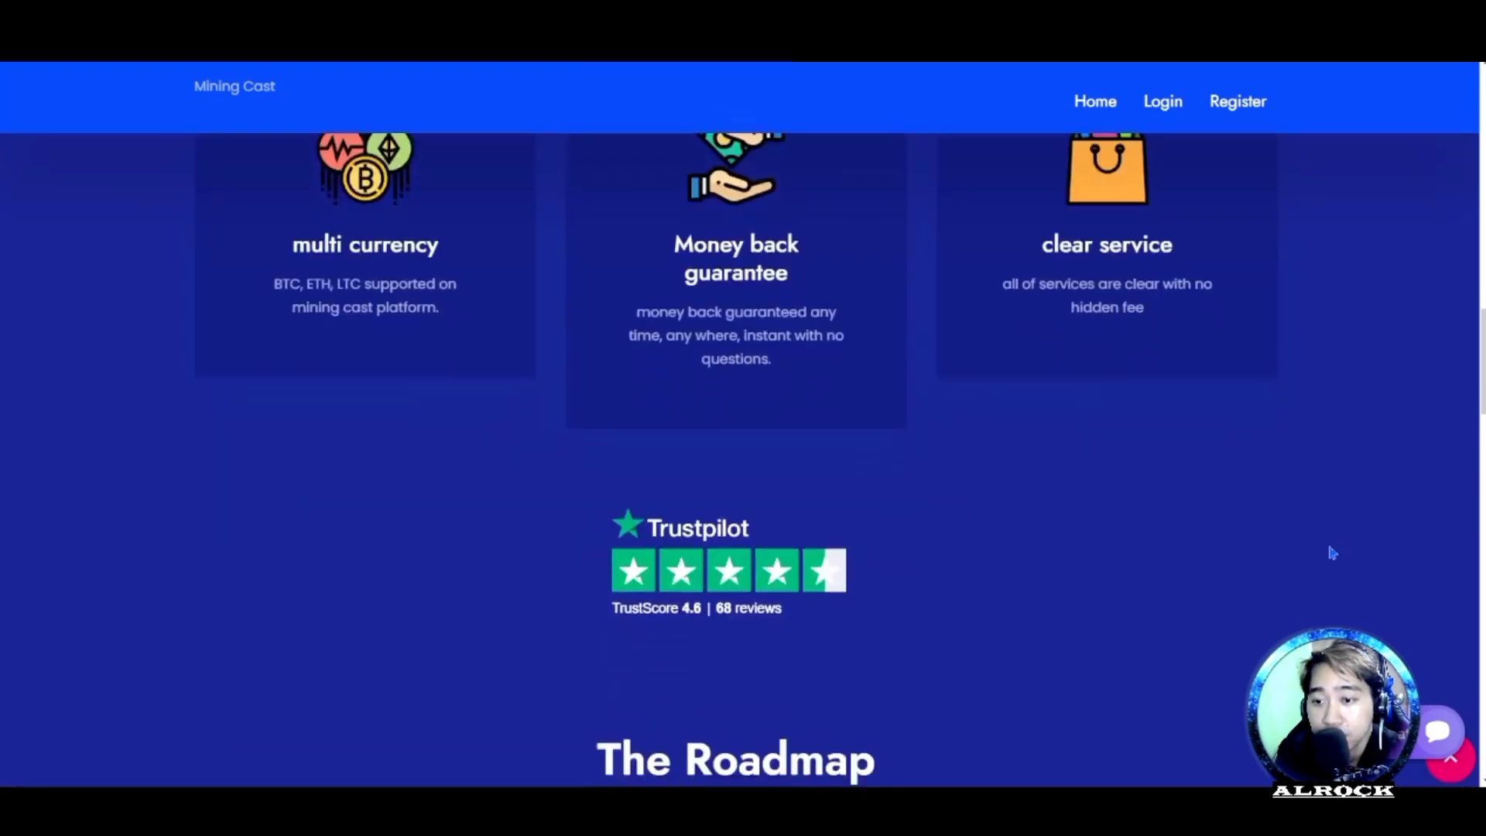
{"action": "scroll", "coordinate": [1313, 546], "scroll_direction": "down", "scroll_amount": 3}
{"action": "scroll", "coordinate": [883, 465], "scroll_direction": "down", "scroll_amount": 2}
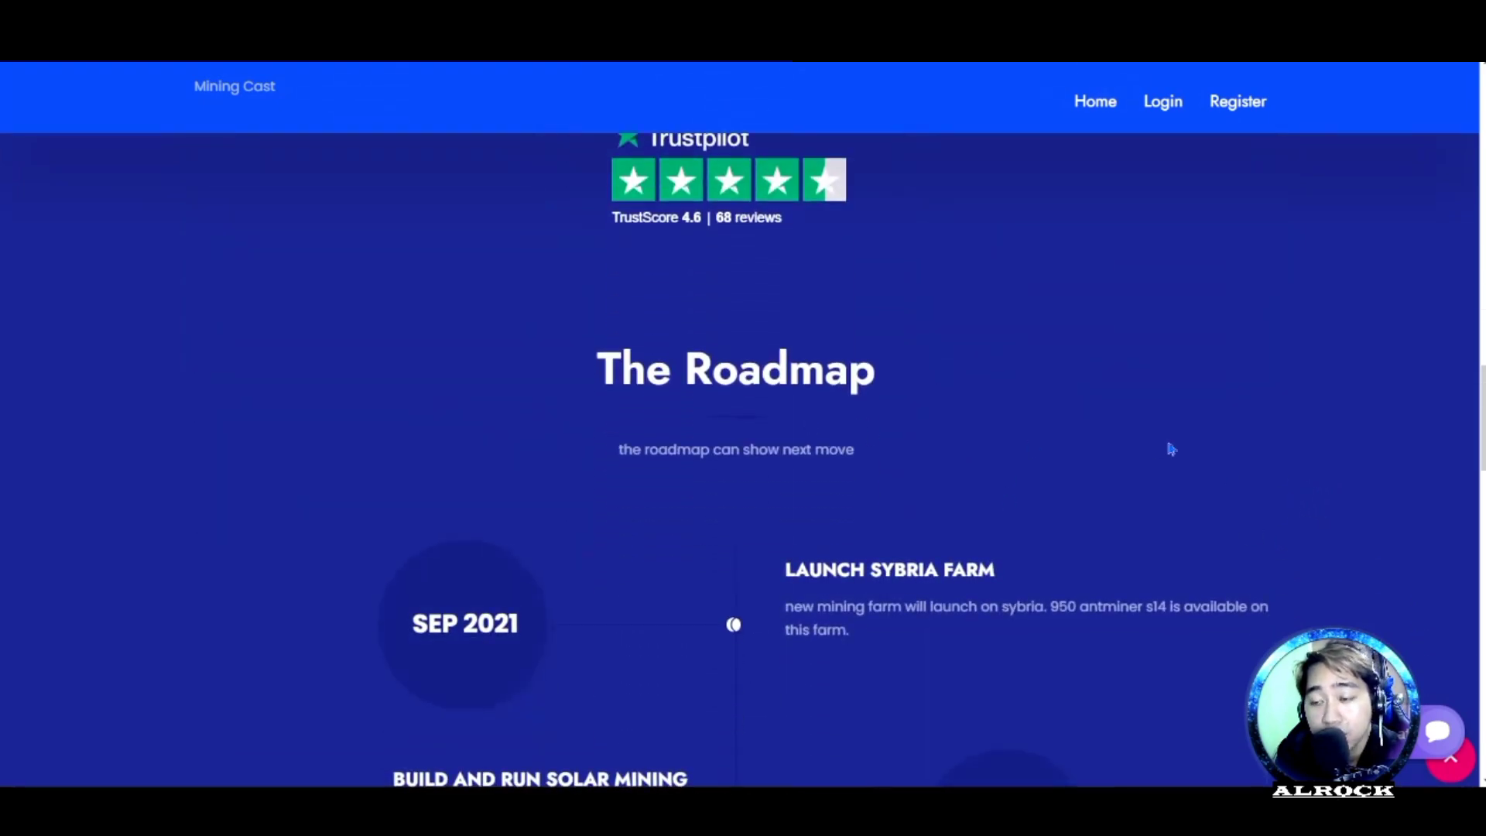
{"action": "scroll", "coordinate": [1161, 447], "scroll_direction": "down", "scroll_amount": 2}
{"action": "scroll", "coordinate": [1174, 451], "scroll_direction": "down", "scroll_amount": 2}
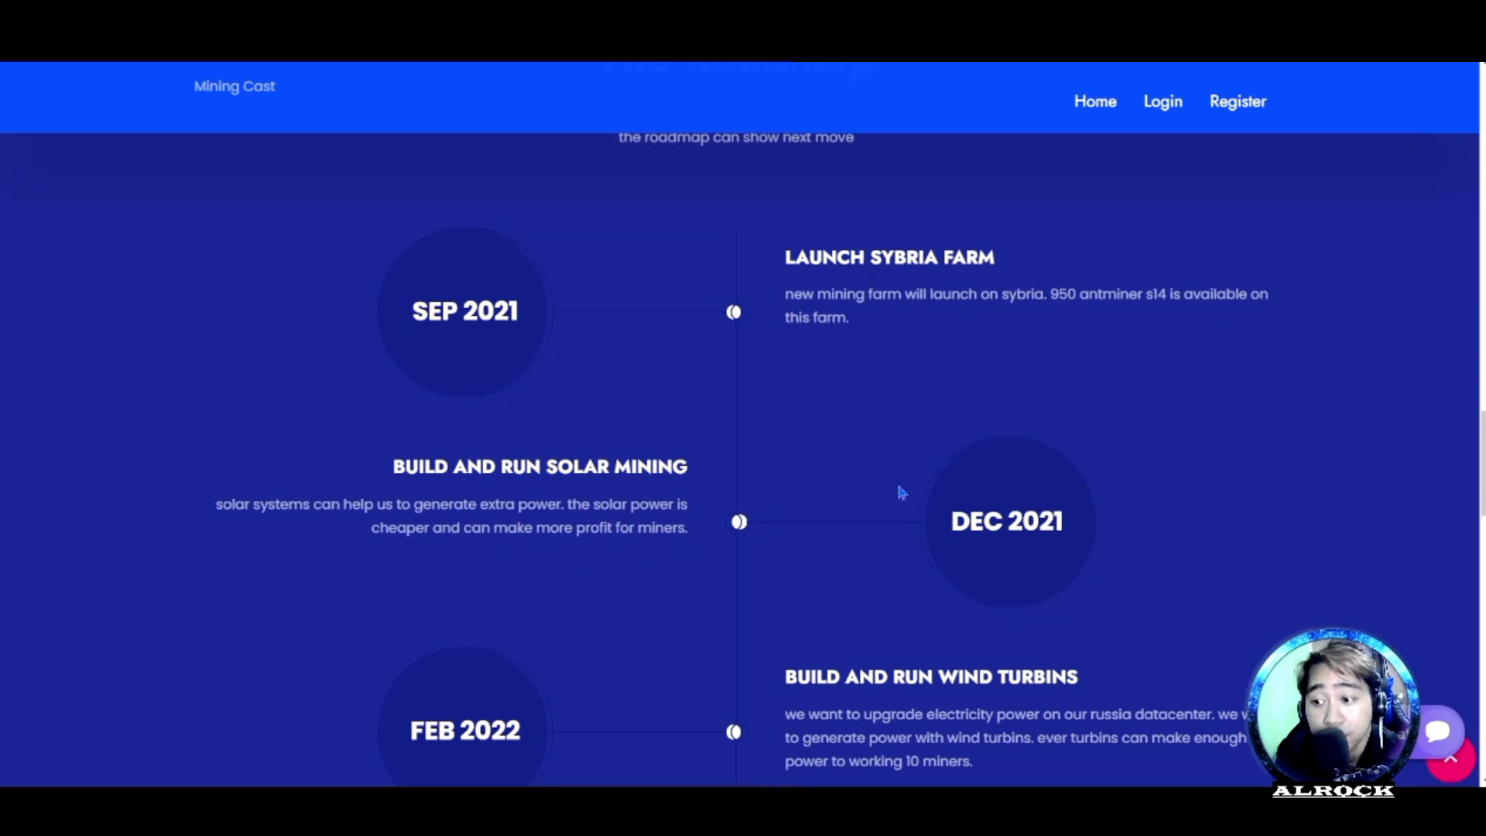
{"action": "scroll", "coordinate": [1086, 488], "scroll_direction": "down", "scroll_amount": 2}
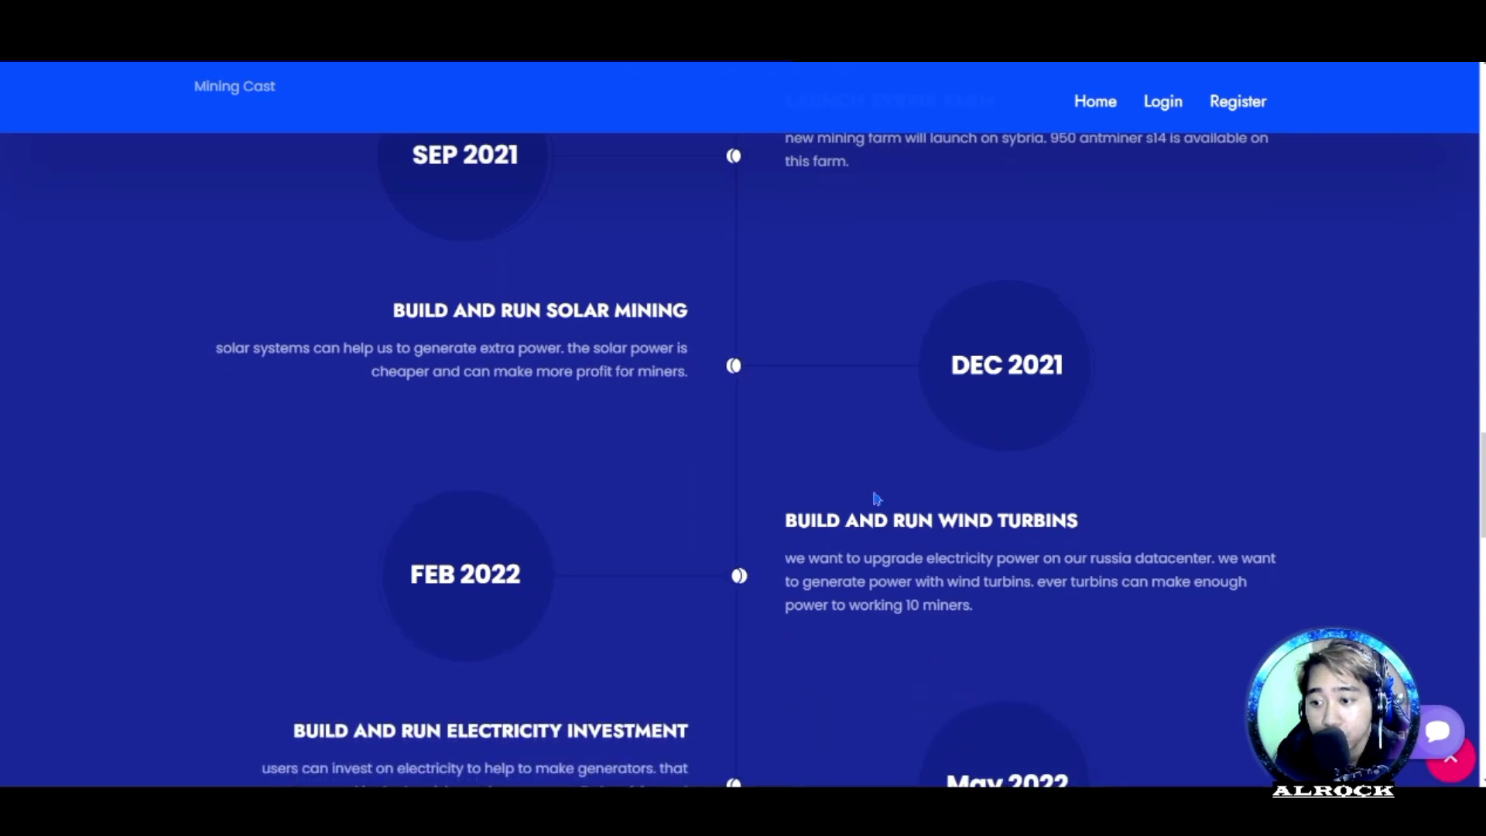
{"action": "scroll", "coordinate": [913, 498], "scroll_direction": "down", "scroll_amount": 1}
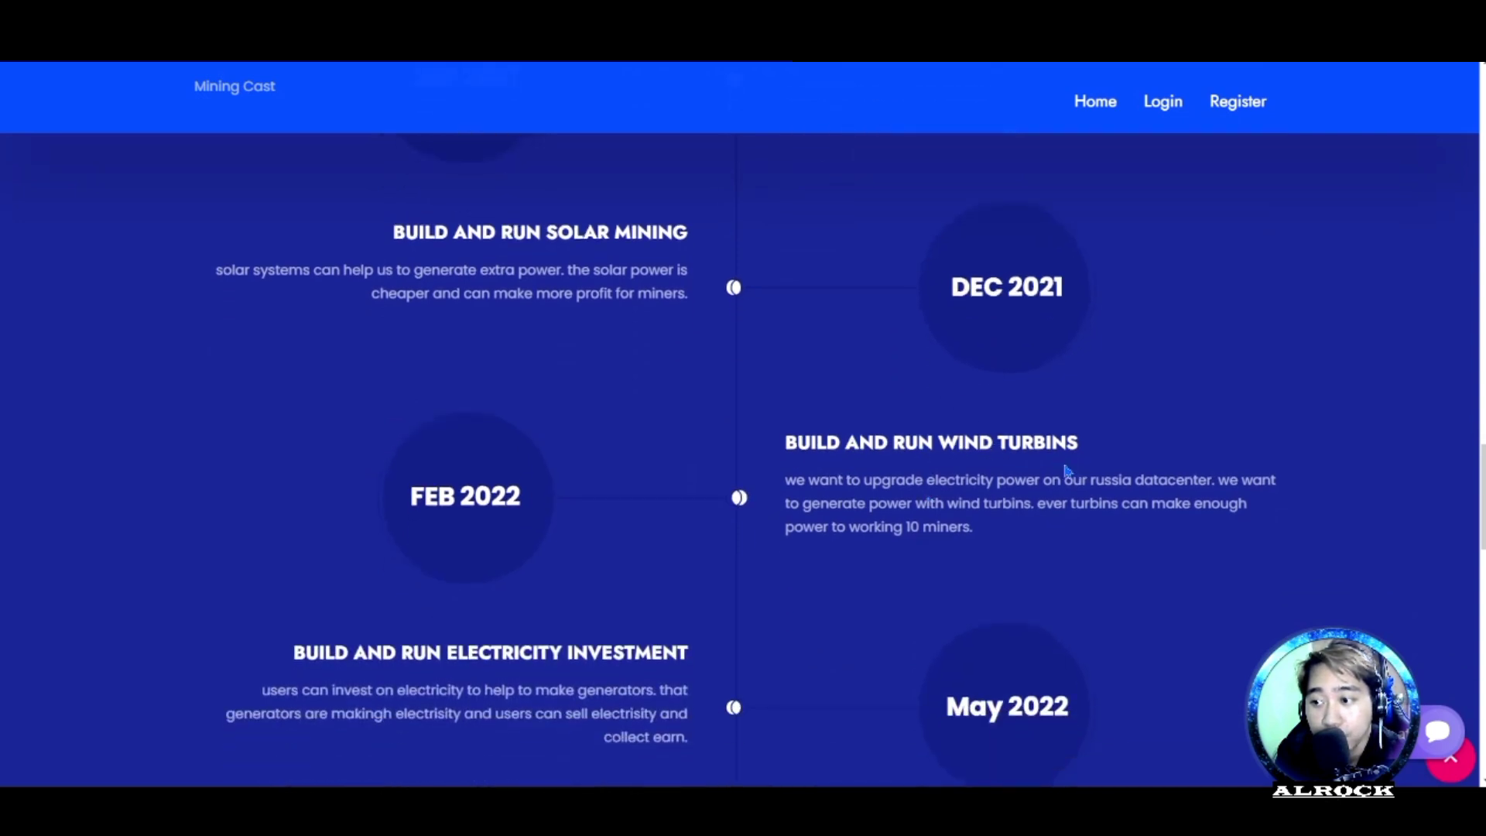
{"action": "scroll", "coordinate": [997, 465], "scroll_direction": "down", "scroll_amount": 2}
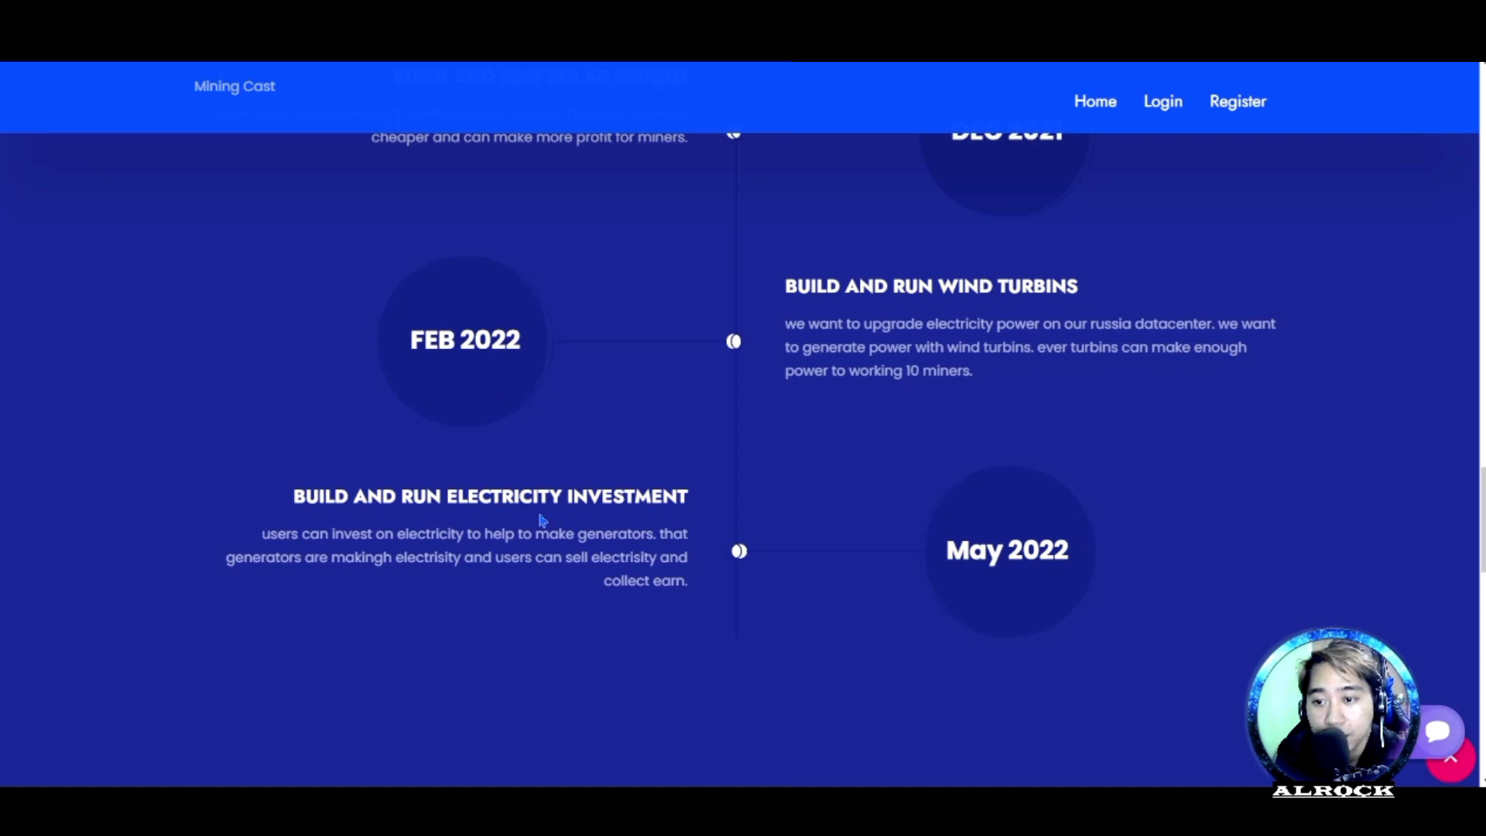
{"action": "scroll", "coordinate": [721, 499], "scroll_direction": "down", "scroll_amount": 3}
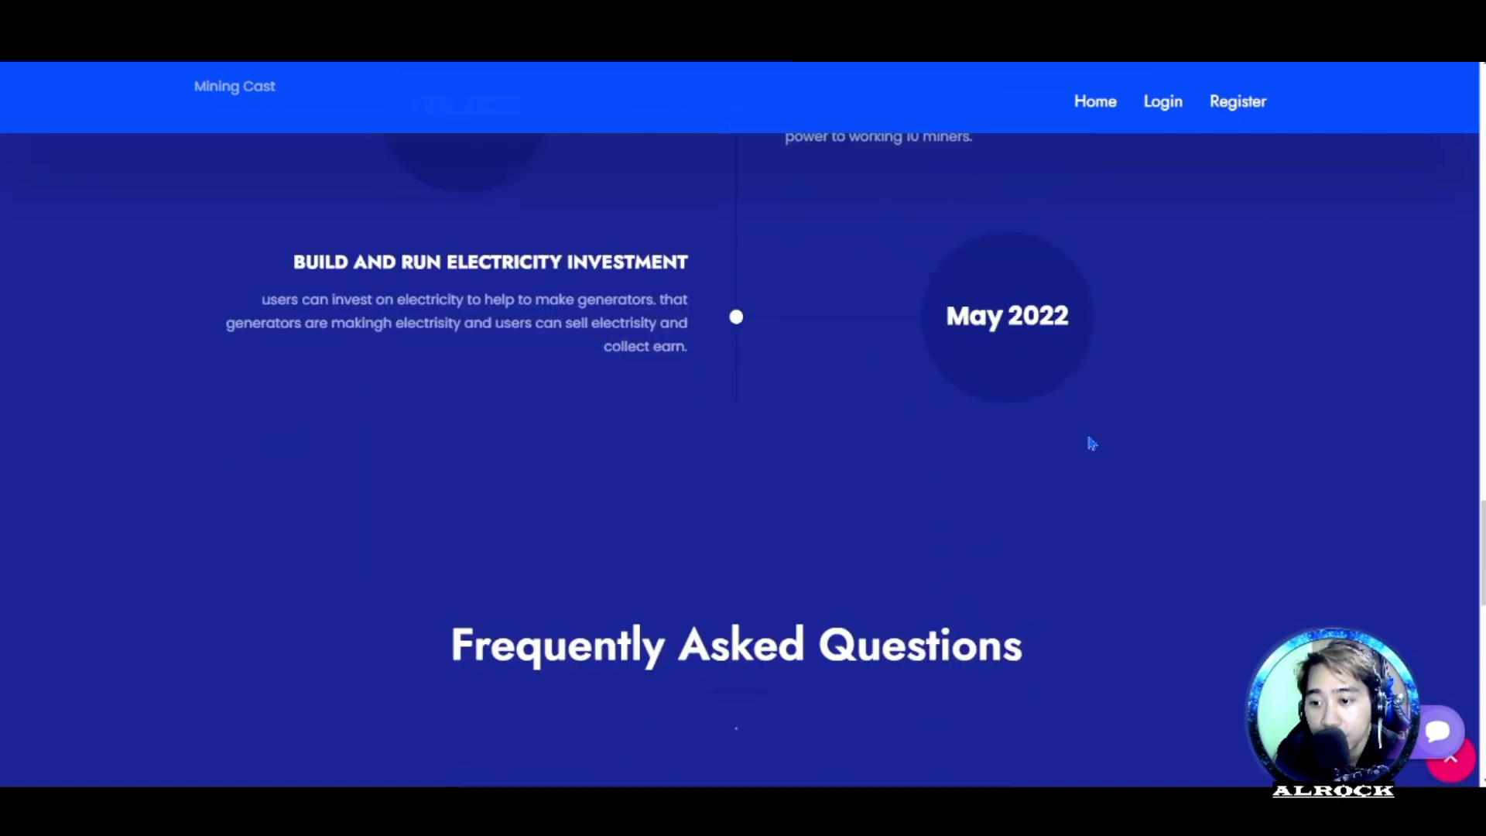
{"action": "scroll", "coordinate": [930, 509], "scroll_direction": "down", "scroll_amount": 2}
{"action": "scroll", "coordinate": [929, 510], "scroll_direction": "down", "scroll_amount": 1}
{"action": "scroll", "coordinate": [964, 462], "scroll_direction": "up", "scroll_amount": 5}
{"action": "scroll", "coordinate": [964, 461], "scroll_direction": "up", "scroll_amount": 1}
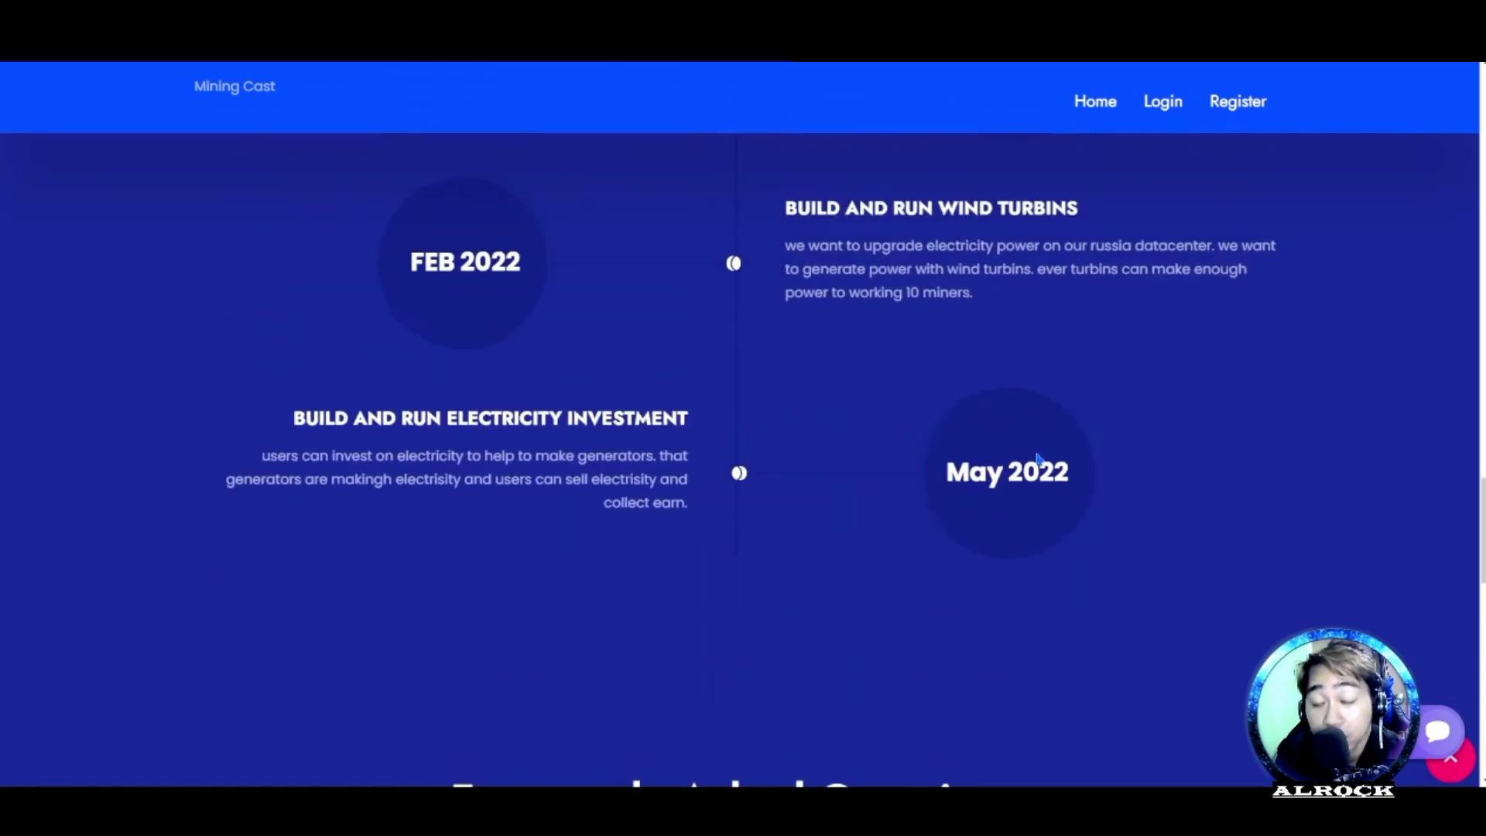
{"action": "scroll", "coordinate": [1001, 462], "scroll_direction": "down", "scroll_amount": 3}
{"action": "scroll", "coordinate": [1002, 461], "scroll_direction": "down", "scroll_amount": 1}
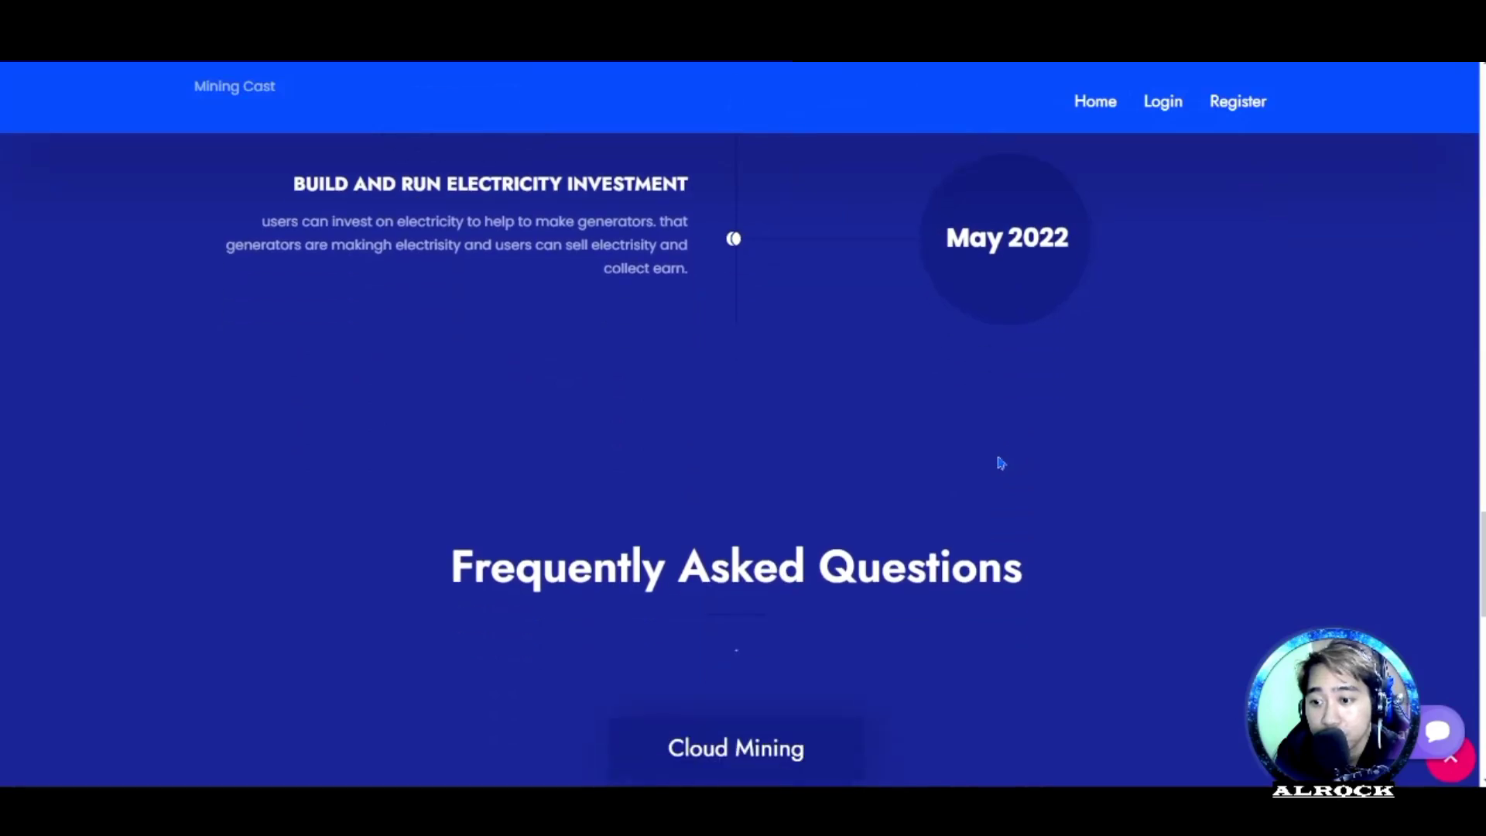
{"action": "scroll", "coordinate": [1001, 461], "scroll_direction": "down", "scroll_amount": 3}
{"action": "scroll", "coordinate": [1002, 462], "scroll_direction": "down", "scroll_amount": 2}
{"action": "scroll", "coordinate": [1001, 461], "scroll_direction": "down", "scroll_amount": 3}
{"action": "scroll", "coordinate": [1144, 448], "scroll_direction": "down", "scroll_amount": 3}
{"action": "scroll", "coordinate": [1144, 450], "scroll_direction": "down", "scroll_amount": 3}
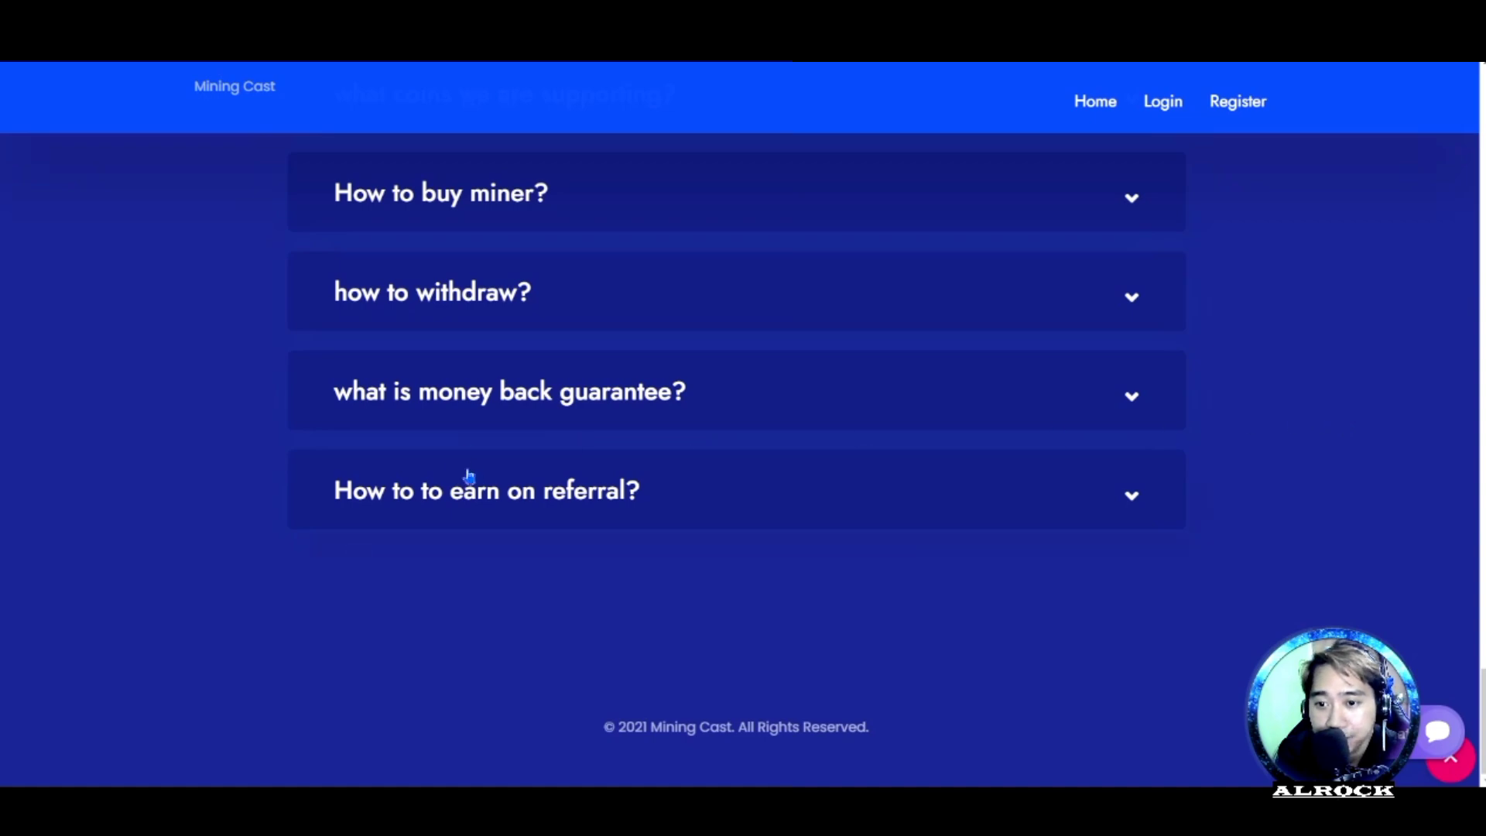
Step: Expand the 'How to earn on referral?' FAQ answer
{"action": "left_click", "coordinate": [1105, 498]}
{"action": "scroll", "coordinate": [958, 458], "scroll_direction": "down", "scroll_amount": 3}
{"action": "scroll", "coordinate": [897, 432], "scroll_direction": "down", "scroll_amount": 2}
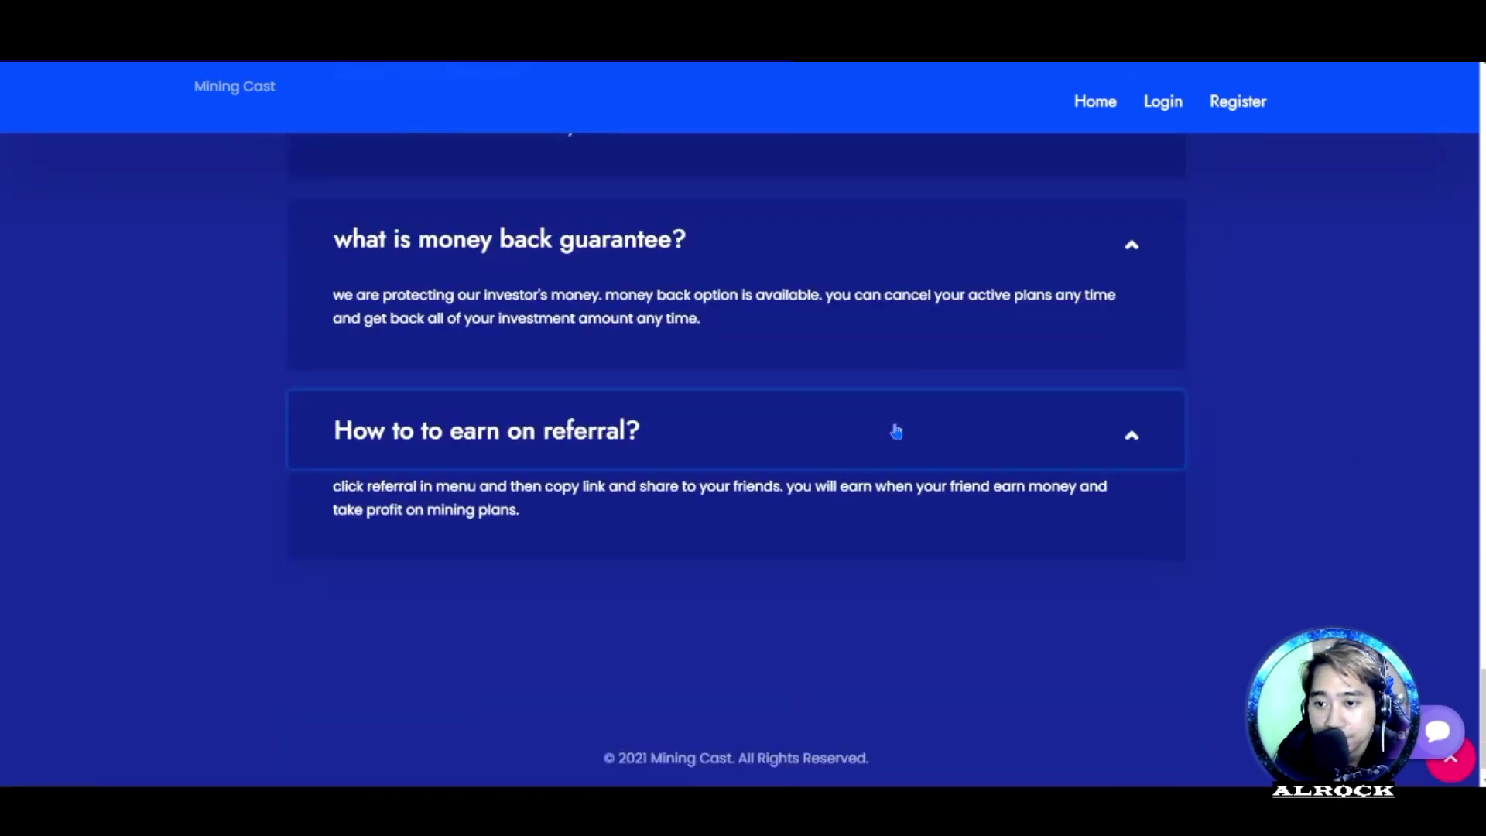
{"action": "scroll", "coordinate": [898, 432], "scroll_direction": "down", "scroll_amount": 1}
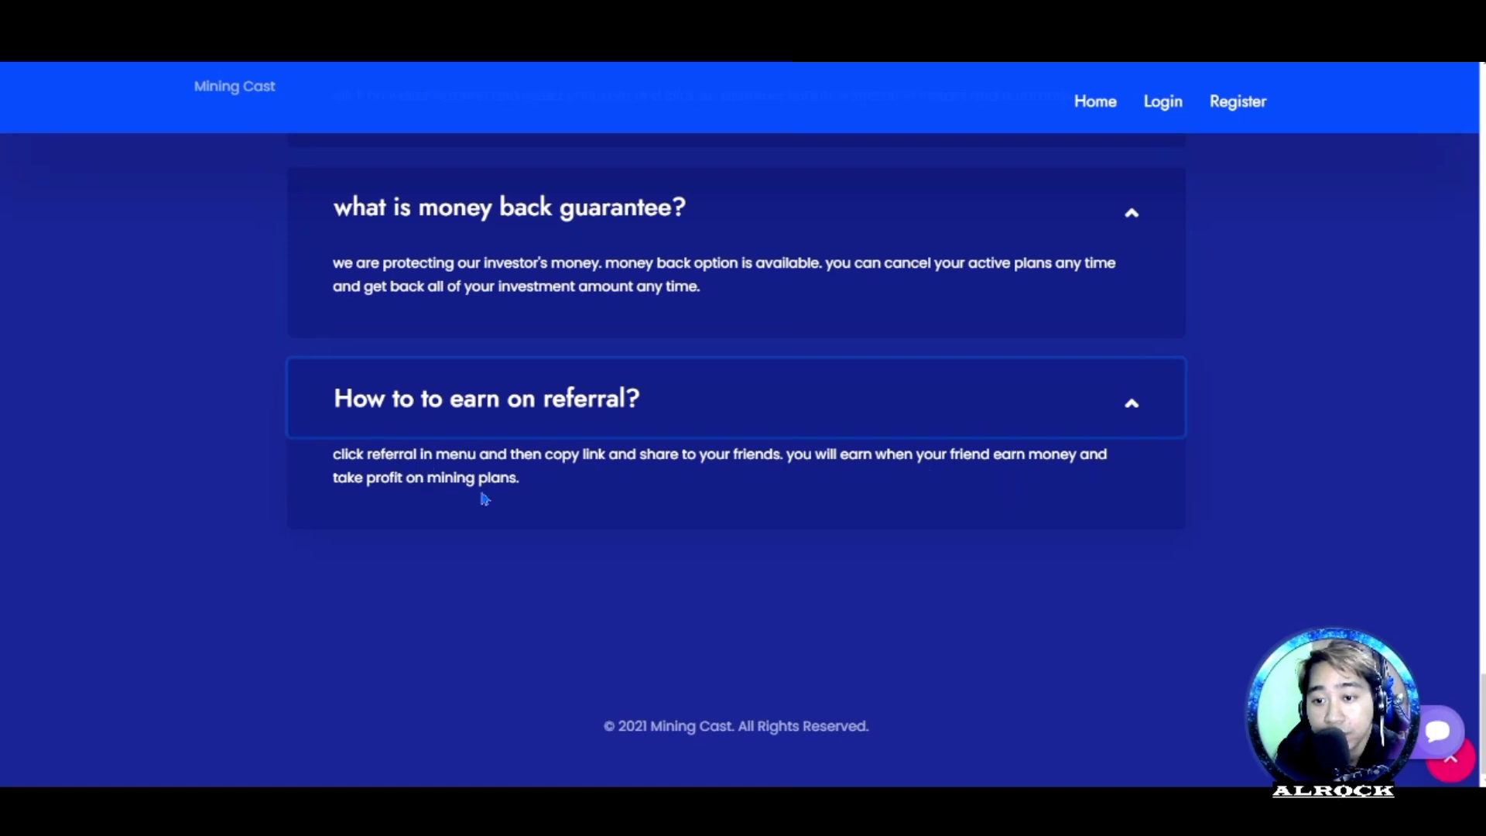
{"action": "scroll", "coordinate": [1182, 504], "scroll_direction": "up", "scroll_amount": 1}
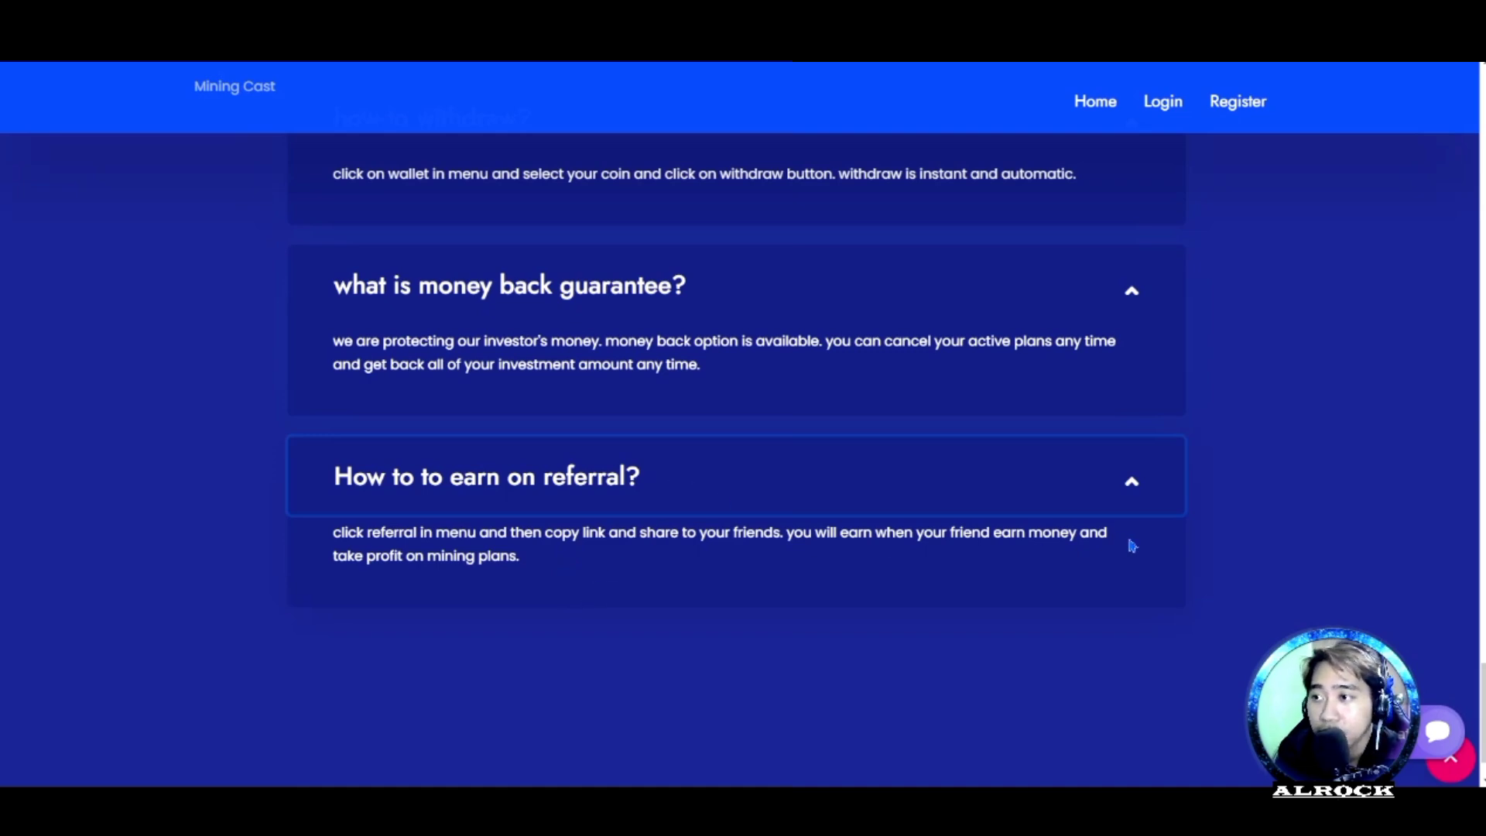
{"action": "scroll", "coordinate": [1132, 544], "scroll_direction": "up", "scroll_amount": 3}
{"action": "scroll", "coordinate": [1297, 517], "scroll_direction": "up", "scroll_amount": 2}
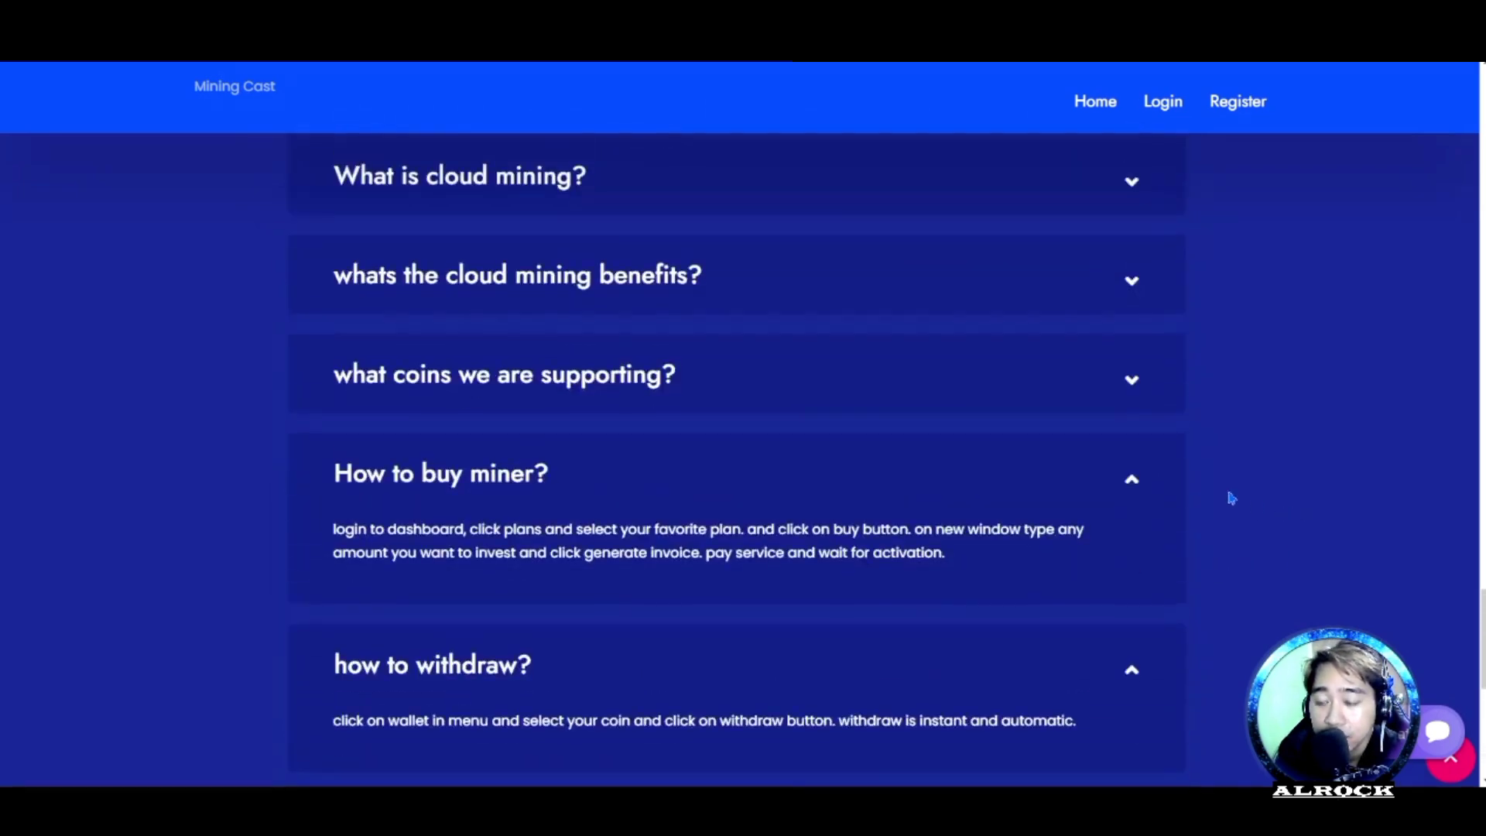
{"action": "scroll", "coordinate": [1222, 498], "scroll_direction": "up", "scroll_amount": 3}
{"action": "scroll", "coordinate": [1221, 496], "scroll_direction": "down", "scroll_amount": 3}
{"action": "scroll", "coordinate": [1220, 496], "scroll_direction": "down", "scroll_amount": 4}
{"action": "scroll", "coordinate": [1221, 495], "scroll_direction": "down", "scroll_amount": 2}
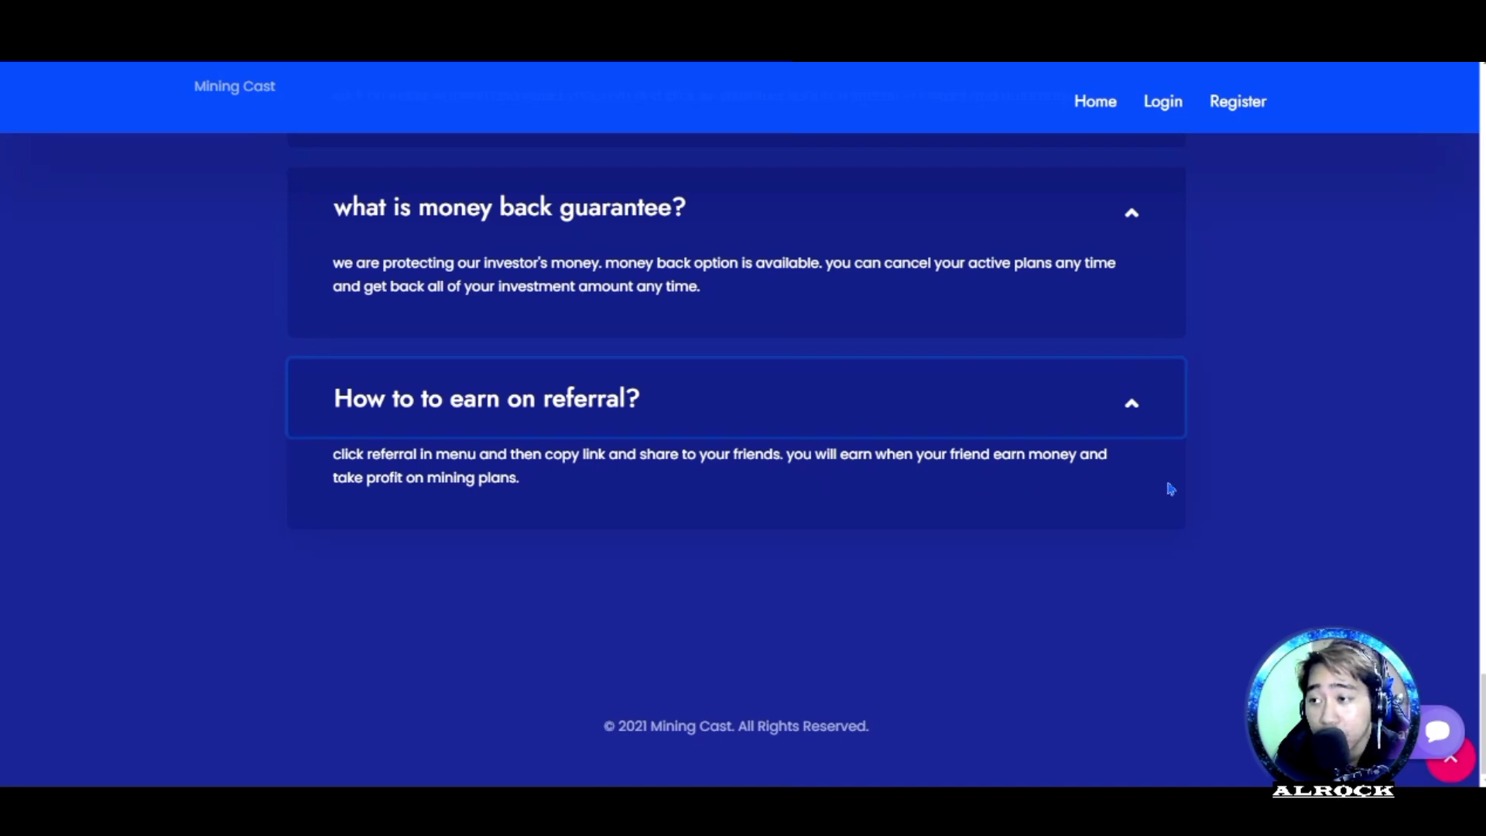
{"action": "scroll", "coordinate": [1171, 489], "scroll_direction": "up", "scroll_amount": 2}
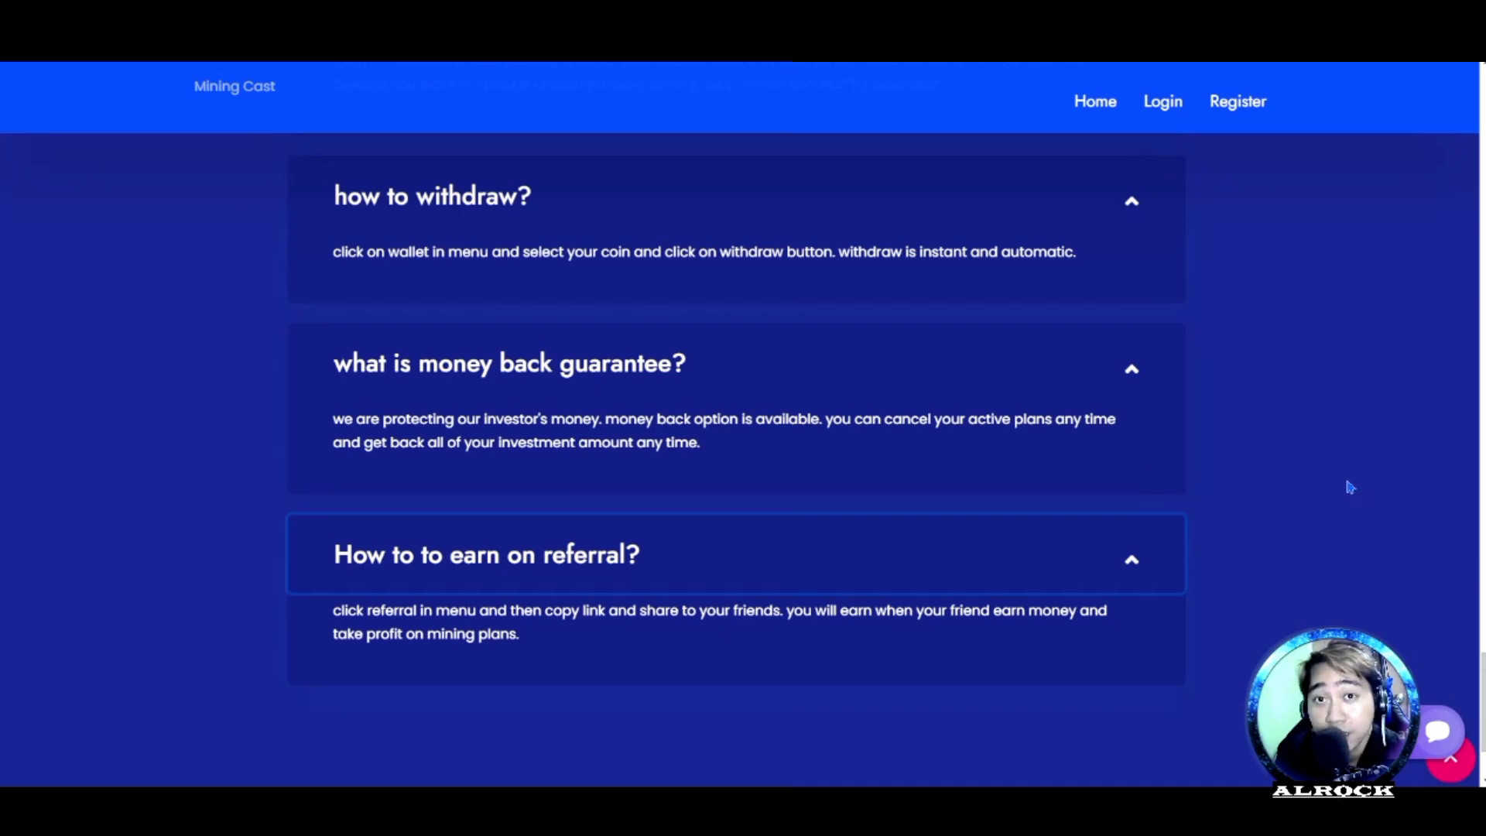
{"action": "scroll", "coordinate": [1347, 487], "scroll_direction": "up", "scroll_amount": 3}
{"action": "scroll", "coordinate": [1278, 494], "scroll_direction": "up", "scroll_amount": 2}
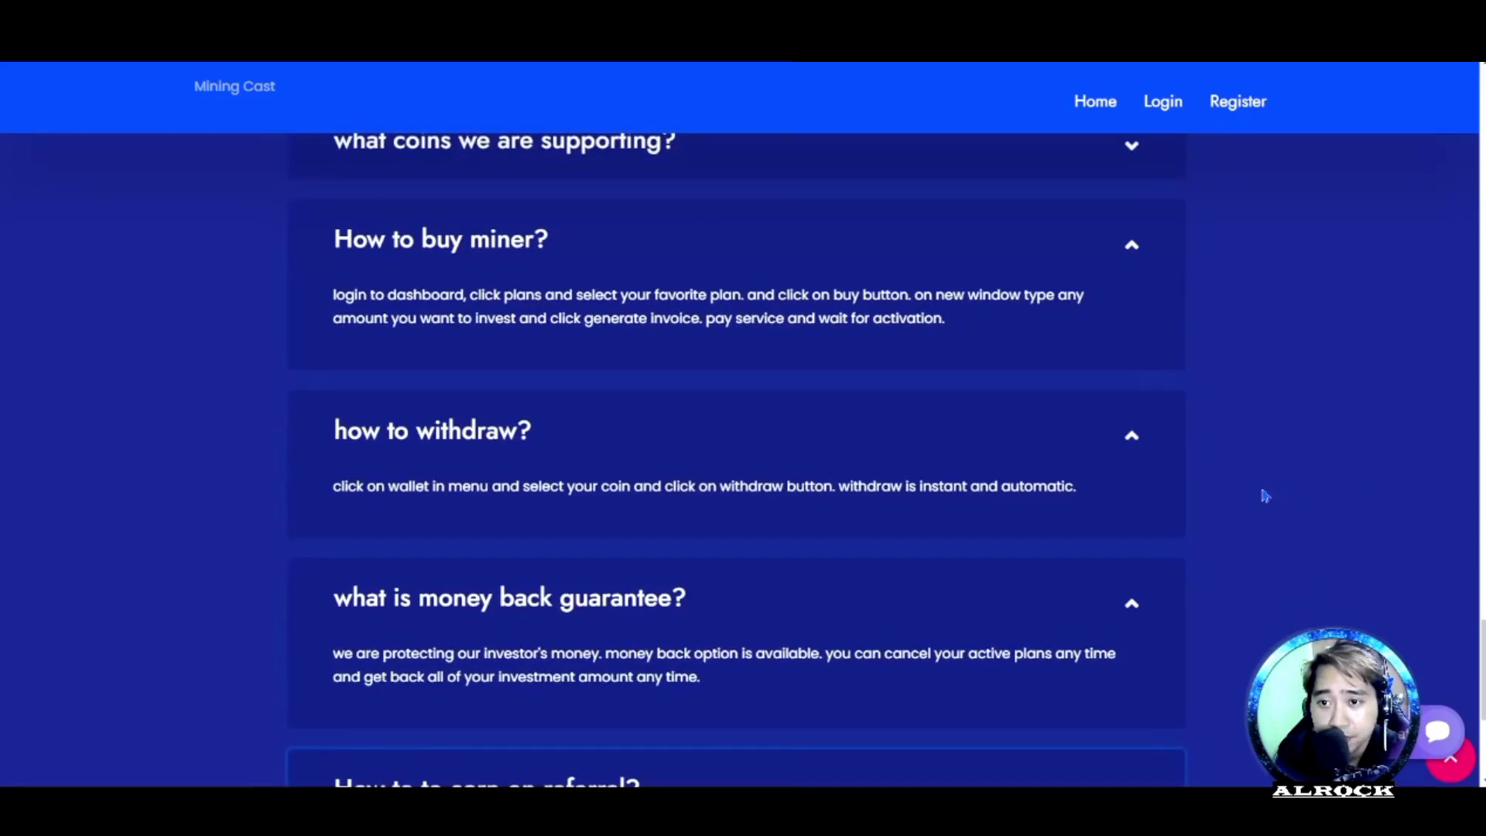
{"action": "scroll", "coordinate": [1265, 496], "scroll_direction": "down", "scroll_amount": 2}
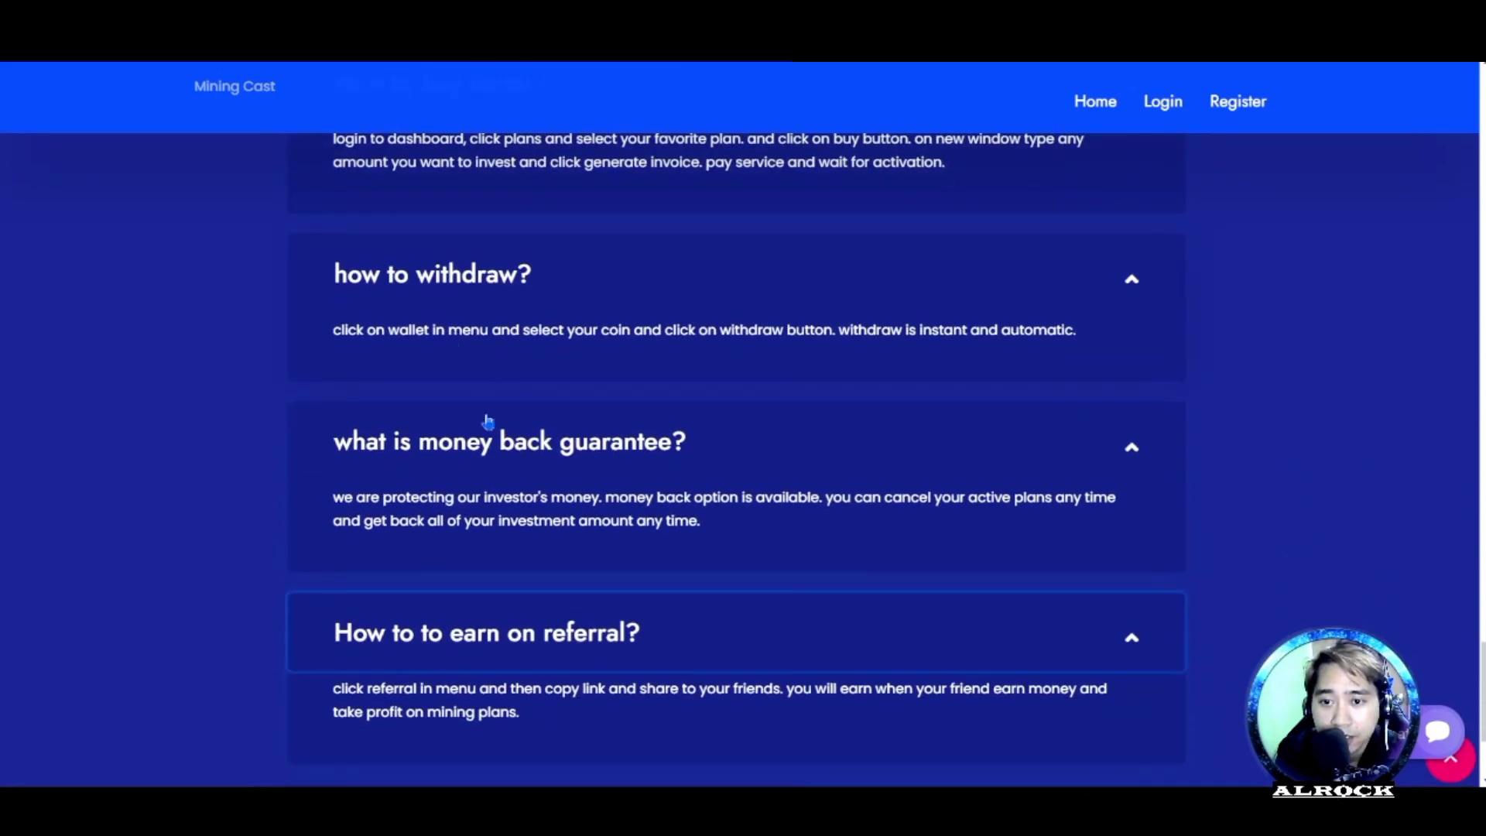
{"action": "scroll", "coordinate": [791, 488], "scroll_direction": "down", "scroll_amount": 3}
{"action": "scroll", "coordinate": [794, 399], "scroll_direction": "down", "scroll_amount": 2}
{"action": "scroll", "coordinate": [794, 398], "scroll_direction": "up", "scroll_amount": 3}
{"action": "scroll", "coordinate": [814, 419], "scroll_direction": "up", "scroll_amount": 3}
{"action": "scroll", "coordinate": [824, 430], "scroll_direction": "up", "scroll_amount": 3}
{"action": "scroll", "coordinate": [834, 438], "scroll_direction": "up", "scroll_amount": 3}
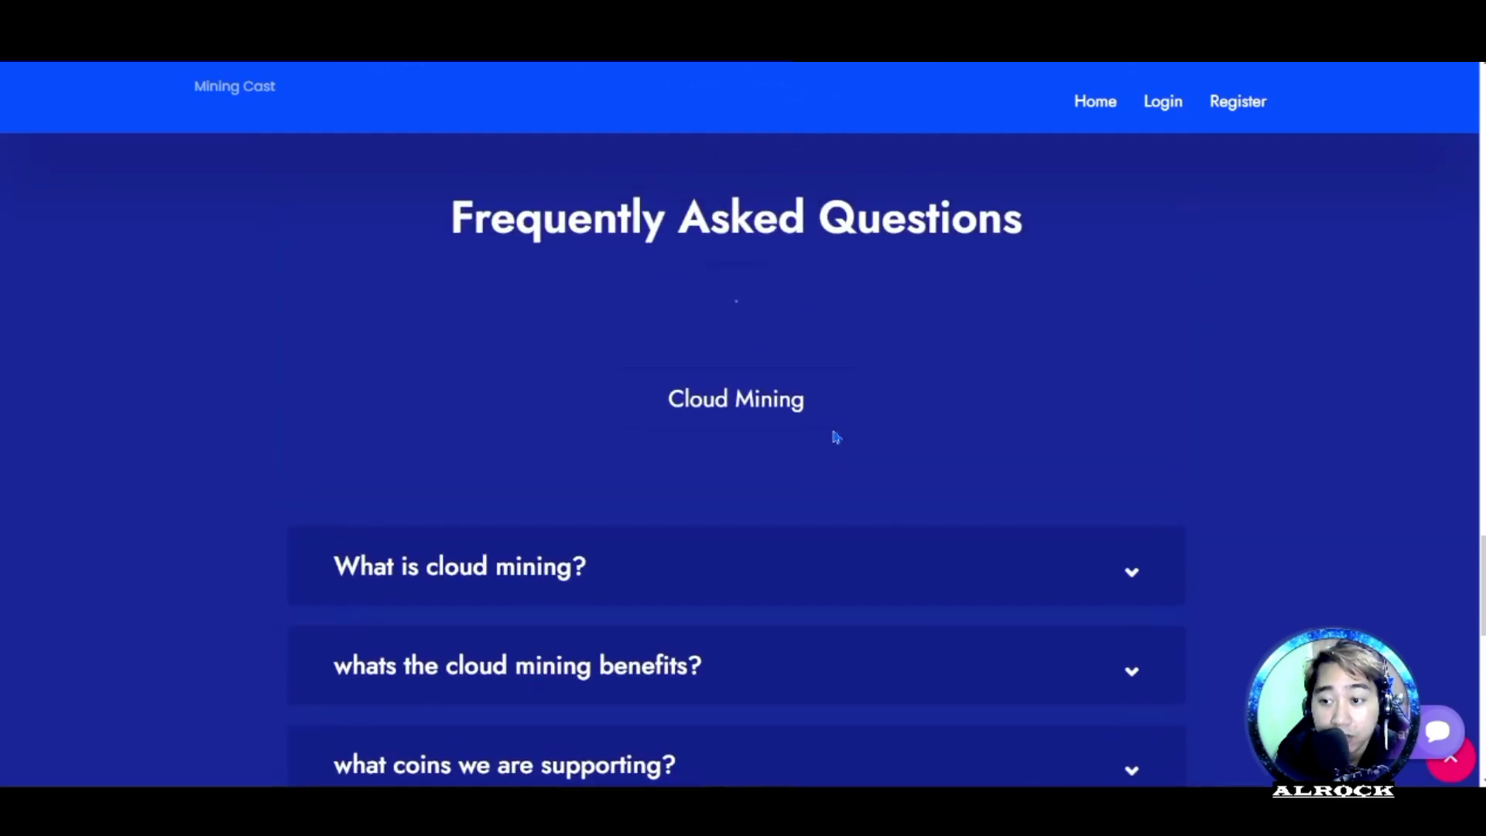
{"action": "scroll", "coordinate": [833, 438], "scroll_direction": "up", "scroll_amount": 2}
{"action": "scroll", "coordinate": [833, 428], "scroll_direction": "up", "scroll_amount": 2}
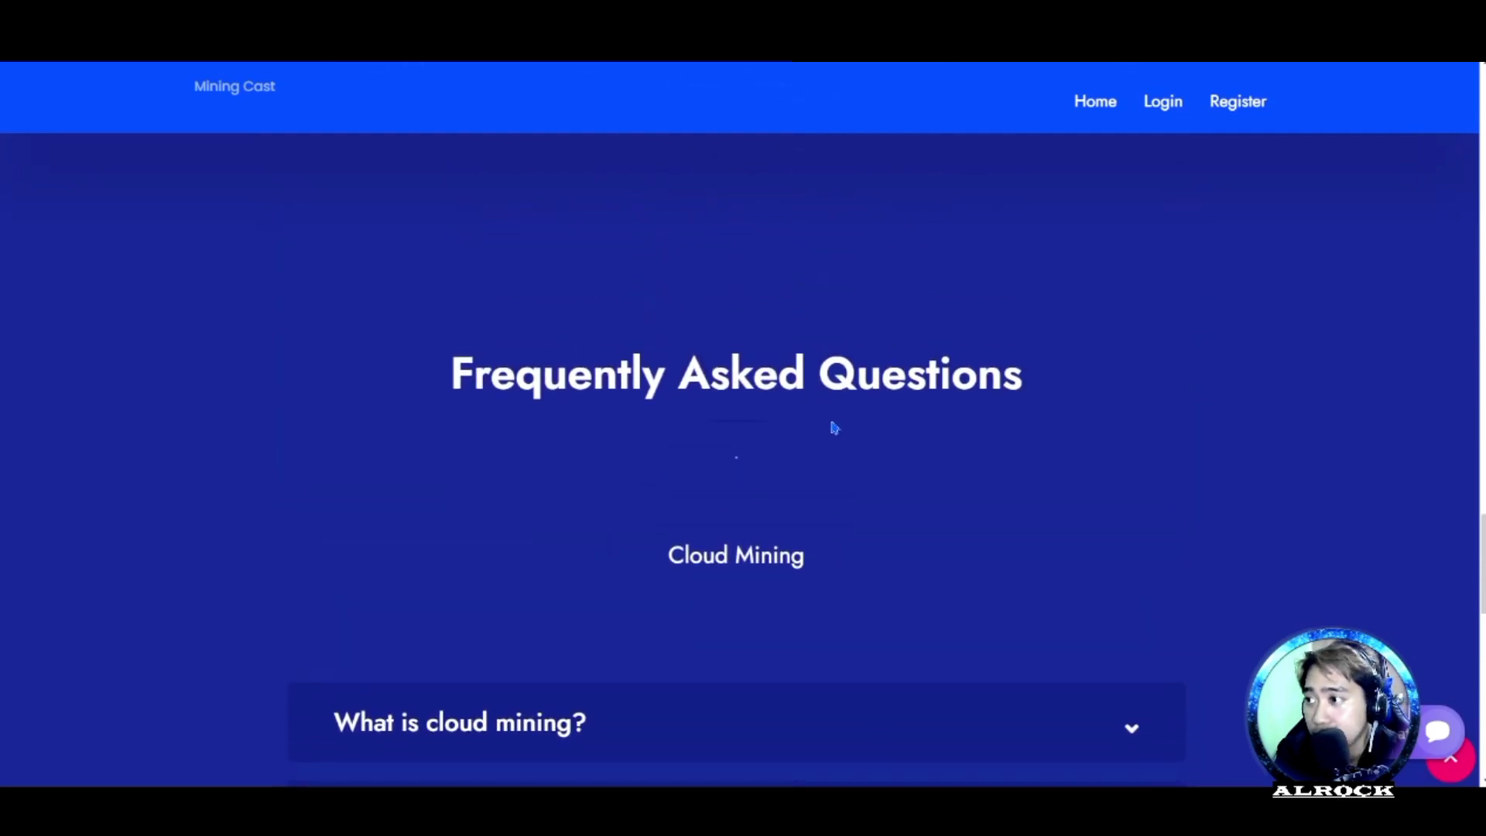
{"action": "scroll", "coordinate": [873, 428], "scroll_direction": "up", "scroll_amount": 3}
{"action": "scroll", "coordinate": [873, 427], "scroll_direction": "up", "scroll_amount": 3}
{"action": "scroll", "coordinate": [873, 428], "scroll_direction": "up", "scroll_amount": 3}
{"action": "scroll", "coordinate": [873, 428], "scroll_direction": "up", "scroll_amount": 3}
{"action": "scroll", "coordinate": [873, 429], "scroll_direction": "up", "scroll_amount": 1}
{"action": "scroll", "coordinate": [874, 427], "scroll_direction": "up", "scroll_amount": 3}
{"action": "scroll", "coordinate": [835, 415], "scroll_direction": "up", "scroll_amount": 3}
{"action": "scroll", "coordinate": [835, 415], "scroll_direction": "up", "scroll_amount": 3}
{"action": "scroll", "coordinate": [828, 419], "scroll_direction": "up", "scroll_amount": 3}
{"action": "scroll", "coordinate": [813, 407], "scroll_direction": "up", "scroll_amount": 3}
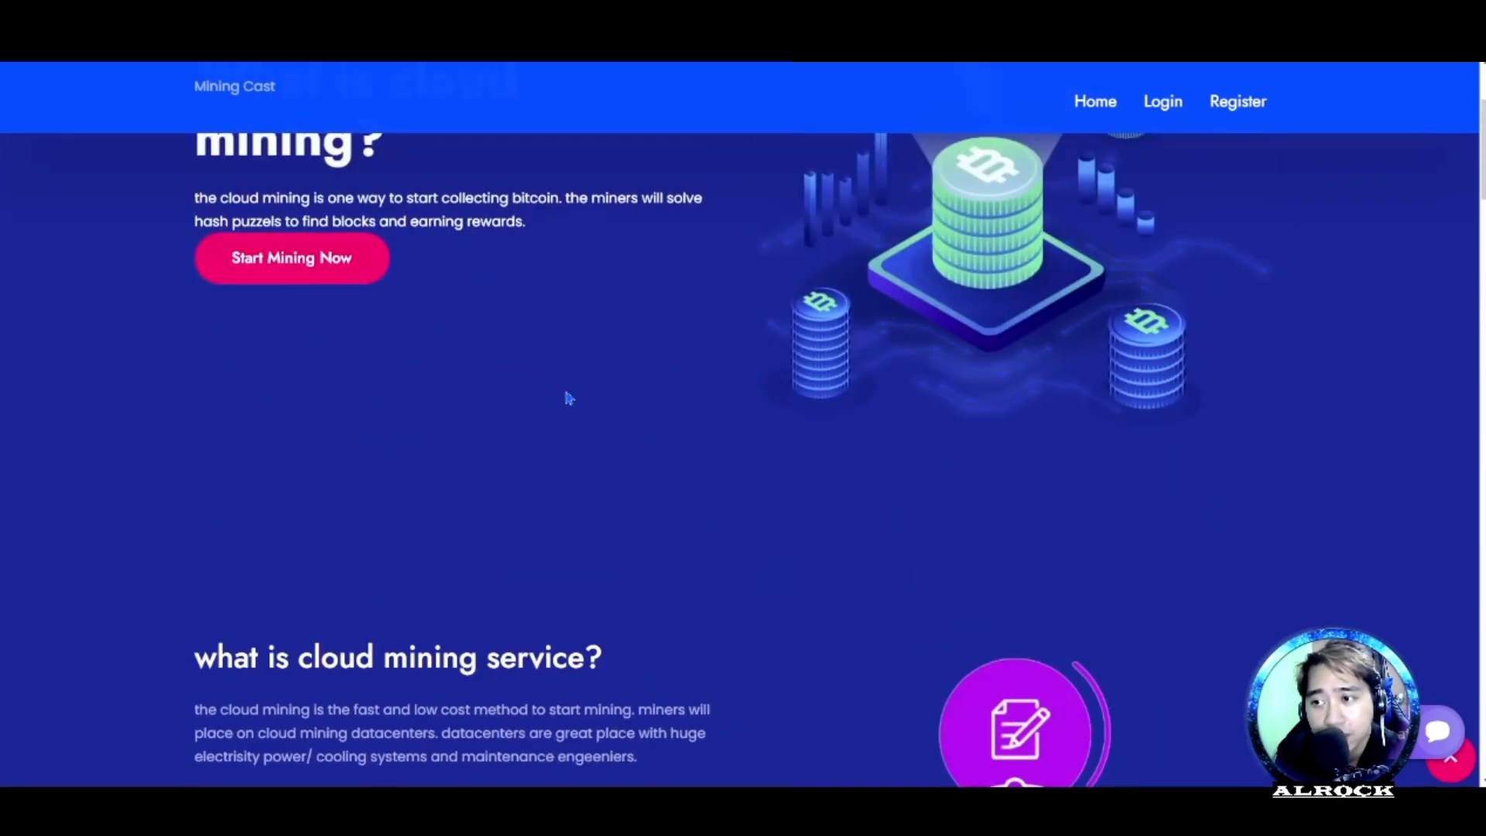
{"action": "scroll", "coordinate": [563, 385], "scroll_direction": "up", "scroll_amount": 3}
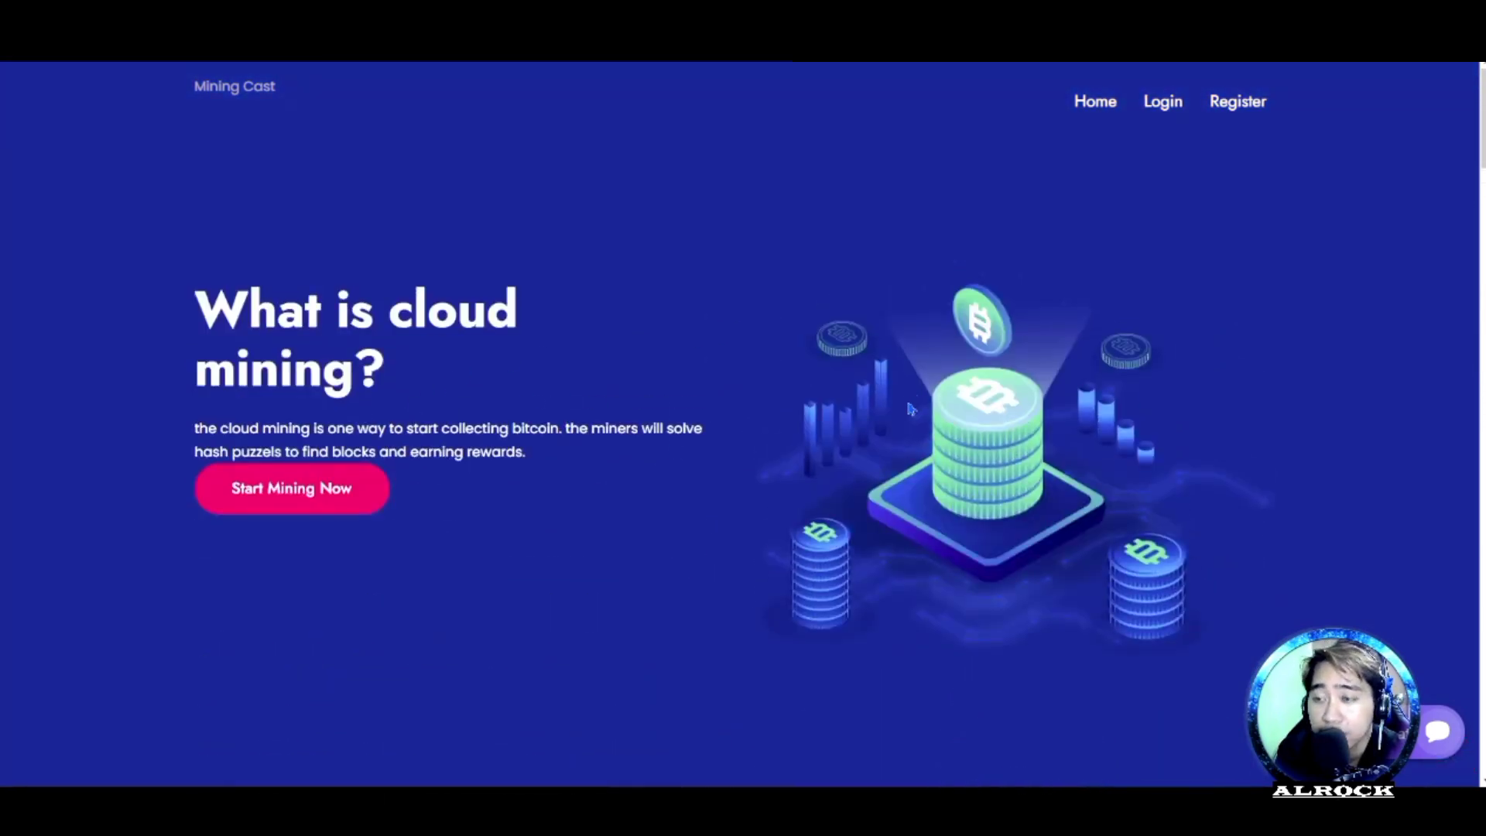
Step: Reach the login form via Start Mining Now, enter the captcha and log in
{"action": "left_click", "coordinate": [293, 490]}
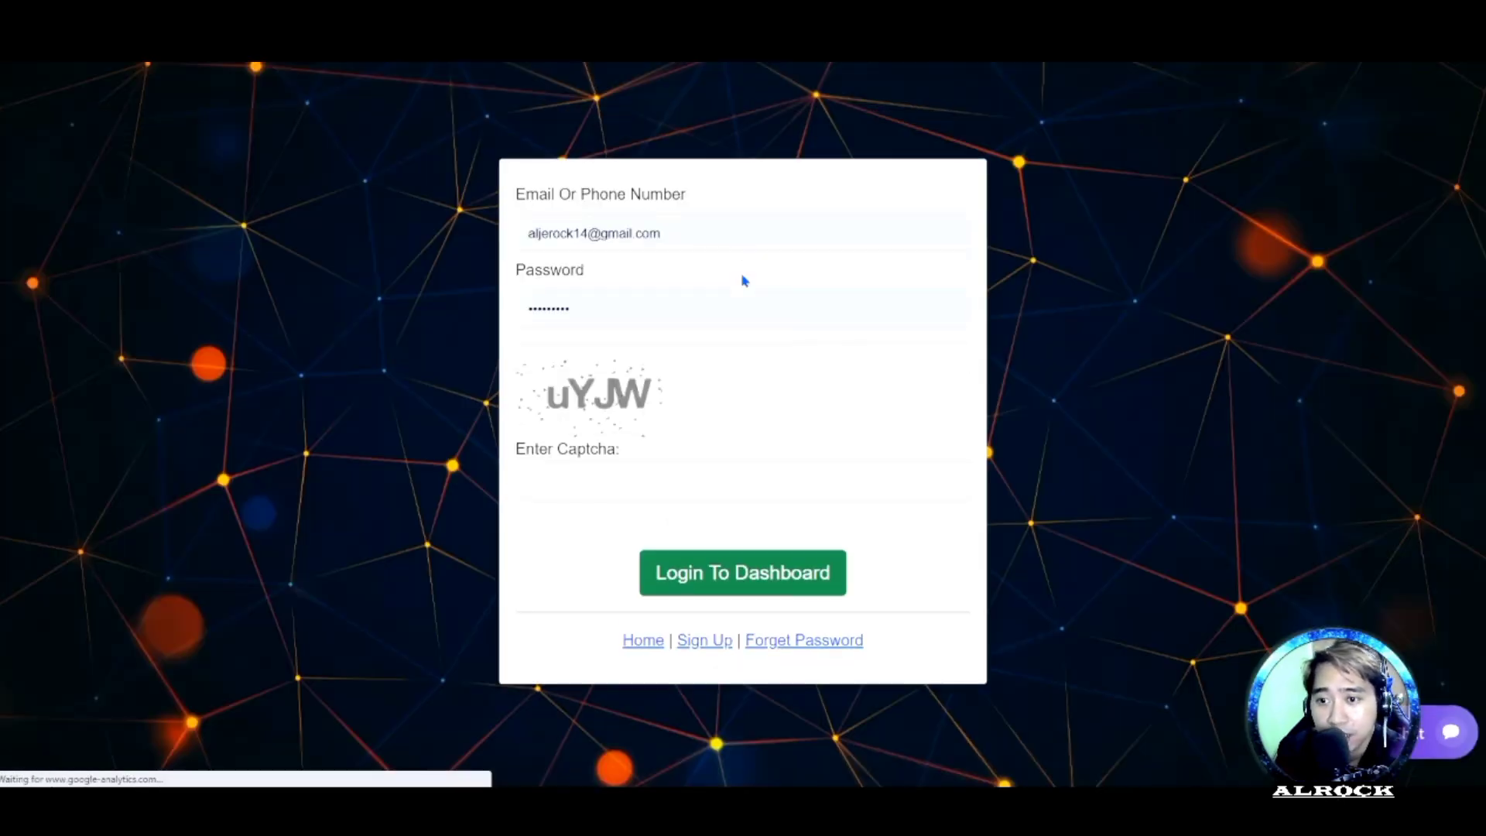
{"action": "left_click", "coordinate": [593, 476]}
{"action": "type", "text": "uYJ"}
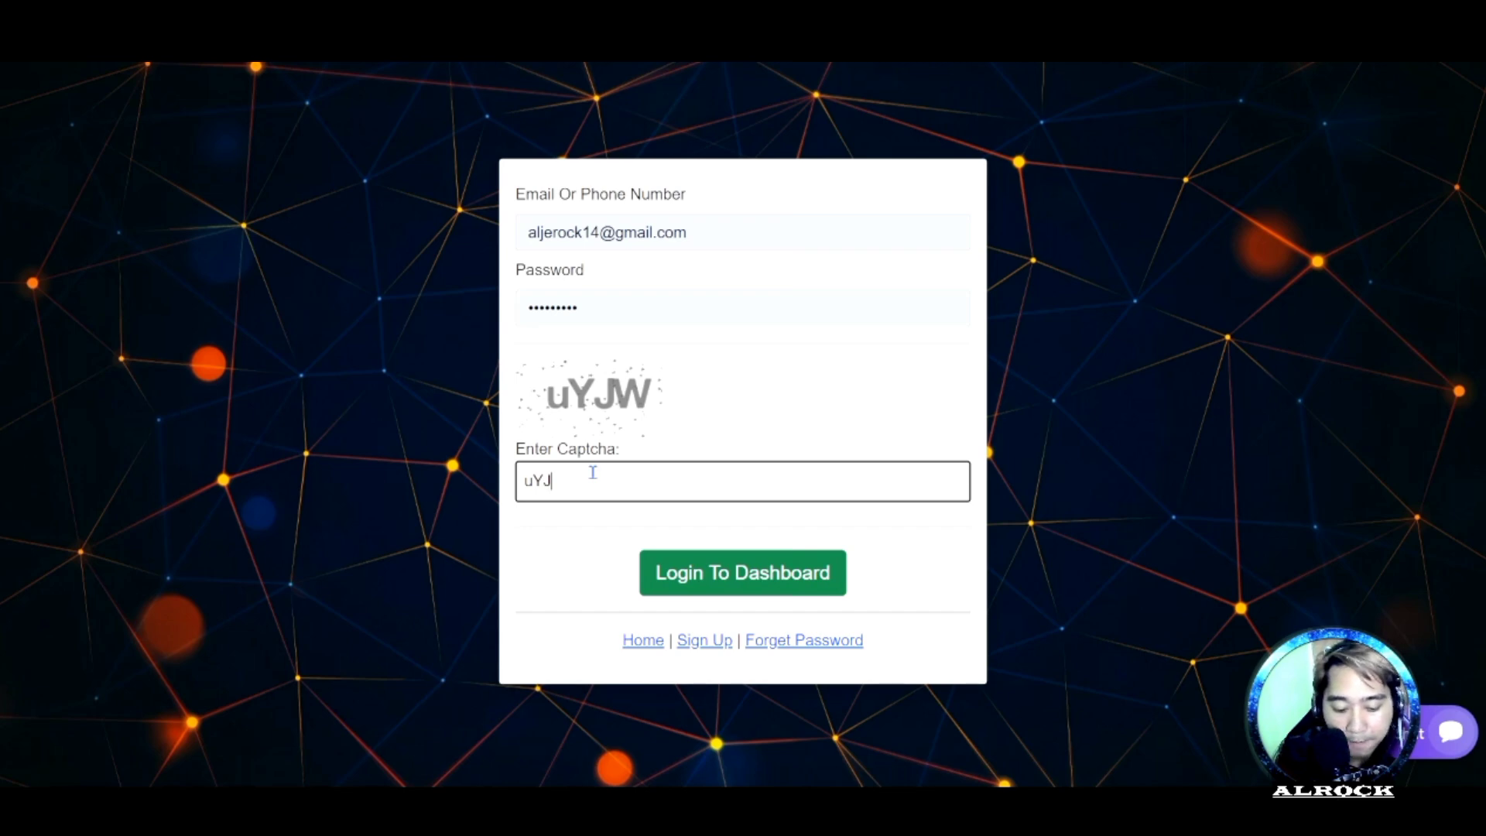
{"action": "type", "text": "W"}
{"action": "left_click", "coordinate": [742, 572]}
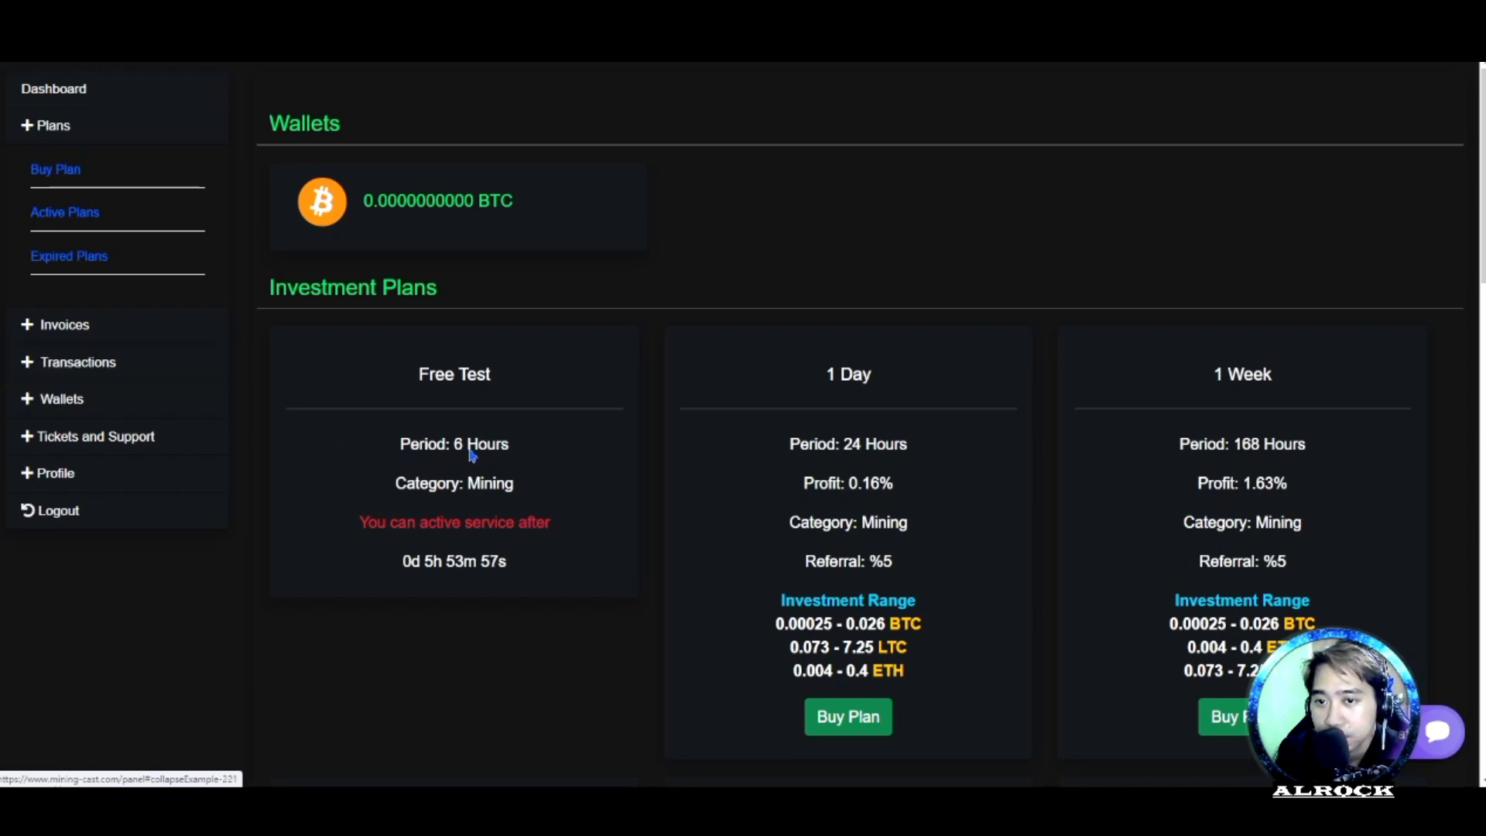
{"action": "scroll", "coordinate": [627, 453], "scroll_direction": "down", "scroll_amount": 5}
{"action": "scroll", "coordinate": [648, 467], "scroll_direction": "down", "scroll_amount": 5}
{"action": "scroll", "coordinate": [648, 465], "scroll_direction": "down", "scroll_amount": 4}
{"action": "scroll", "coordinate": [648, 467], "scroll_direction": "down", "scroll_amount": 5}
{"action": "scroll", "coordinate": [648, 466], "scroll_direction": "down", "scroll_amount": 4}
{"action": "scroll", "coordinate": [648, 466], "scroll_direction": "down", "scroll_amount": 1}
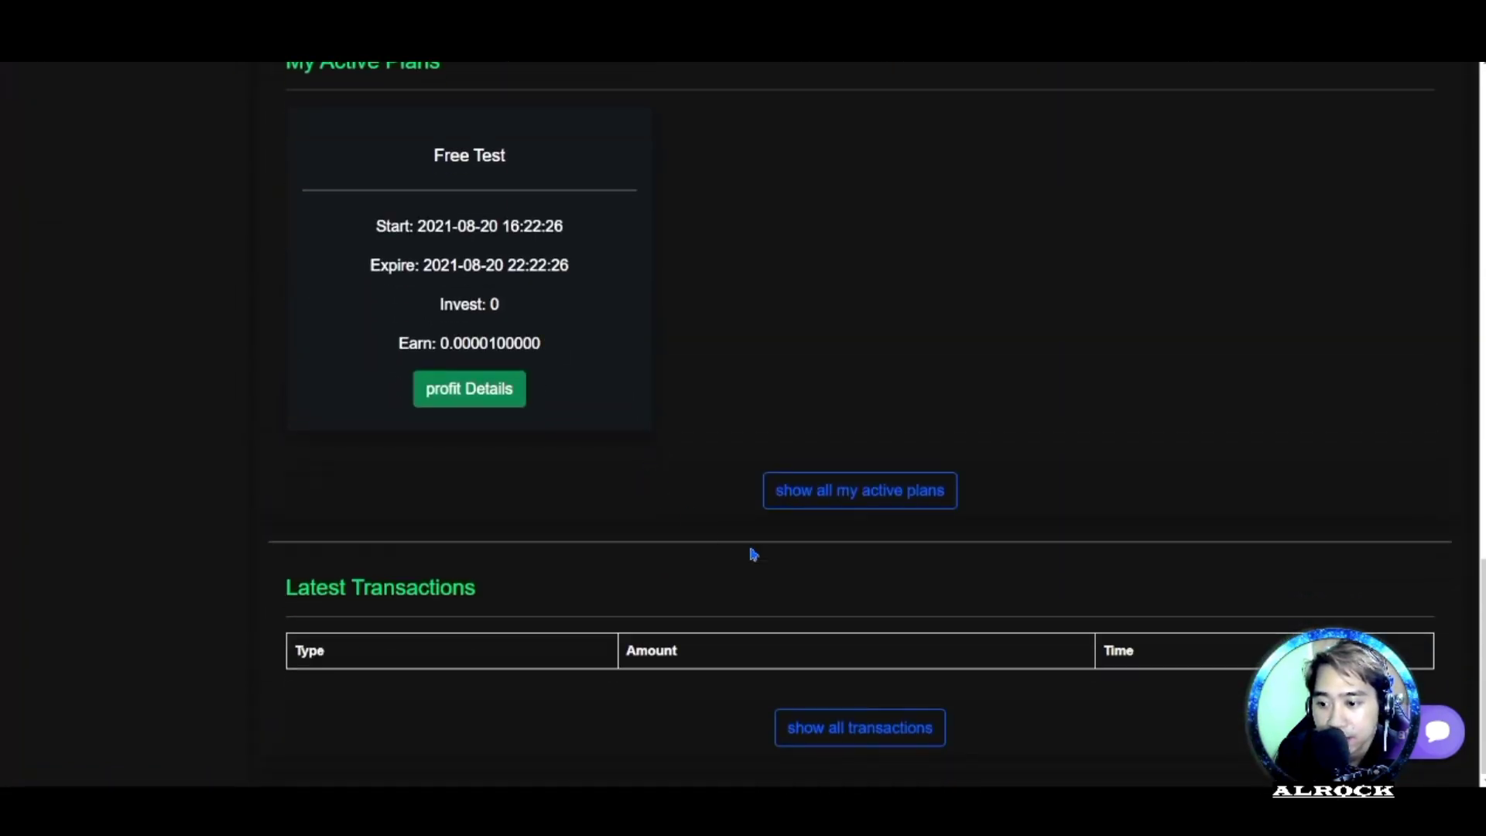
{"action": "scroll", "coordinate": [535, 349], "scroll_direction": "up", "scroll_amount": 6}
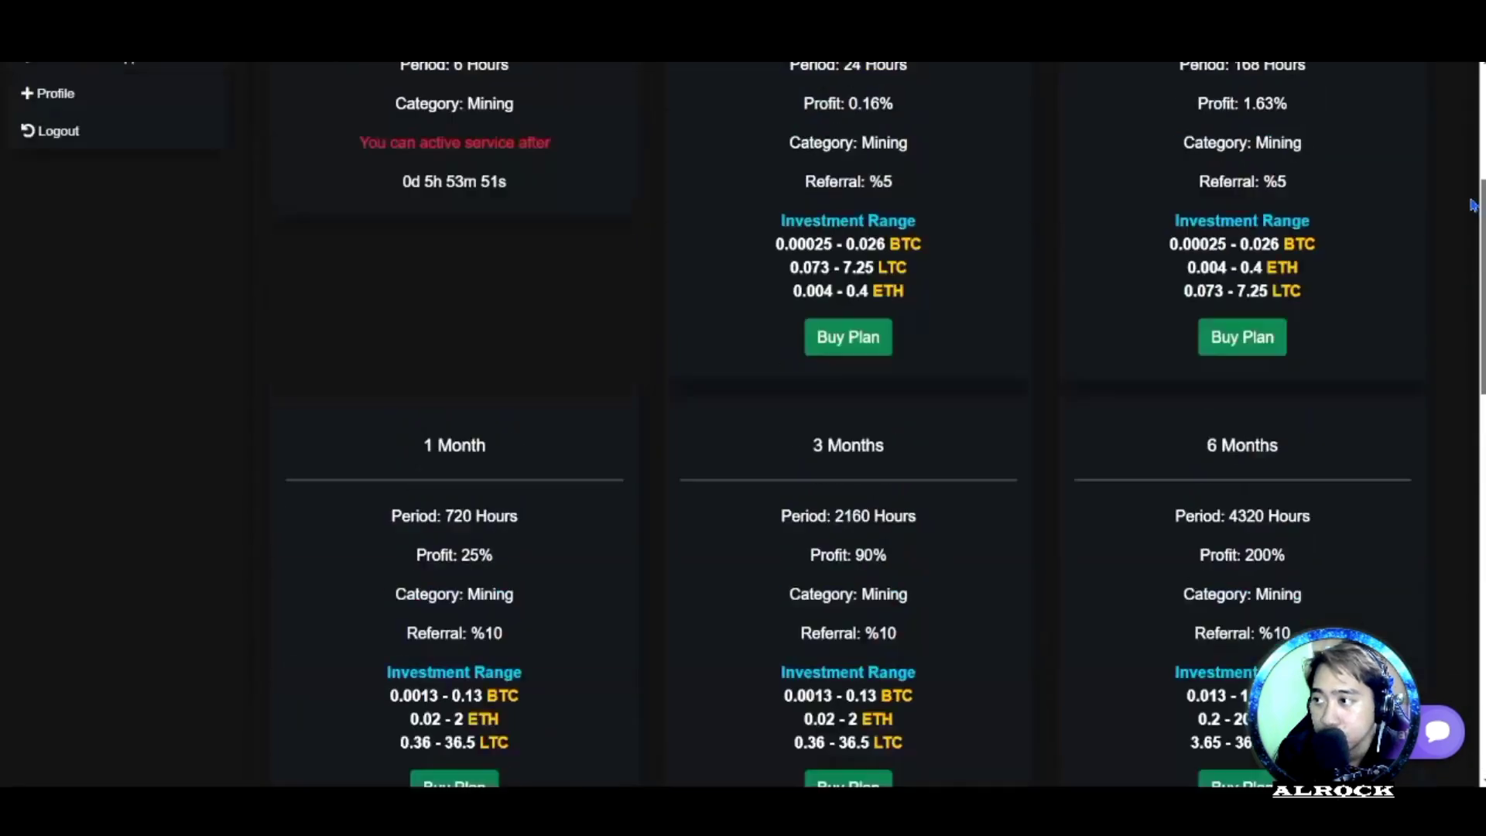
{"action": "scroll", "coordinate": [536, 303], "scroll_direction": "up", "scroll_amount": 5}
{"action": "scroll", "coordinate": [536, 279], "scroll_direction": "up", "scroll_amount": 3}
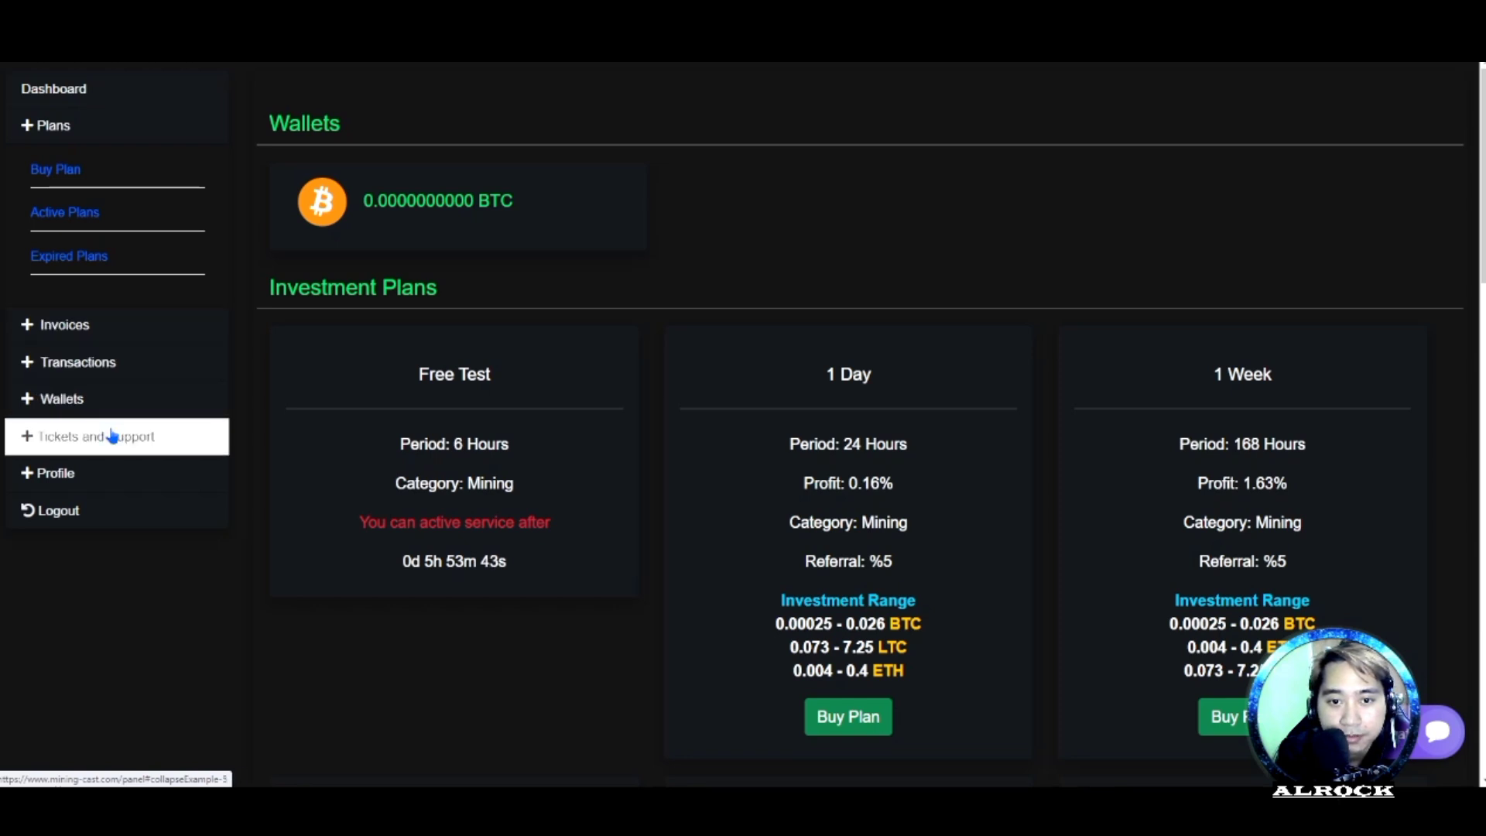
Step: Expand the Profile menu in the sidebar to reveal the Profile and Referral links
{"action": "left_click", "coordinate": [77, 473]}
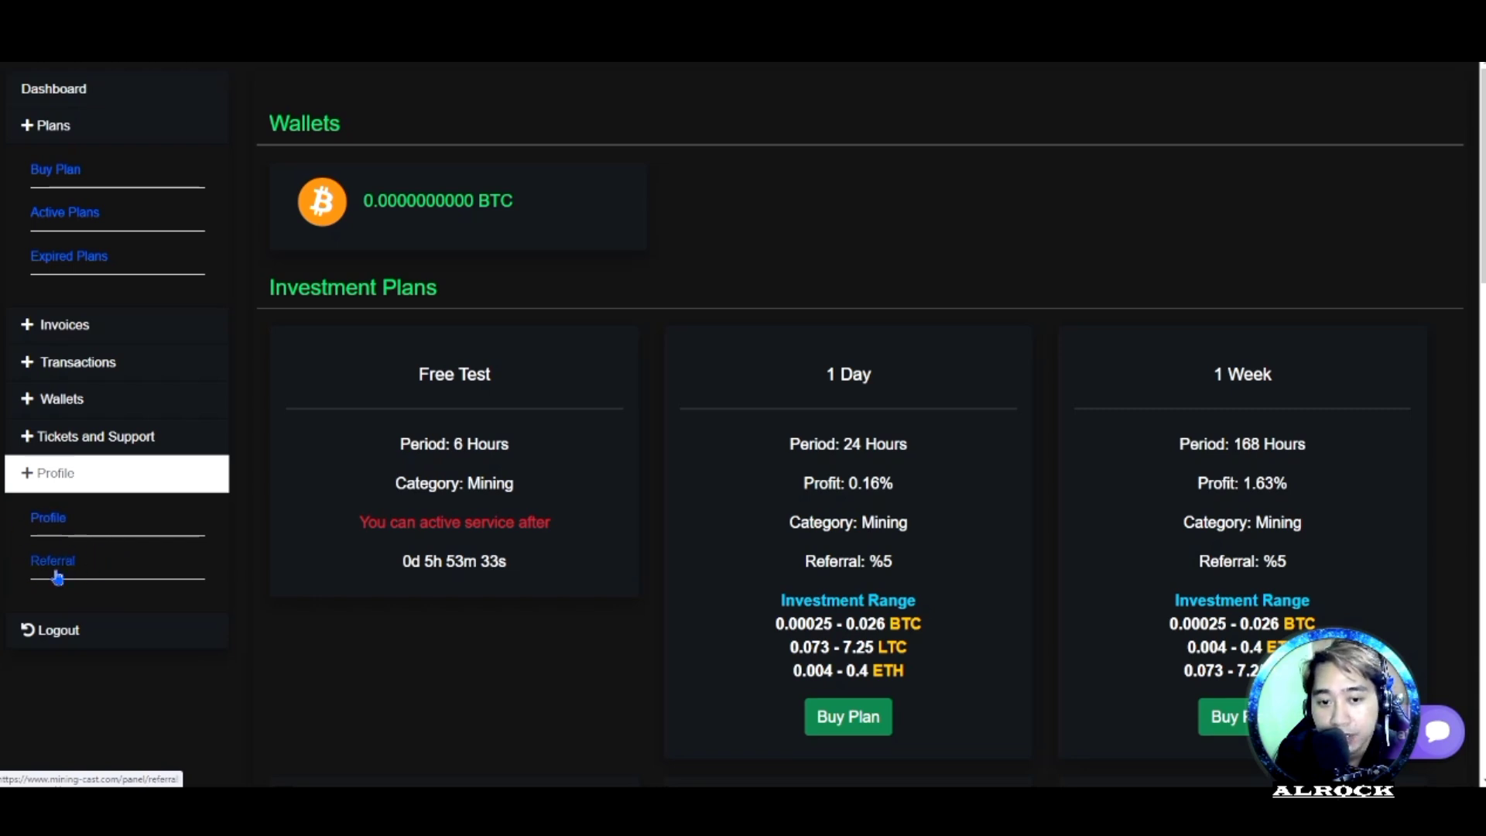
Step: Go to Referral under Profile: zero referrals, a personal link and an empty earnings table
{"action": "left_click", "coordinate": [52, 563]}
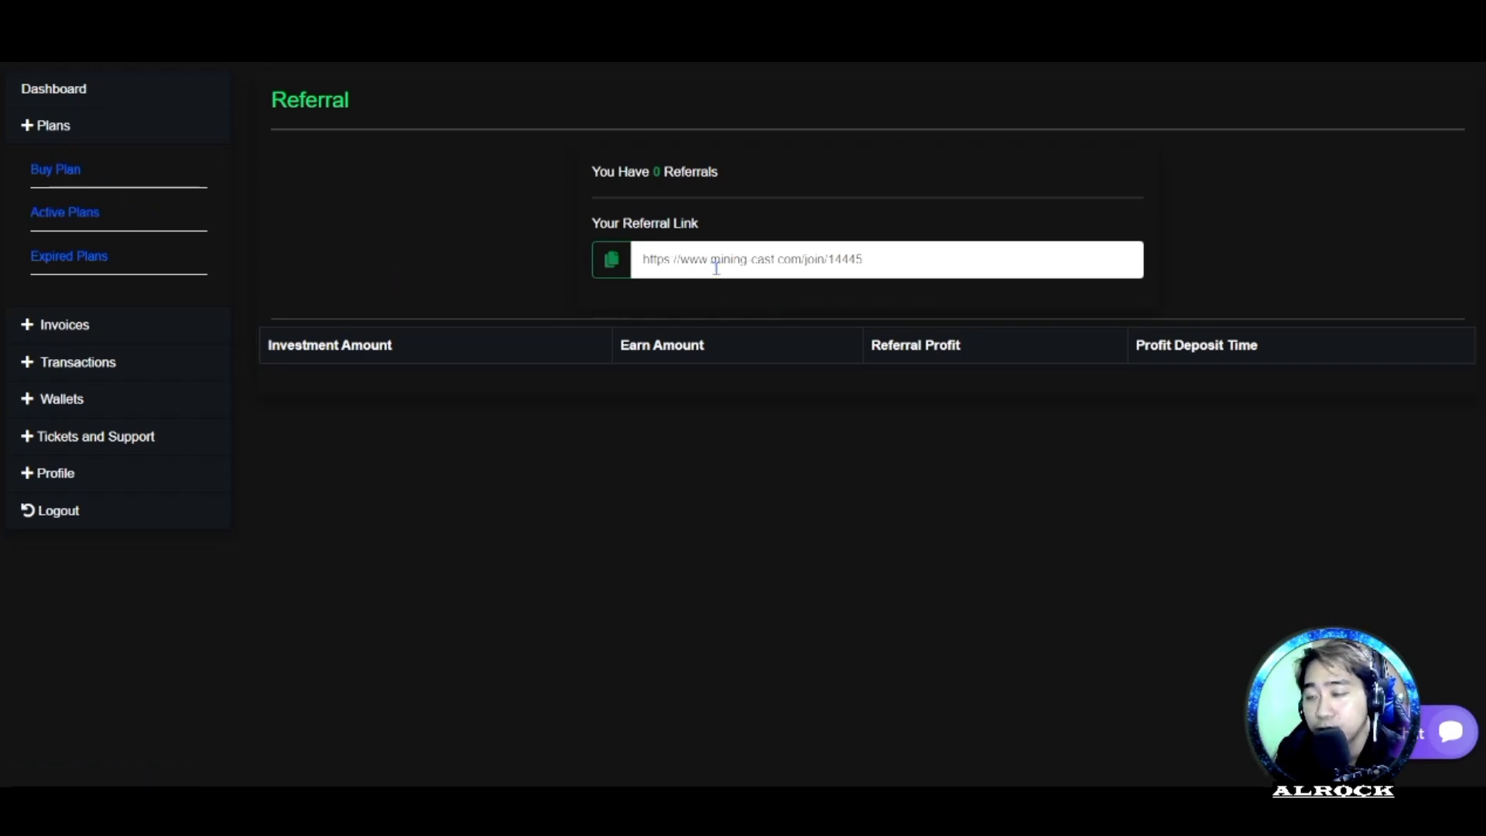
Step: Reach Active Plans via Plans and Buy Plan, listing the Free Test, 1 Day and 1 Week plans
{"action": "left_click", "coordinate": [53, 125]}
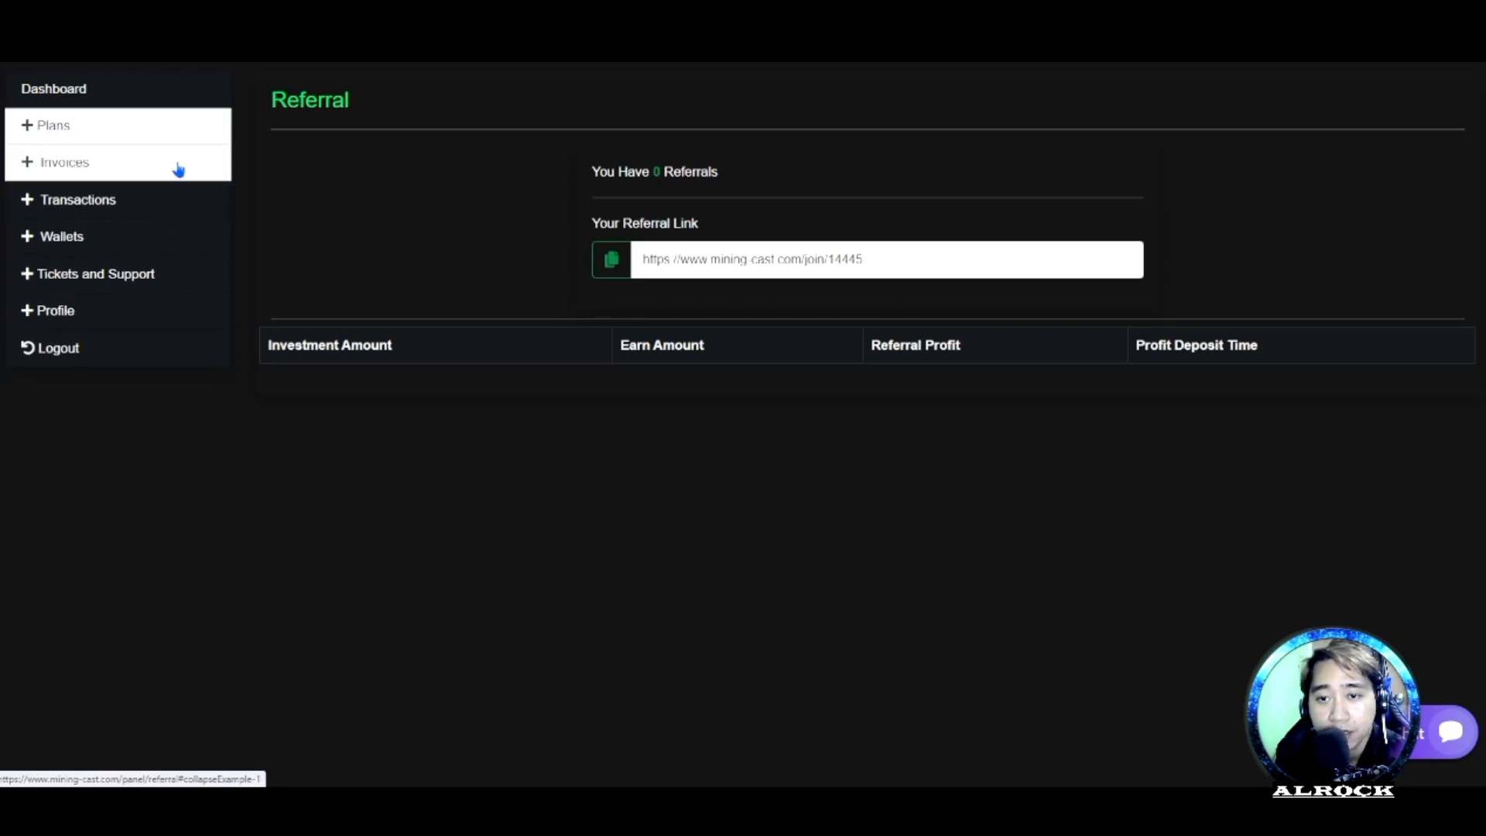
{"action": "left_click", "coordinate": [51, 126]}
{"action": "left_click", "coordinate": [56, 171]}
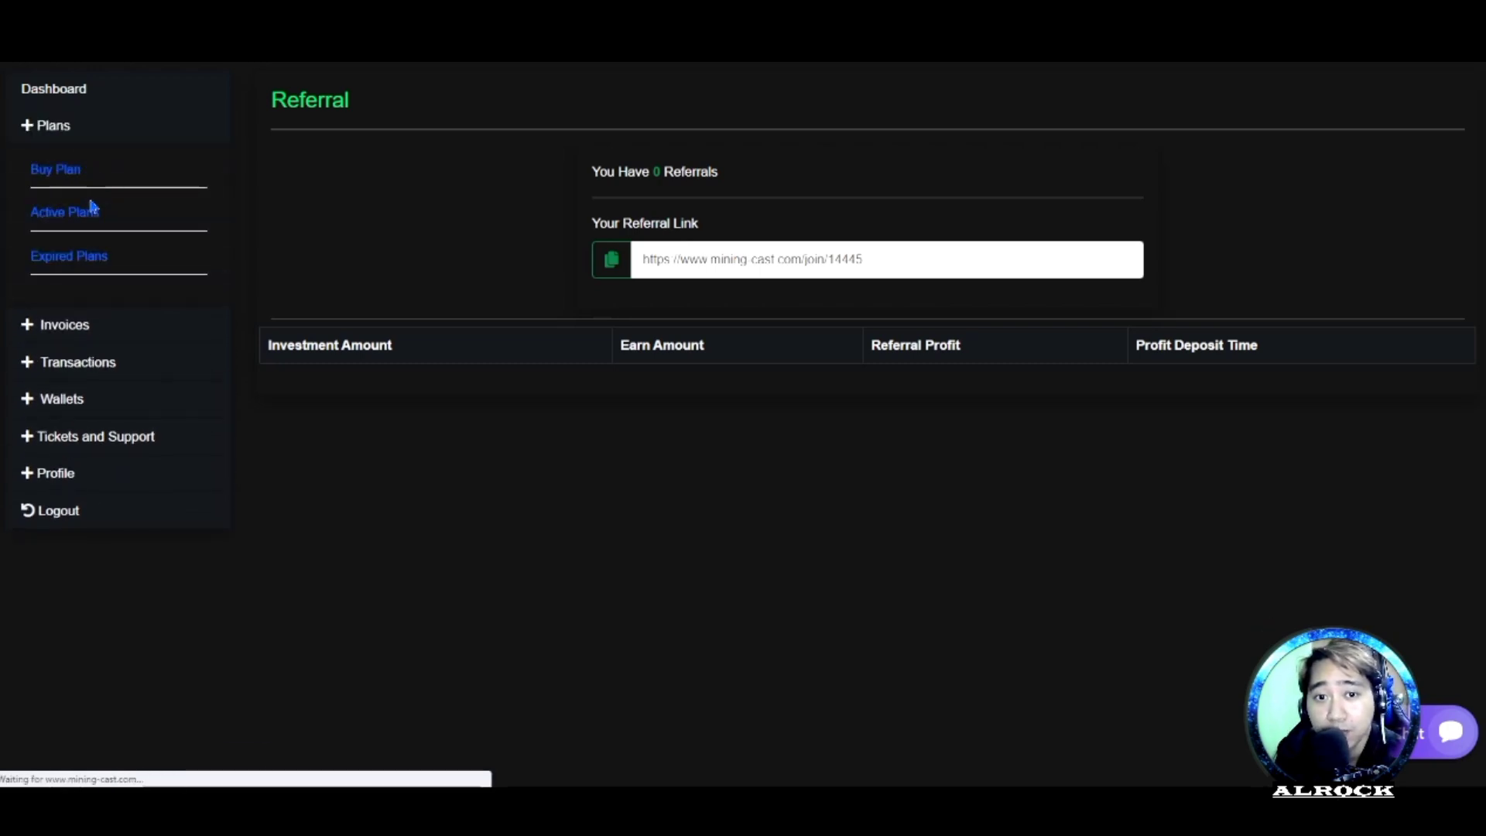
{"action": "left_click", "coordinate": [65, 211]}
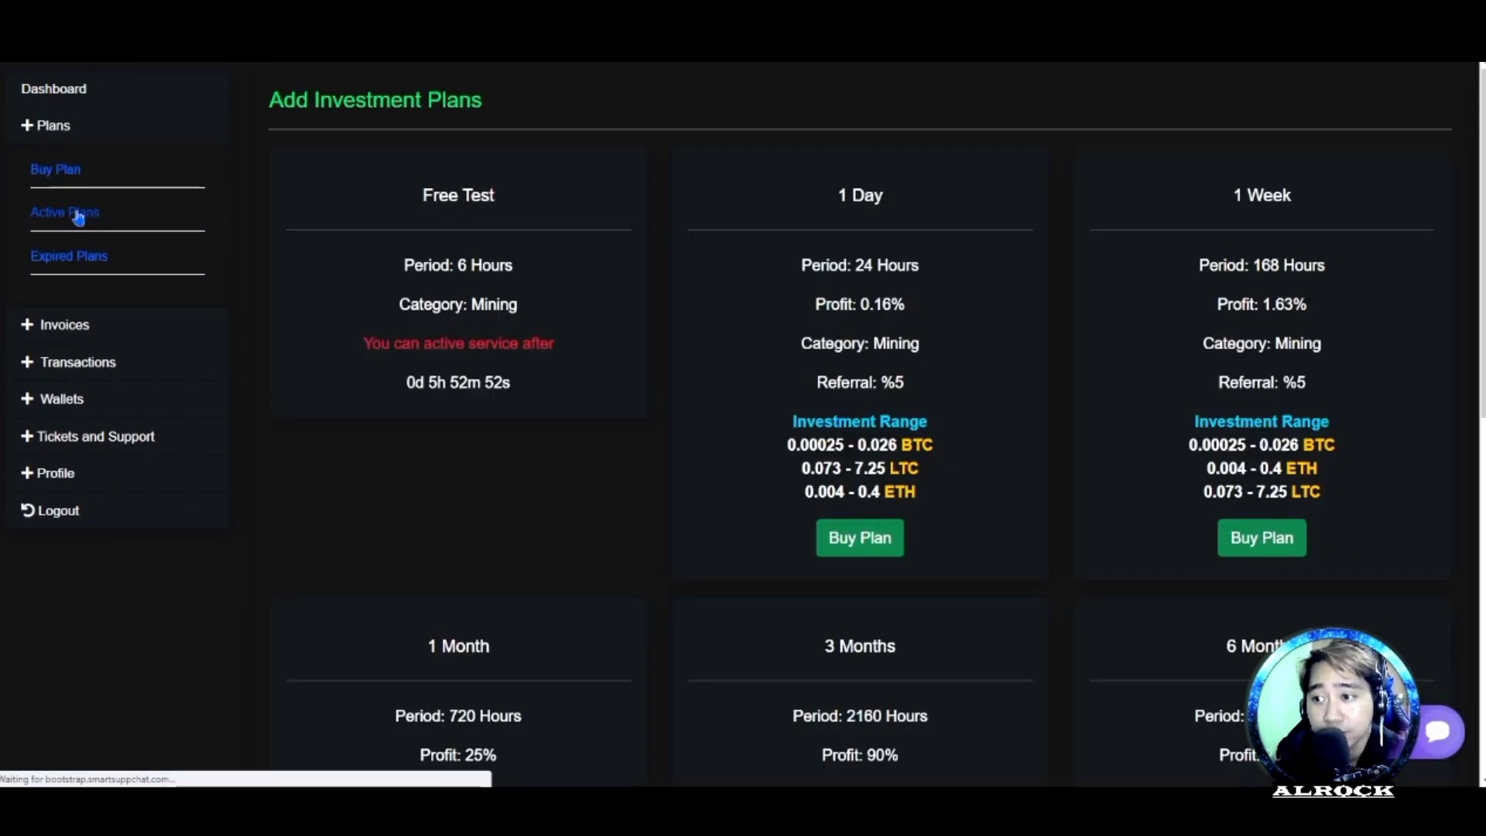